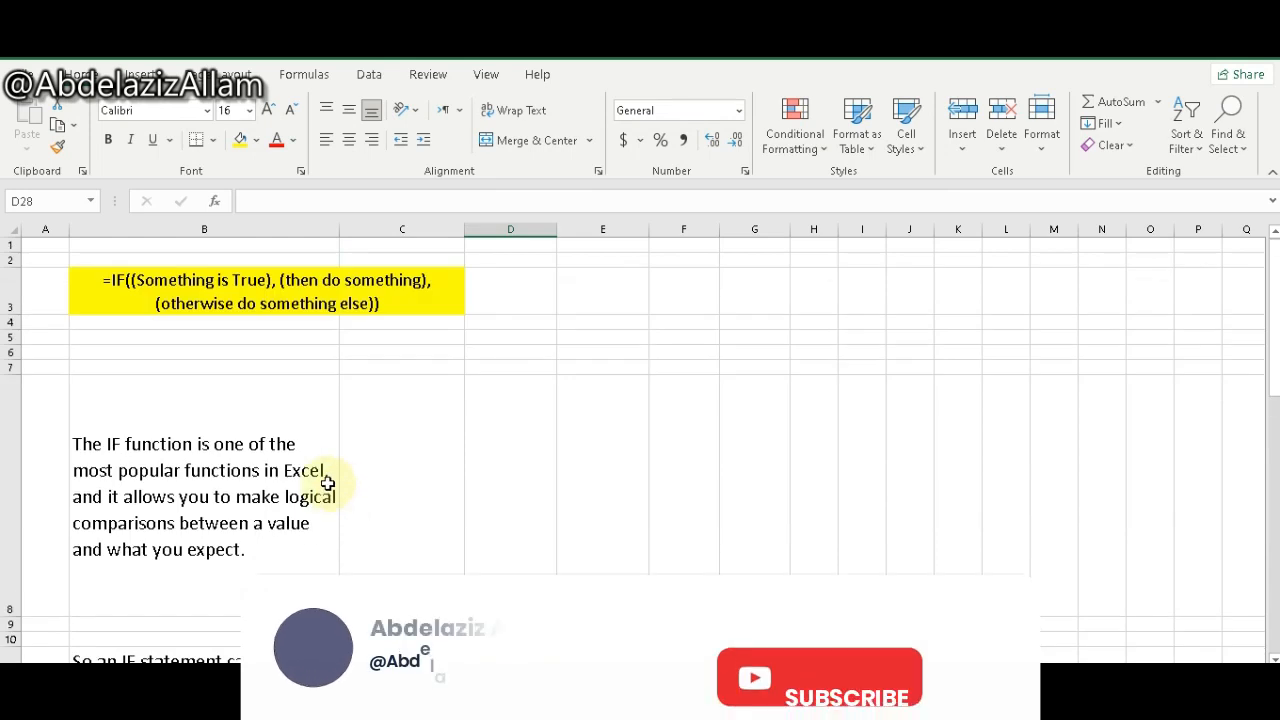
Step: Examine the IF function syntax in the yellow cell B3 and read through the function's description in B8
{"action": "left_click", "coordinate": [173, 296]}
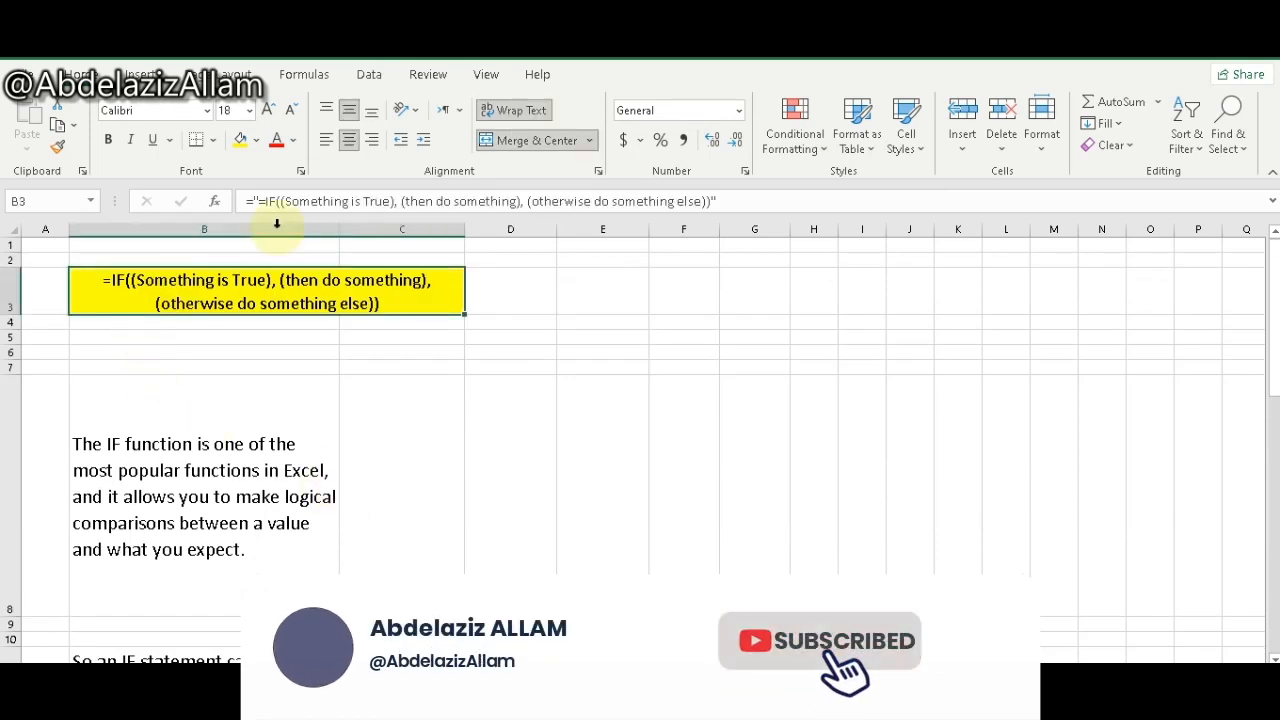
{"action": "left_click_drag", "start_coordinate": [279, 201], "coordinate": [703, 201]}
{"action": "key", "text": "Return"}
{"action": "scroll", "coordinate": [277, 443], "scroll_direction": "down", "scroll_amount": 3}
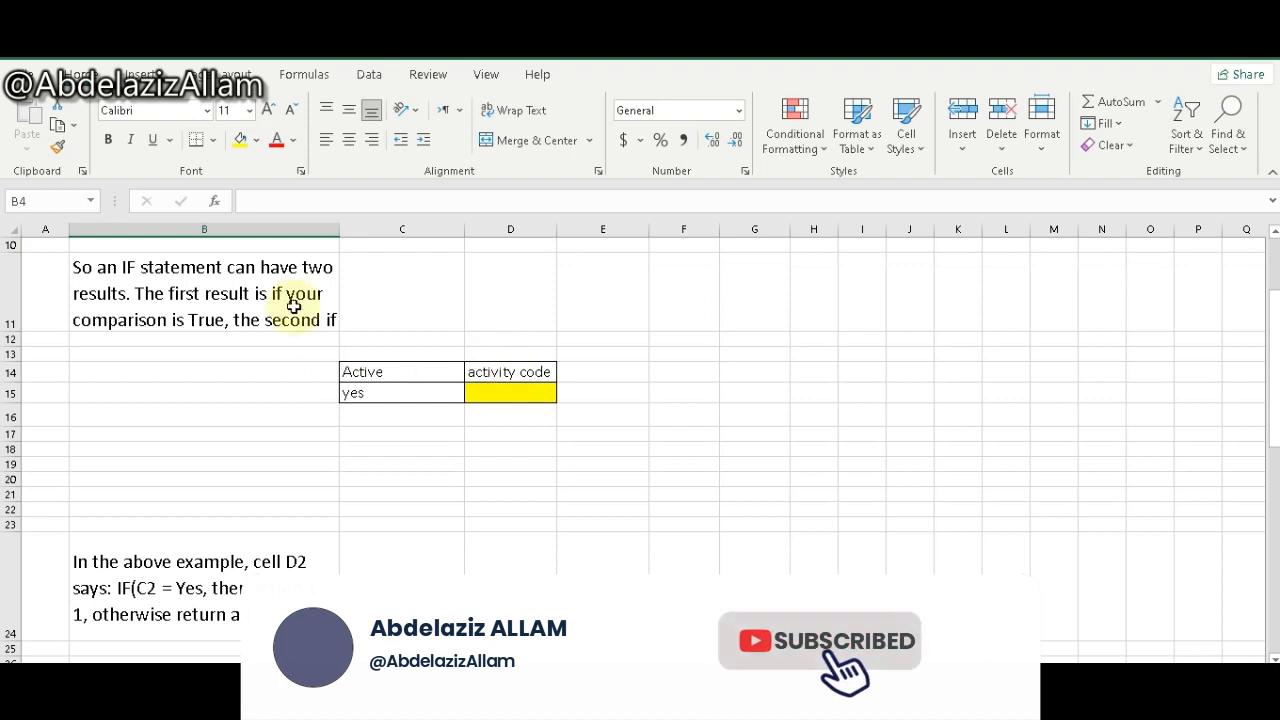
{"action": "left_click", "coordinate": [277, 443]}
{"action": "scroll", "coordinate": [225, 430], "scroll_direction": "up", "scroll_amount": 3}
{"action": "left_click", "coordinate": [126, 483]}
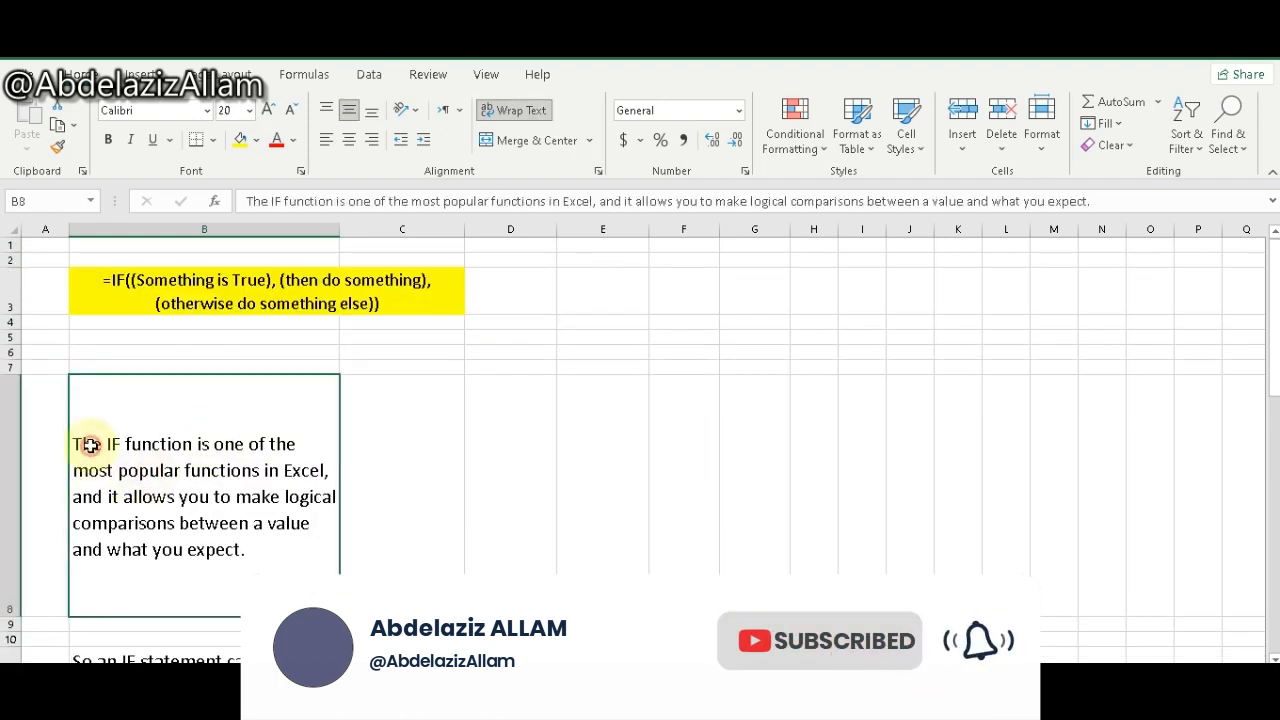
{"action": "double_click", "coordinate": [97, 445]}
{"action": "double_click", "coordinate": [158, 444]}
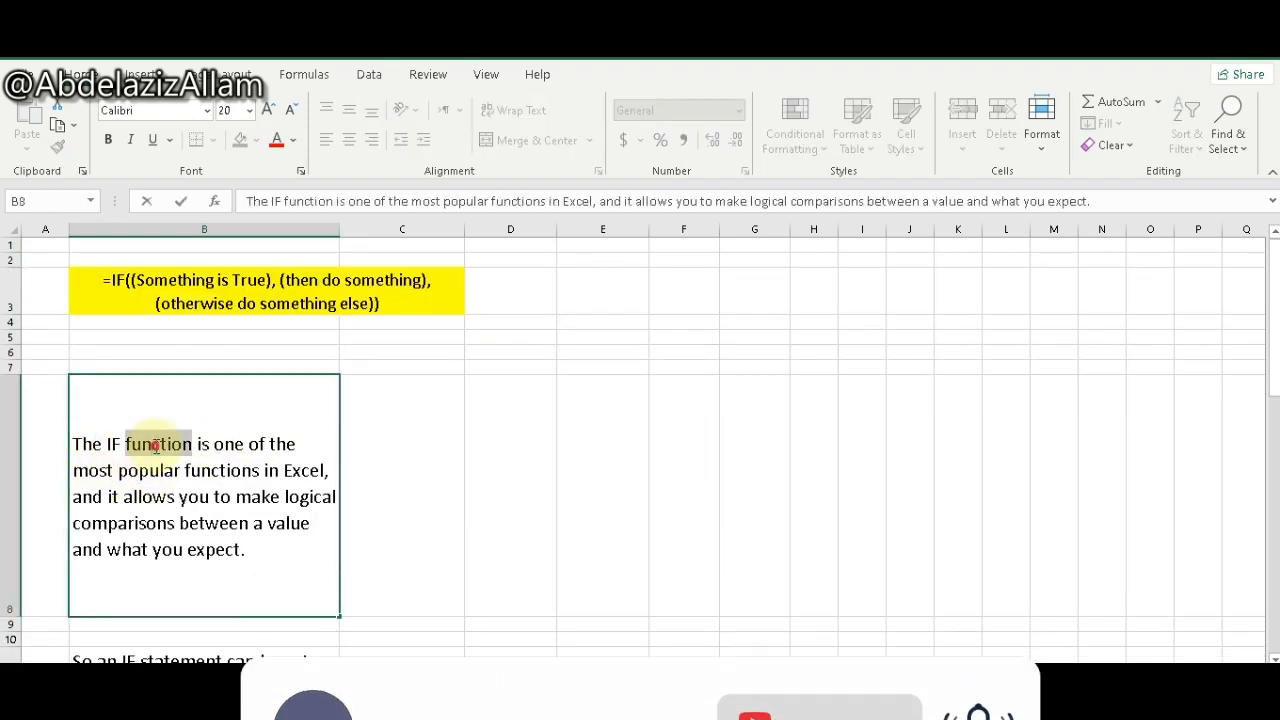
{"action": "left_click", "coordinate": [200, 445]}
{"action": "double_click", "coordinate": [227, 445]}
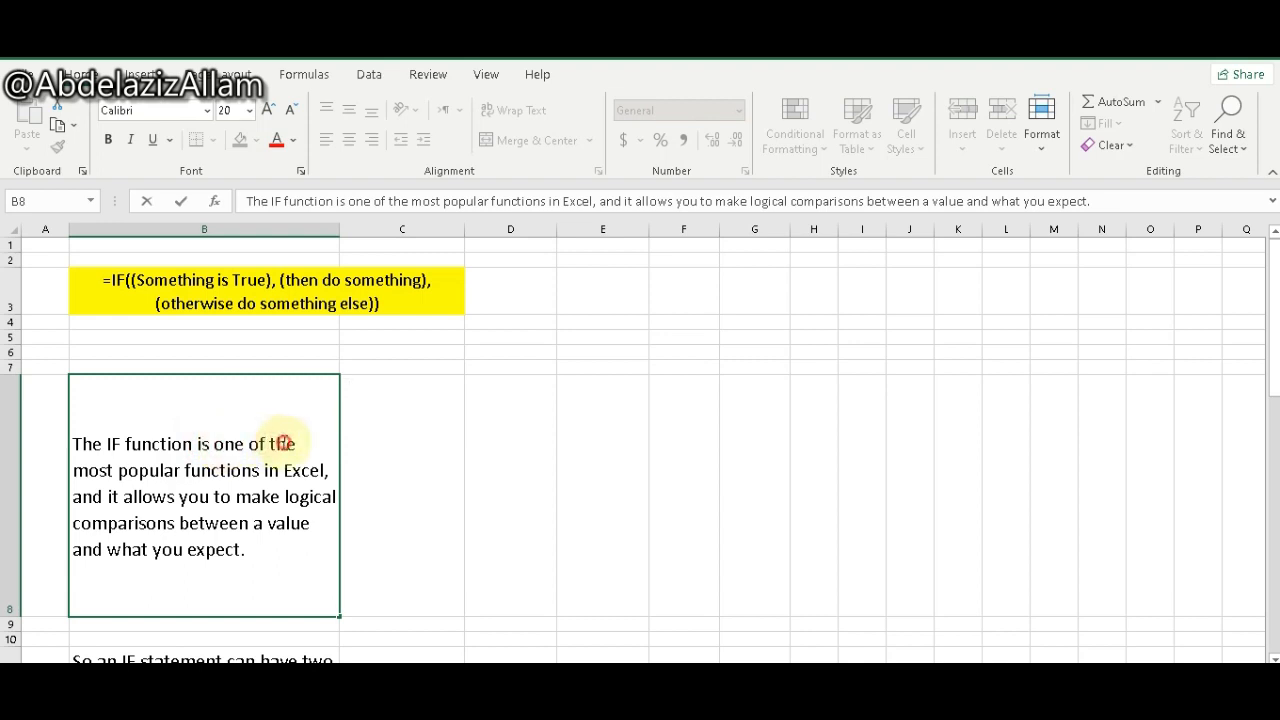
{"action": "double_click", "coordinate": [93, 470]}
{"action": "double_click", "coordinate": [148, 470]}
{"action": "double_click", "coordinate": [215, 470]}
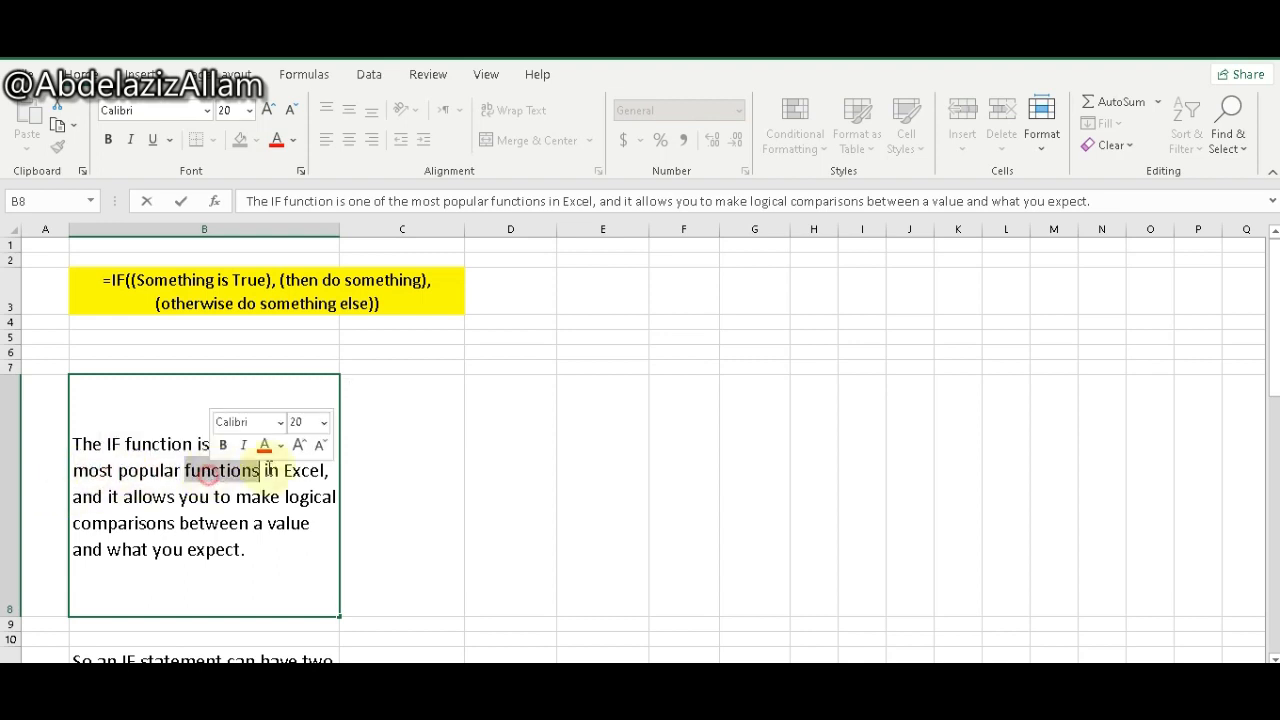
{"action": "left_click", "coordinate": [268, 472]}
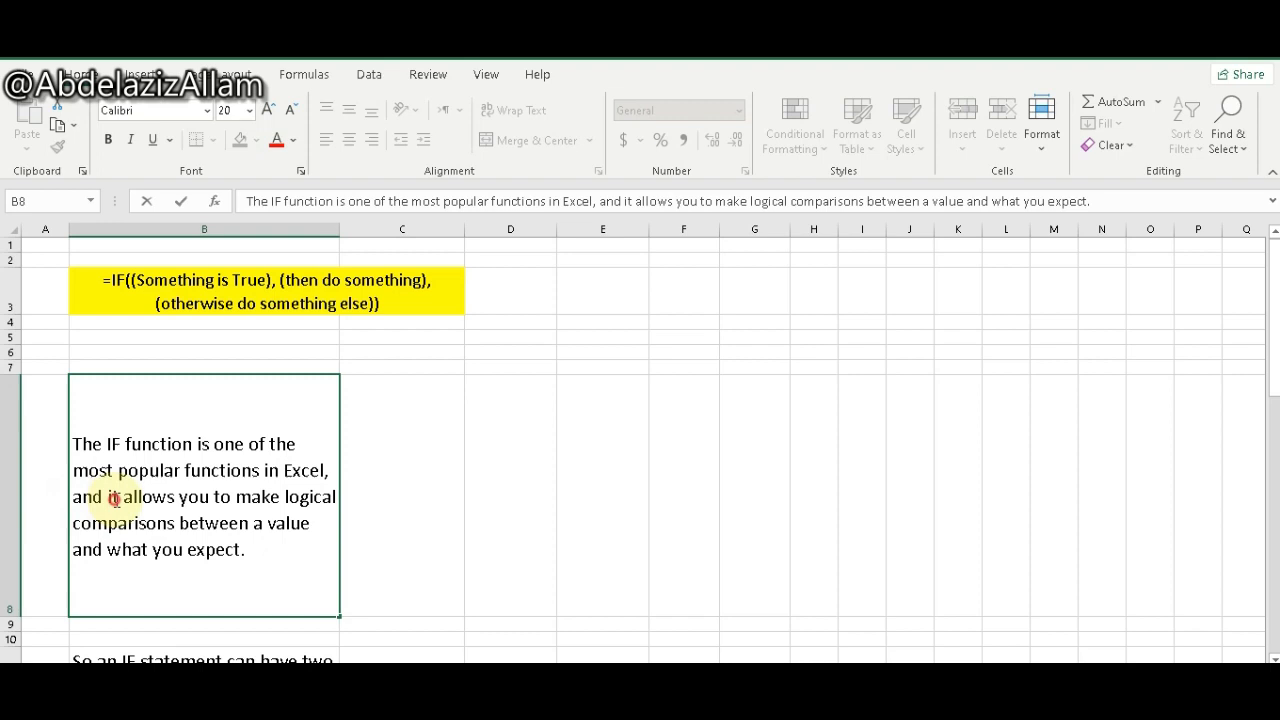
{"action": "left_click", "coordinate": [177, 496]}
{"action": "double_click", "coordinate": [221, 497]}
{"action": "left_click", "coordinate": [289, 497]}
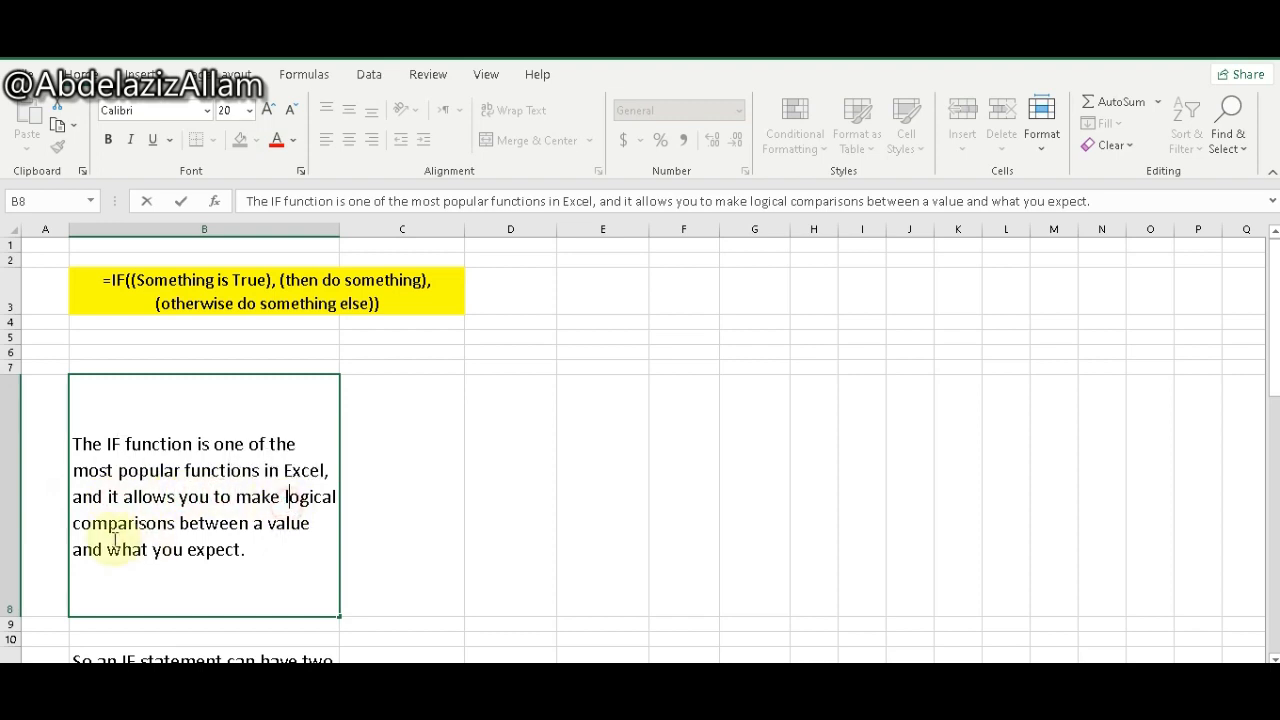
{"action": "left_click", "coordinate": [56, 533]}
{"action": "left_click", "coordinate": [112, 521]}
{"action": "double_click", "coordinate": [123, 521]}
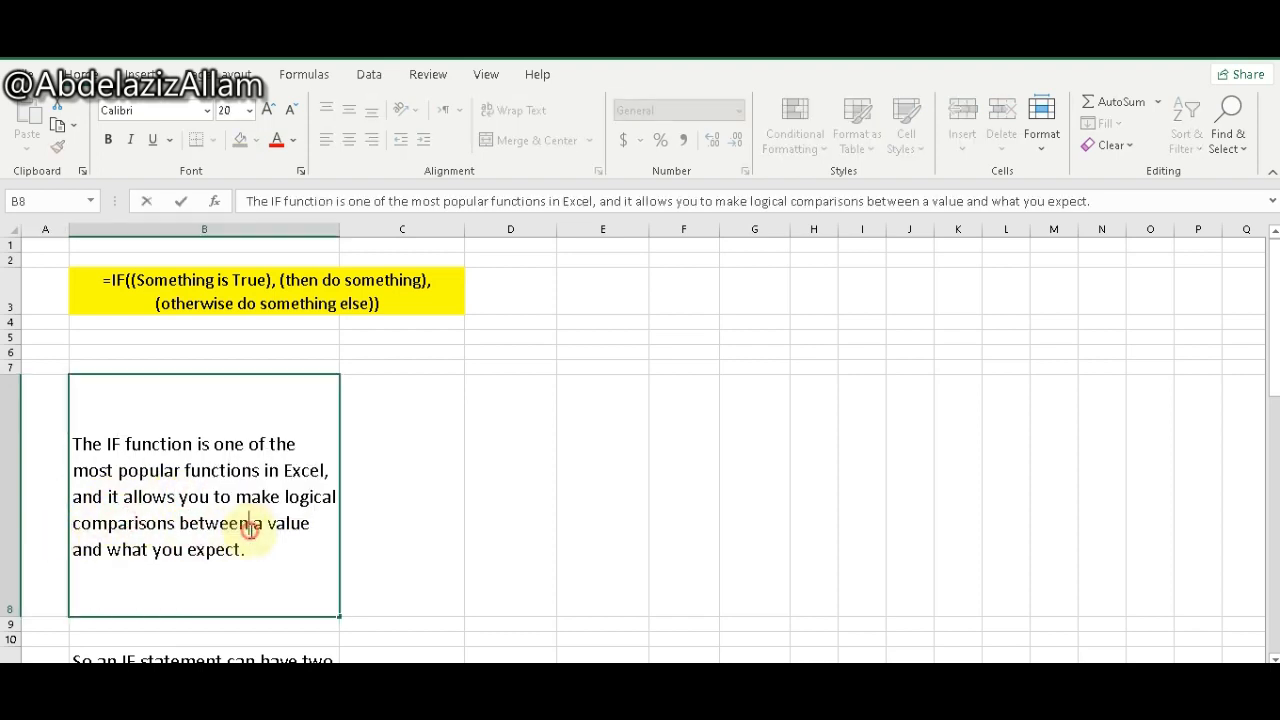
{"action": "left_click", "coordinate": [187, 551]}
{"action": "left_click", "coordinate": [489, 600]}
Step: Read the full note in B11 about the two results an IF statement can have
{"action": "scroll", "coordinate": [489, 603], "scroll_direction": "down", "scroll_amount": 4}
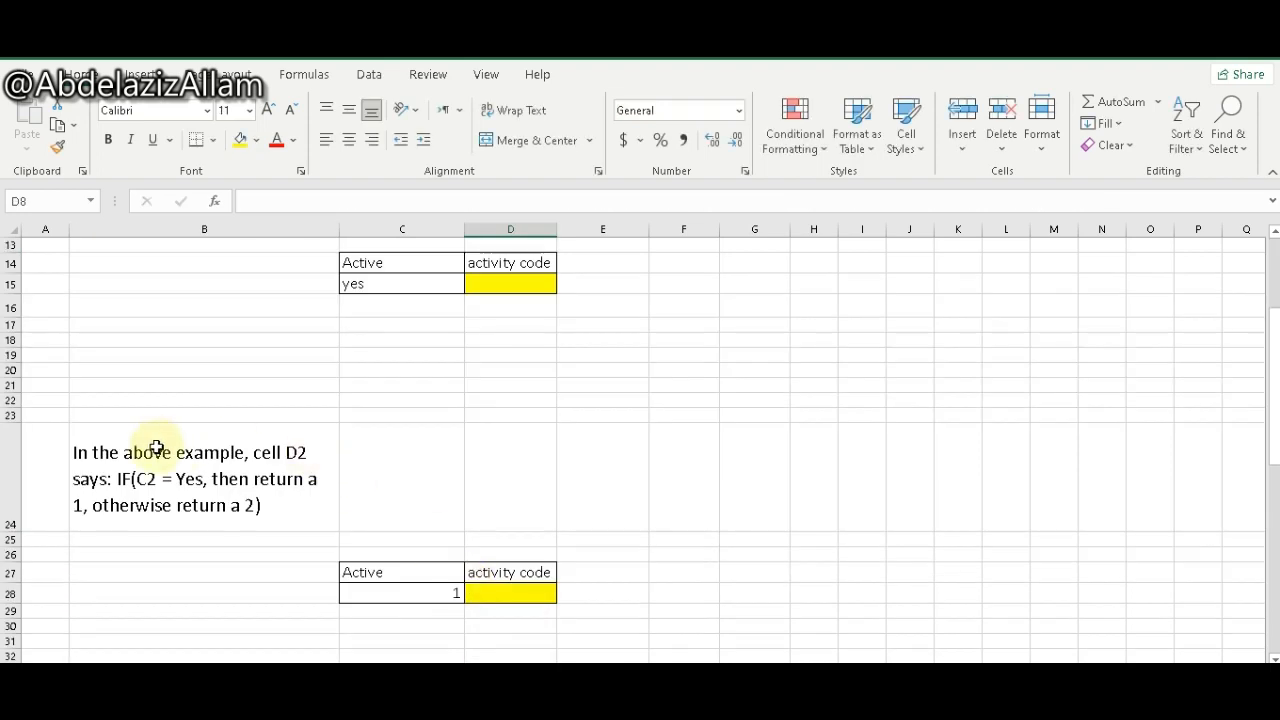
{"action": "scroll", "coordinate": [200, 460], "scroll_direction": "up", "scroll_amount": 2}
{"action": "scroll", "coordinate": [167, 491], "scroll_direction": "down", "scroll_amount": 1}
{"action": "left_click", "coordinate": [165, 290]}
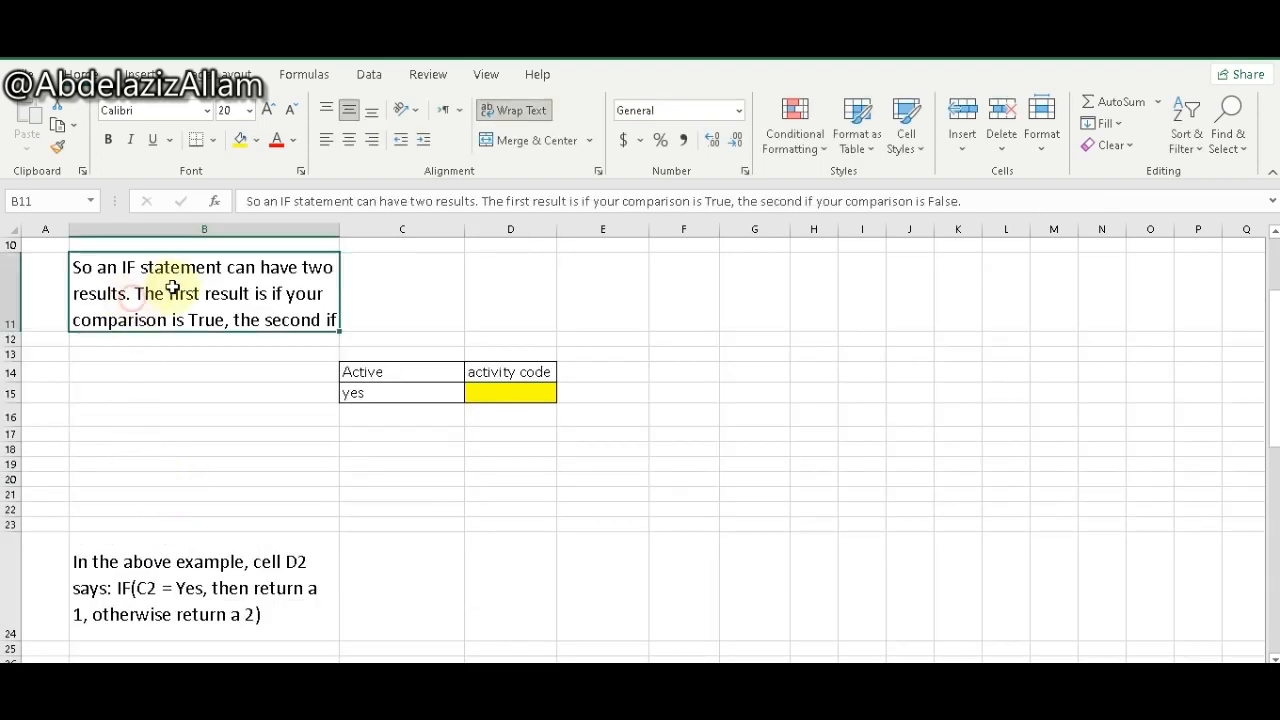
{"action": "double_click", "coordinate": [171, 272]}
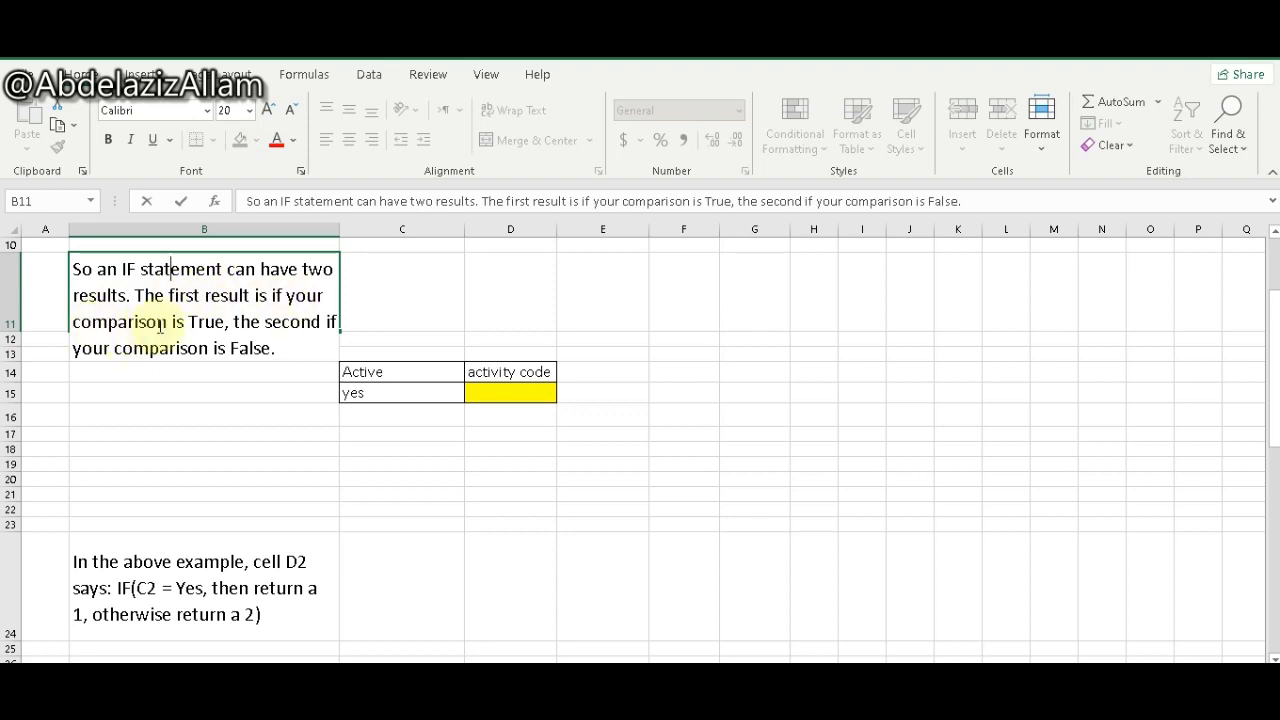
{"action": "left_click", "coordinate": [191, 409]}
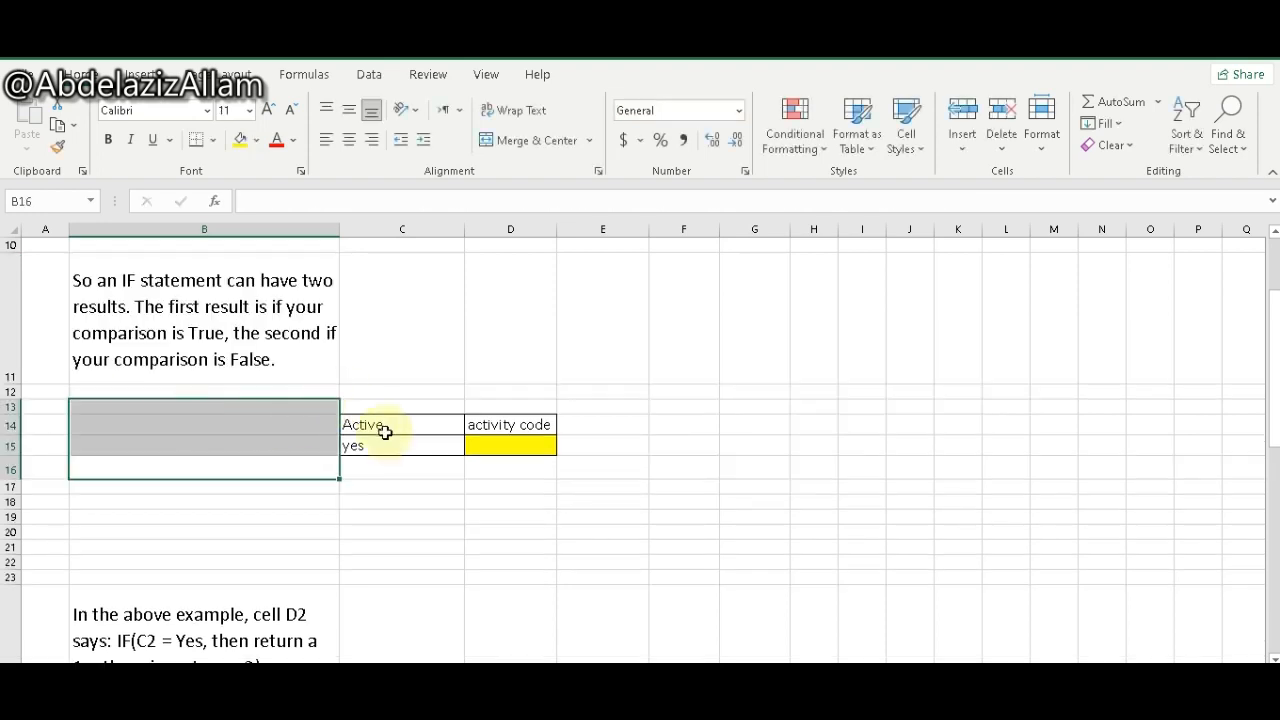
Step: Enter the formula =IF(C15="yes",1,0) in activity code cell D15
{"action": "left_click", "coordinate": [380, 429]}
{"action": "left_click", "coordinate": [390, 447]}
{"action": "left_click", "coordinate": [496, 449]}
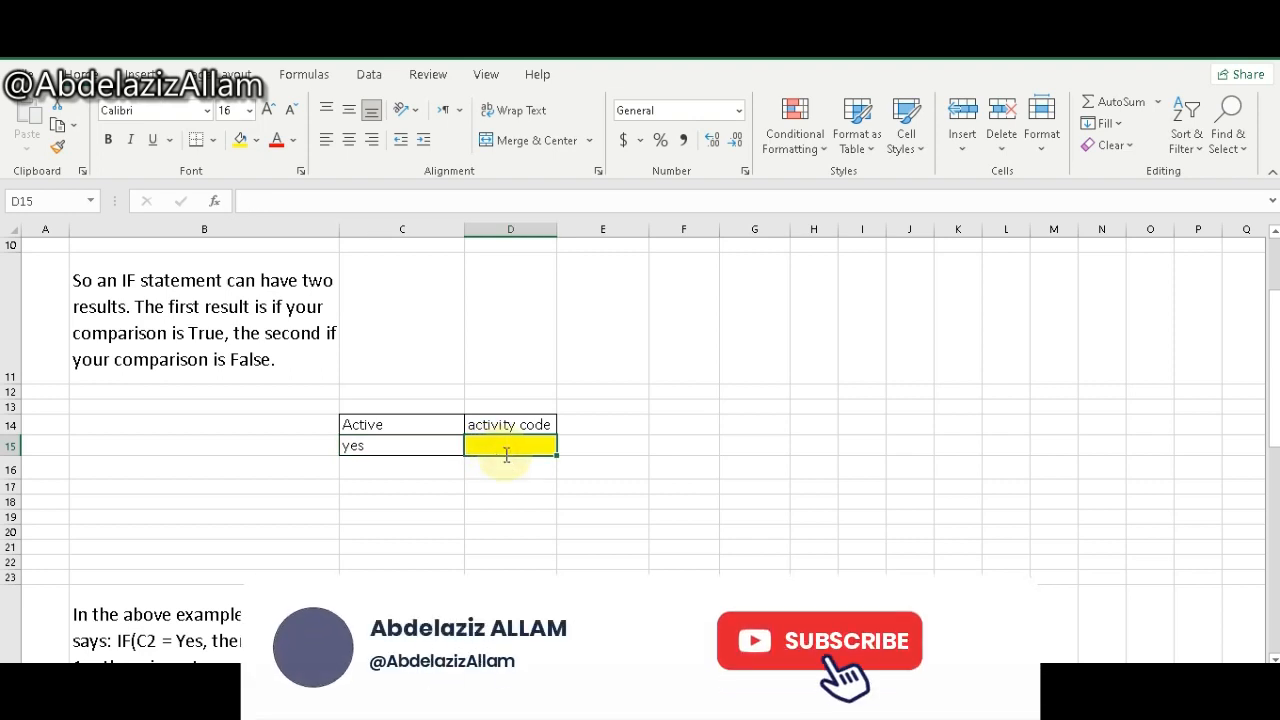
{"action": "type", "text": "=if"}
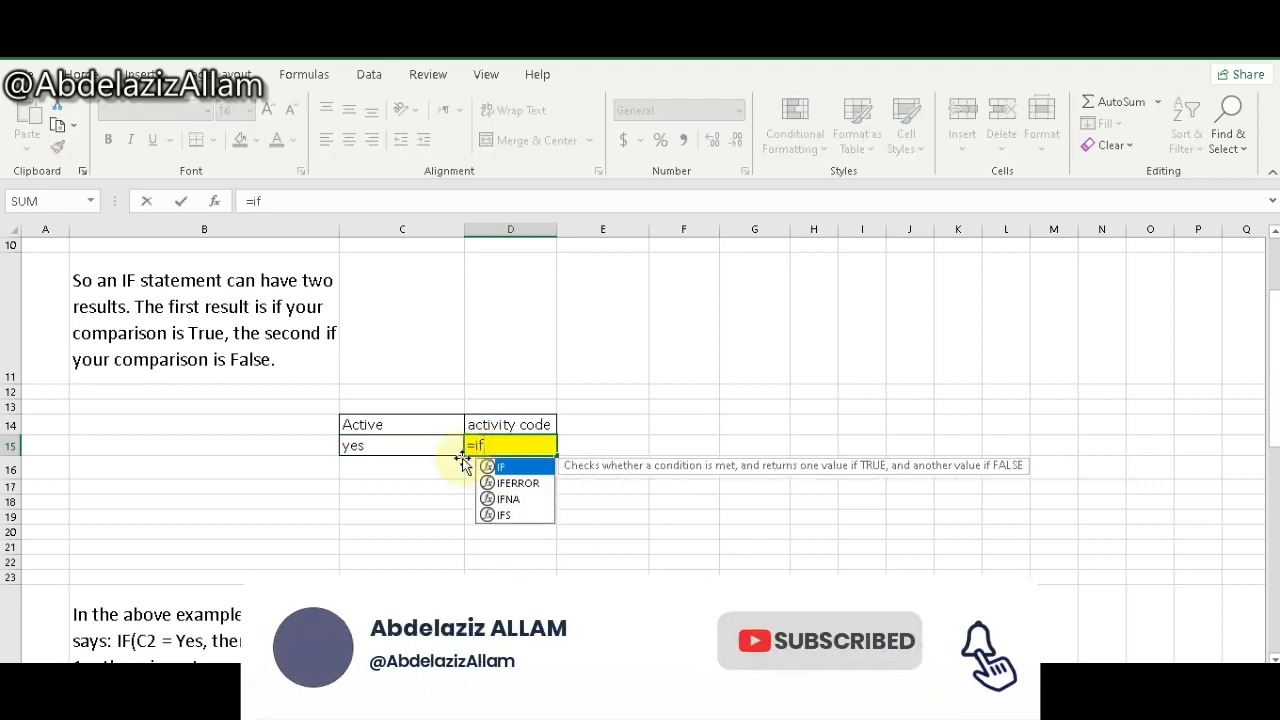
{"action": "key", "text": "Tab"}
{"action": "left_click", "coordinate": [461, 452]}
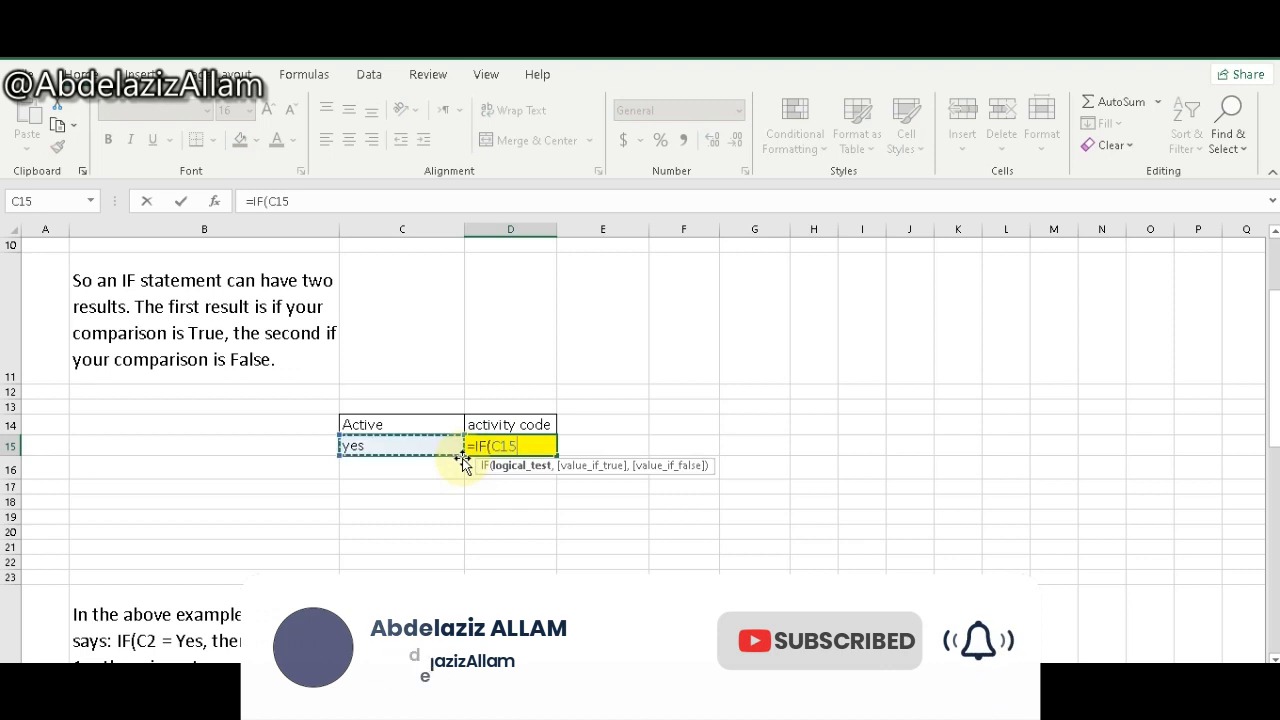
{"action": "type", "text": "="}
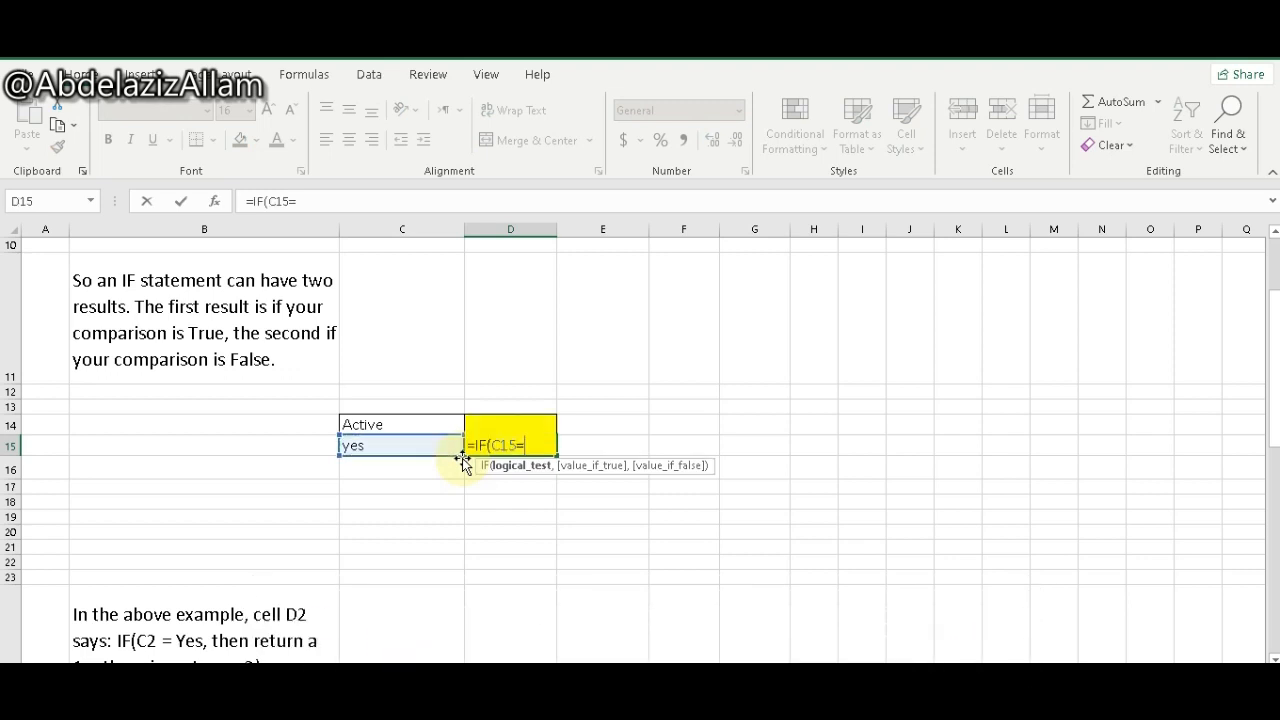
{"action": "type", "text": "\"yes\","}
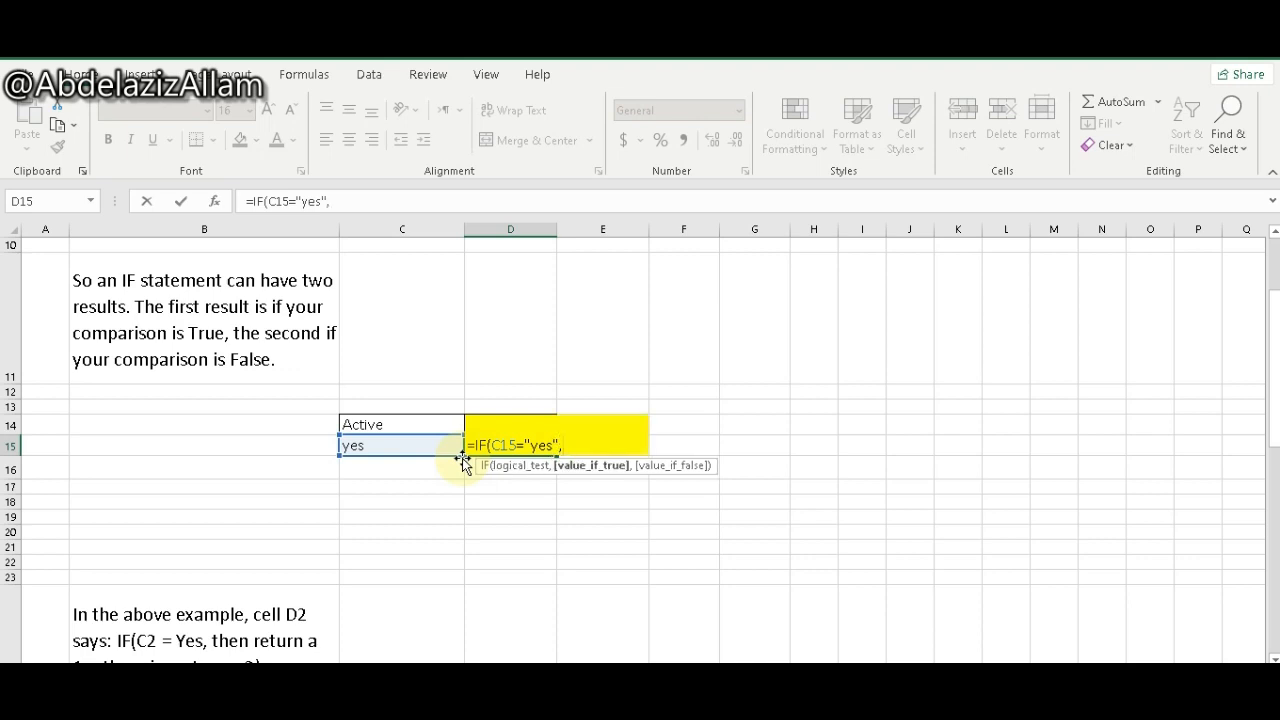
{"action": "type", "text": "1,"}
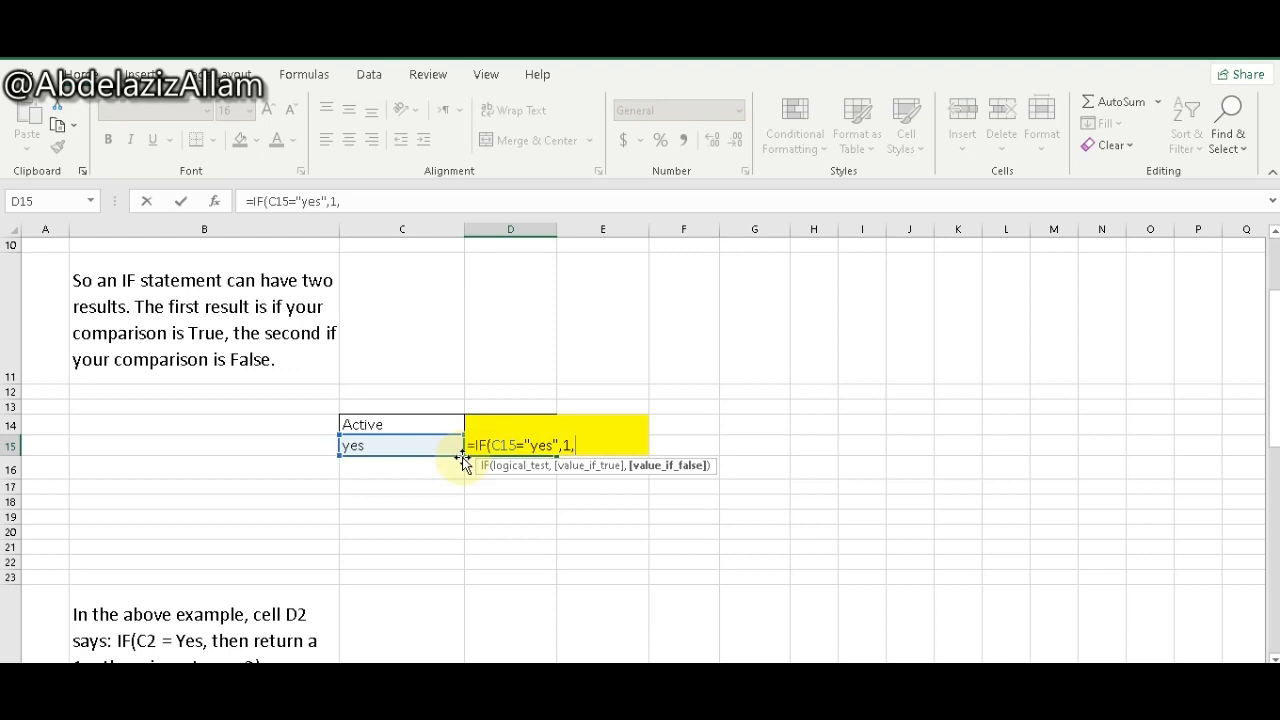
{"action": "type", "text": "0)"}
{"action": "key", "text": "Return"}
Step: Test the D15 formula by changing the Active value in C15 to no and back to yes
{"action": "left_click", "coordinate": [442, 451]}
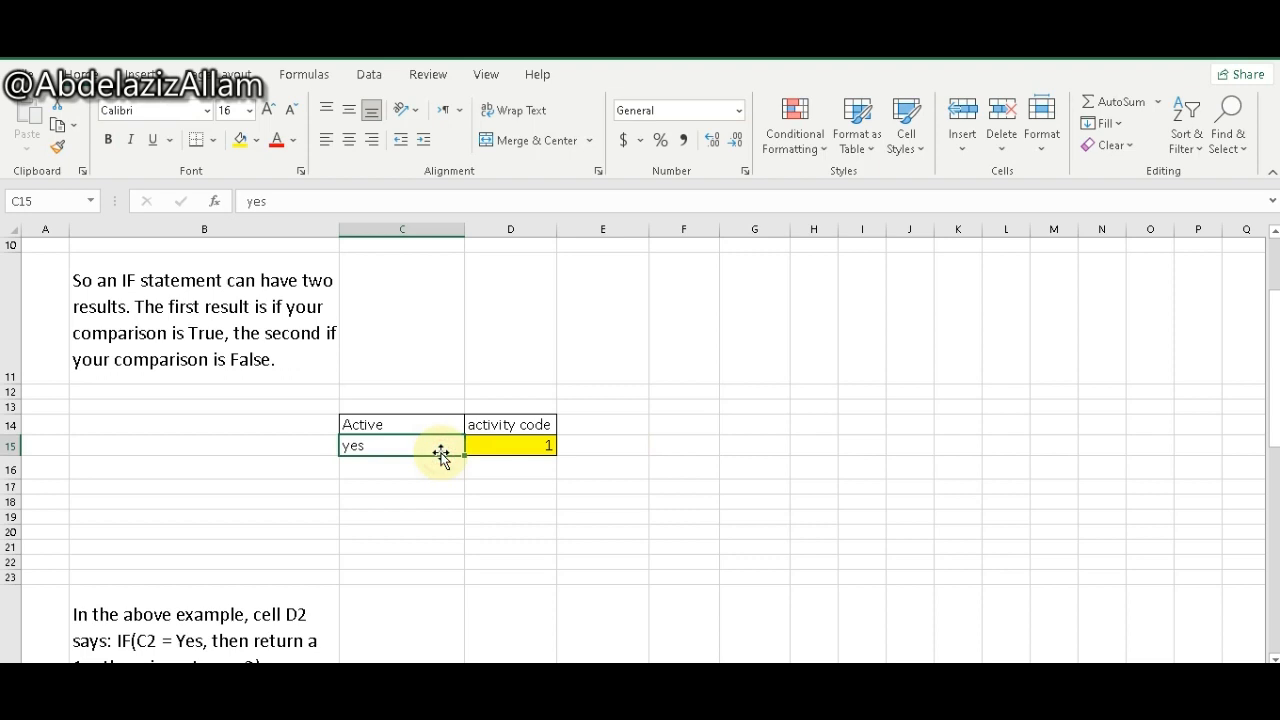
{"action": "type", "text": "no"}
{"action": "key", "text": "Return"}
{"action": "left_click", "coordinate": [442, 452]}
{"action": "type", "text": "ys"}
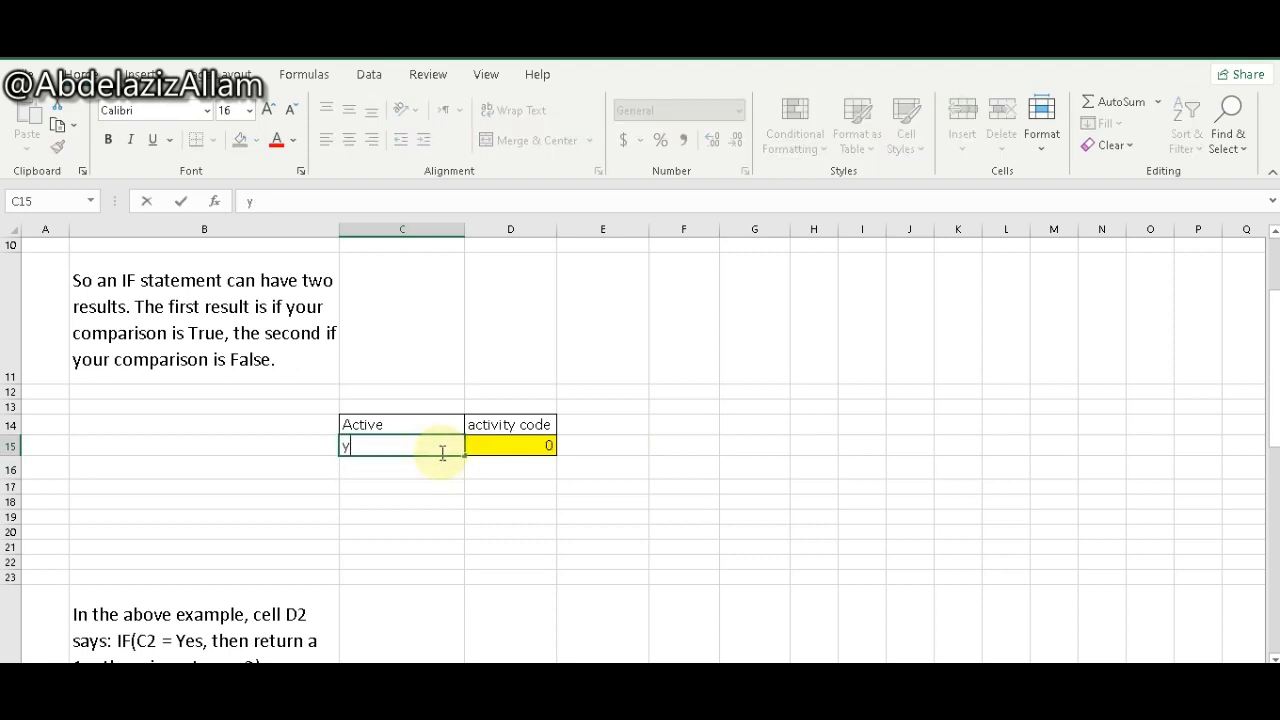
{"action": "key", "text": "Return"}
Step: Enter =FORMULATEXT(D15) in cell G15 to display the activity code formula as text
{"action": "left_click", "coordinate": [441, 452]}
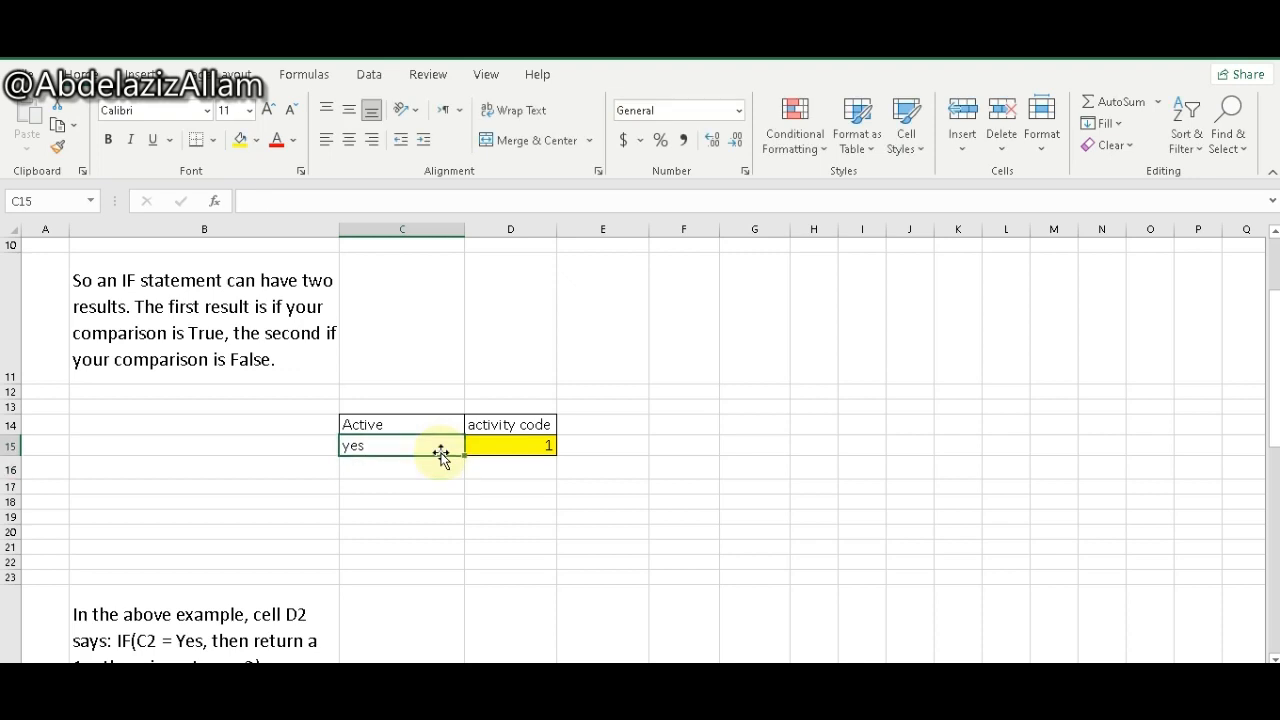
{"action": "key", "text": "Right"}
{"action": "key", "text": "Right"}
{"action": "key", "text": "Right"}
{"action": "key", "text": "Right"}
{"action": "type", "text": "=fot"}
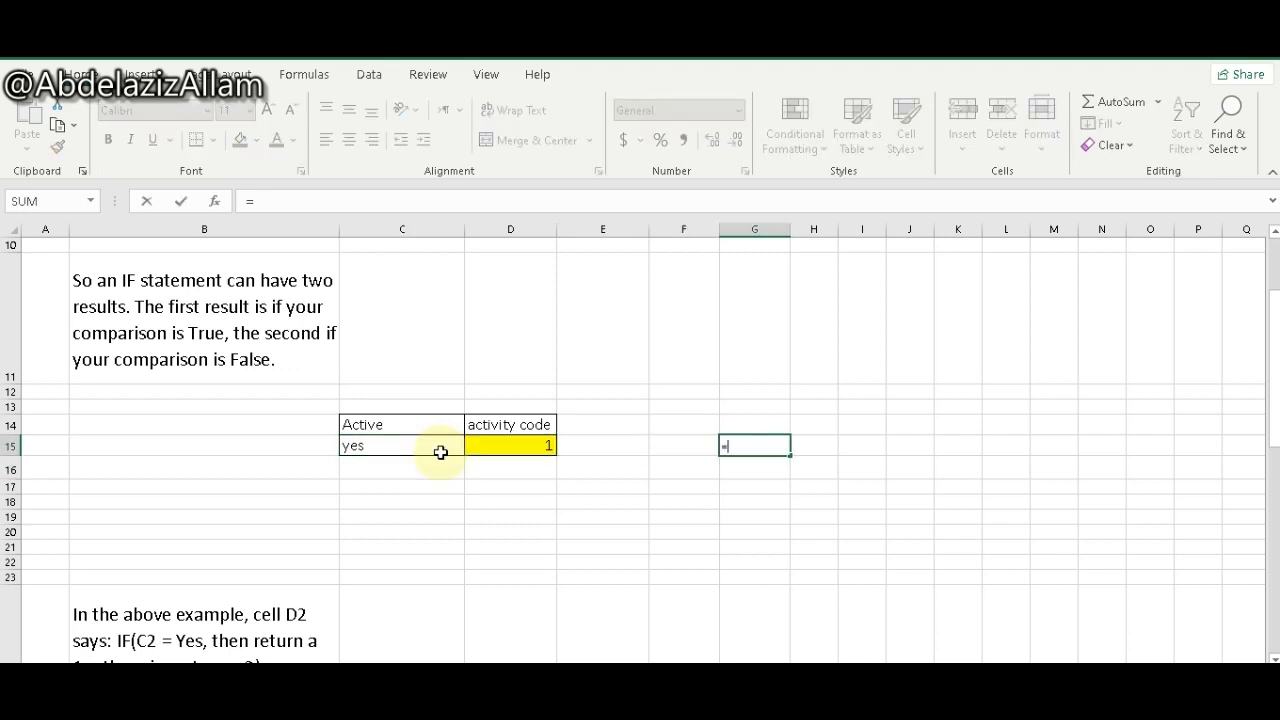
{"action": "key", "text": "BackSpace"}
{"action": "key", "text": "Down"}
{"action": "key", "text": "Down"}
{"action": "key", "text": "Down"}
{"action": "key", "text": "Down"}
{"action": "key", "text": "Down"}
{"action": "key", "text": "Tab"}
{"action": "key", "text": "Left"}
{"action": "key", "text": "Left"}
{"action": "key", "text": "Left"}
{"action": "key", "text": "Return"}
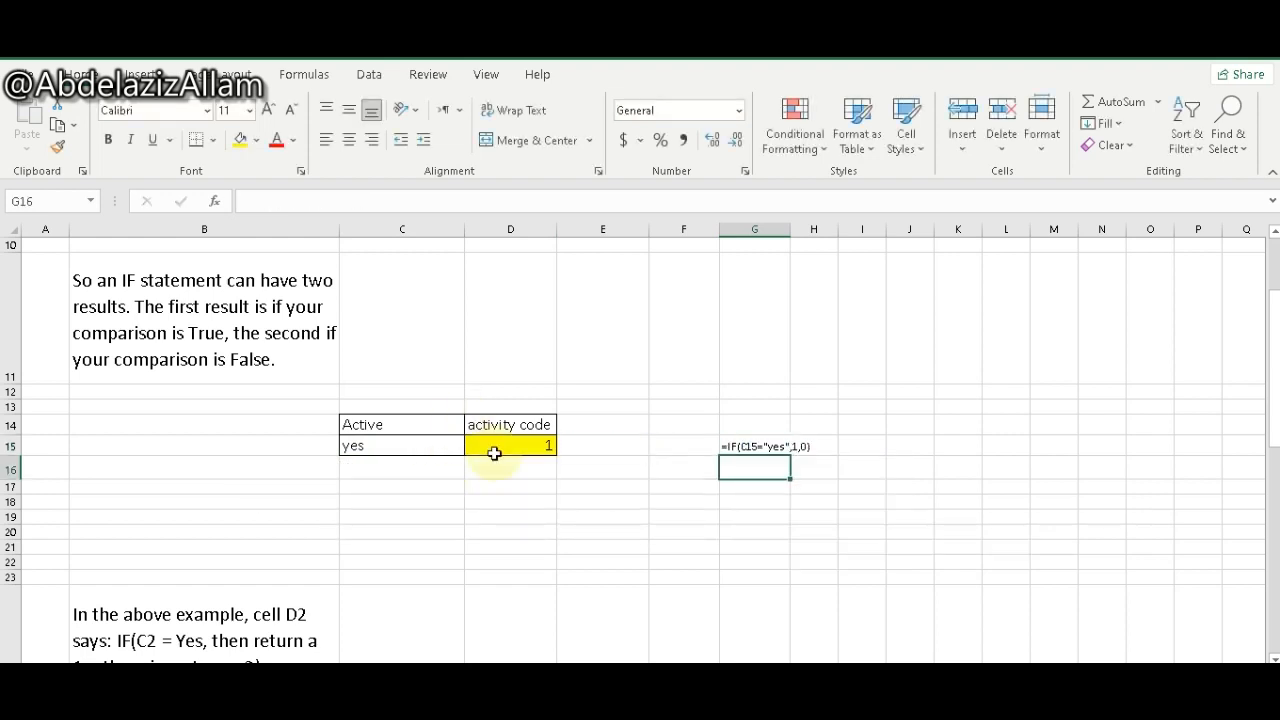
Step: Enlarge the font of the formula text in G15 to size 22
{"action": "left_click", "coordinate": [745, 449]}
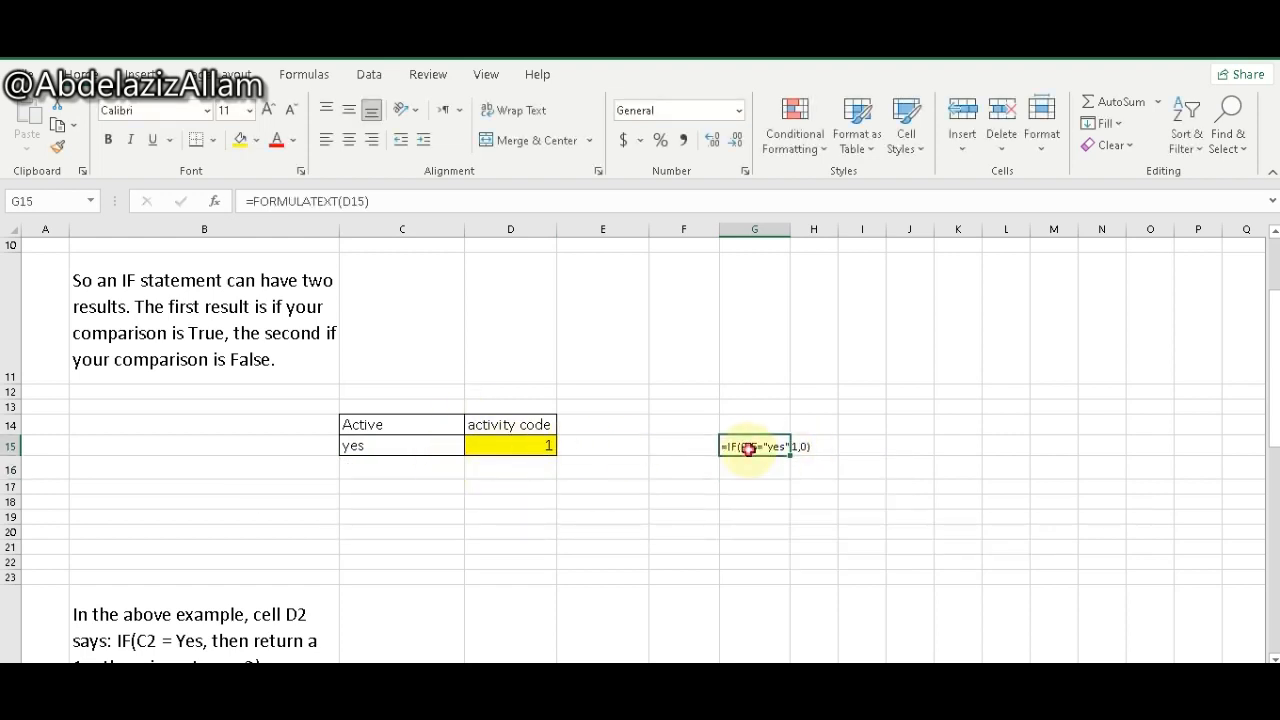
{"action": "left_click", "coordinate": [268, 110]}
{"action": "left_click", "coordinate": [268, 110]}
{"action": "left_click", "coordinate": [268, 110]}
{"action": "left_click", "coordinate": [268, 110]}
{"action": "left_click", "coordinate": [268, 110]}
{"action": "left_click", "coordinate": [268, 110]}
{"action": "left_click", "coordinate": [788, 476]}
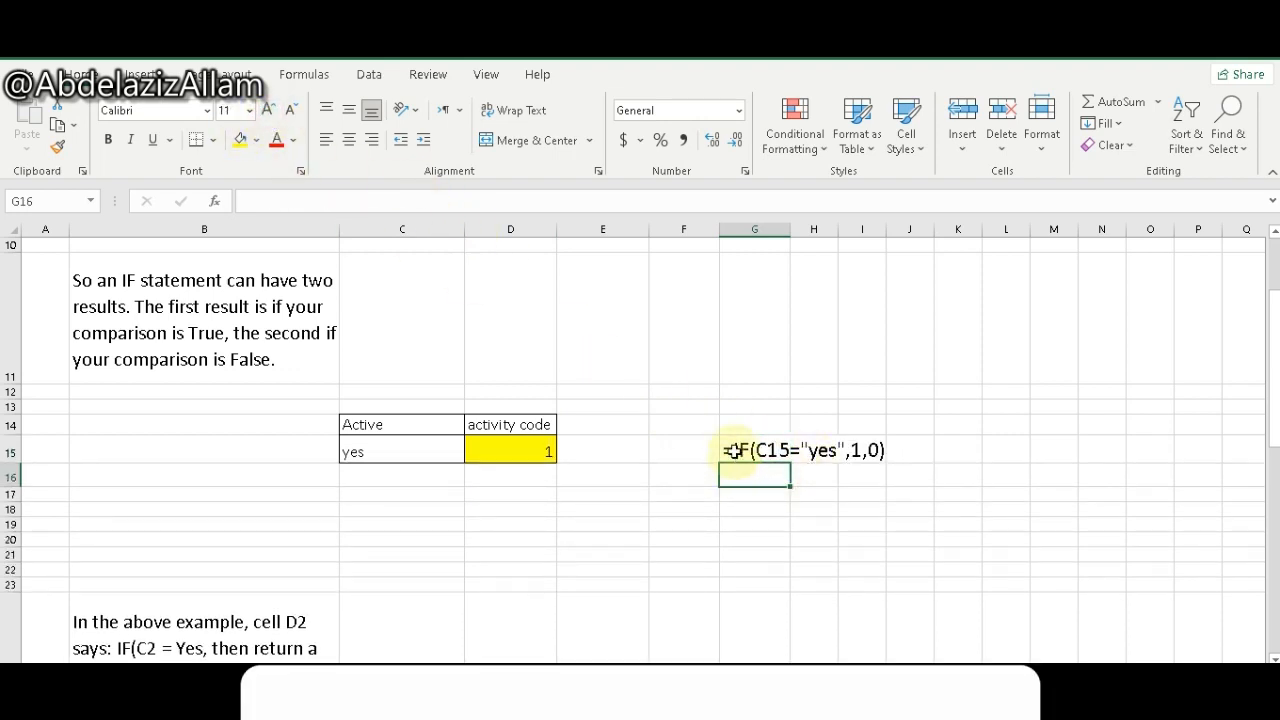
{"action": "left_click", "coordinate": [737, 449]}
Step: Enter the formula =IF(C28=1,"yes","no") in activity code cell D28 of the second example
{"action": "scroll", "coordinate": [570, 485], "scroll_direction": "down", "scroll_amount": 2}
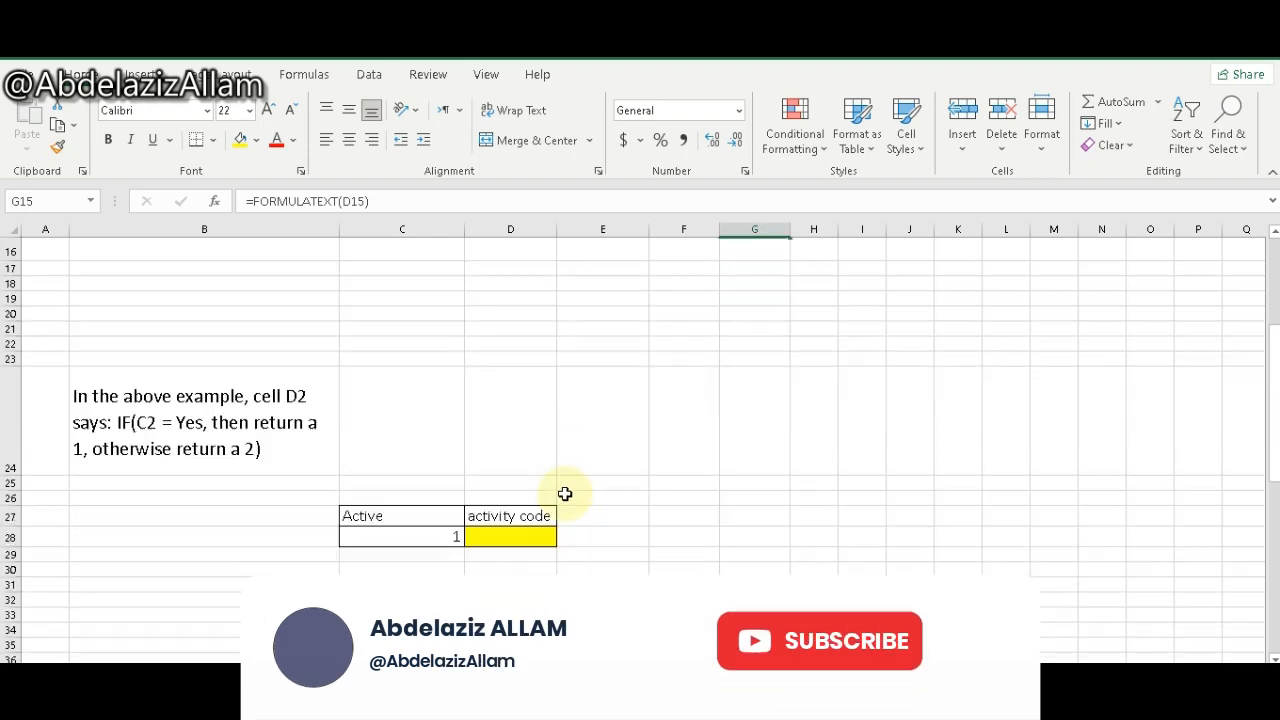
{"action": "left_click", "coordinate": [242, 437]}
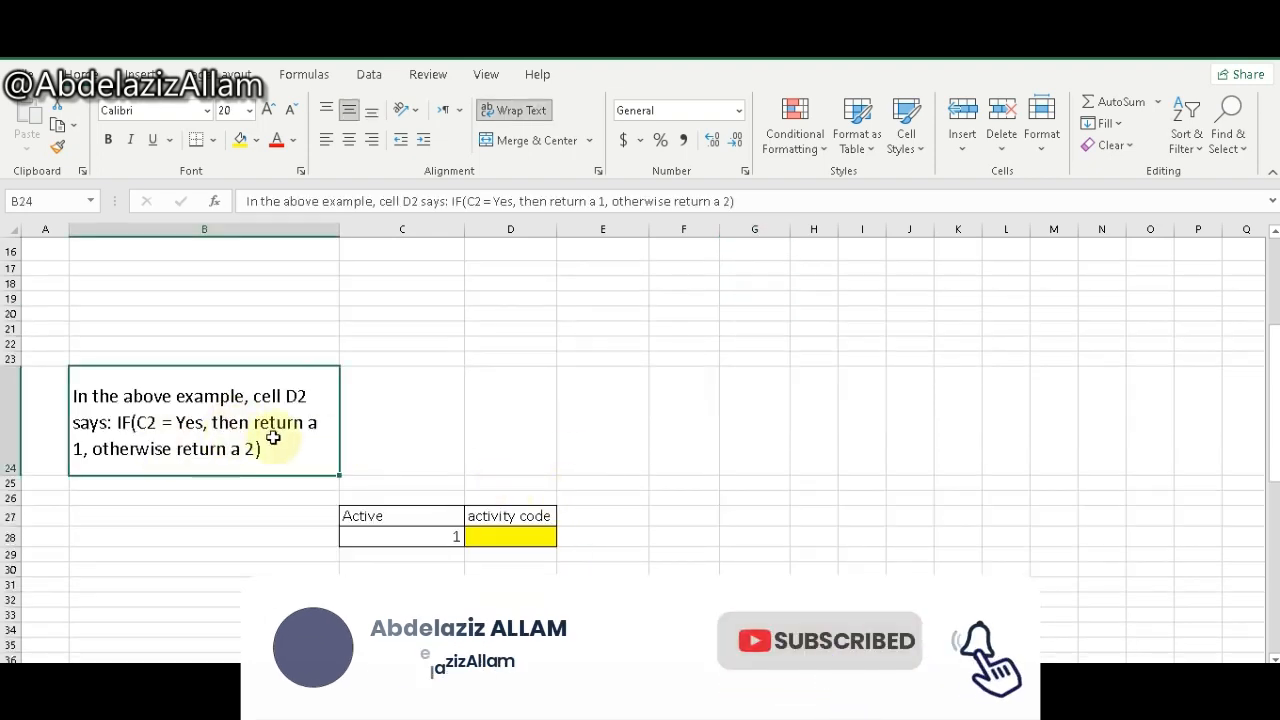
{"action": "scroll", "coordinate": [609, 483], "scroll_direction": "down", "scroll_amount": 1}
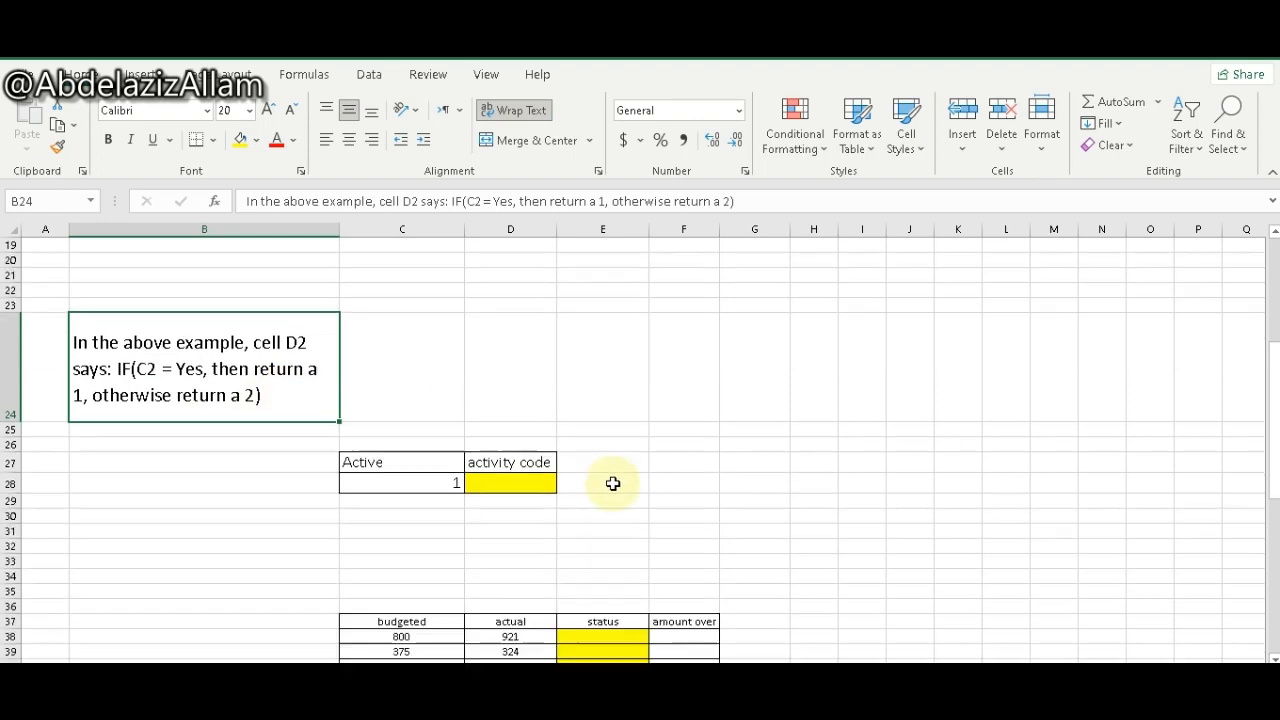
{"action": "left_click", "coordinate": [437, 483]}
{"action": "left_click", "coordinate": [488, 481]}
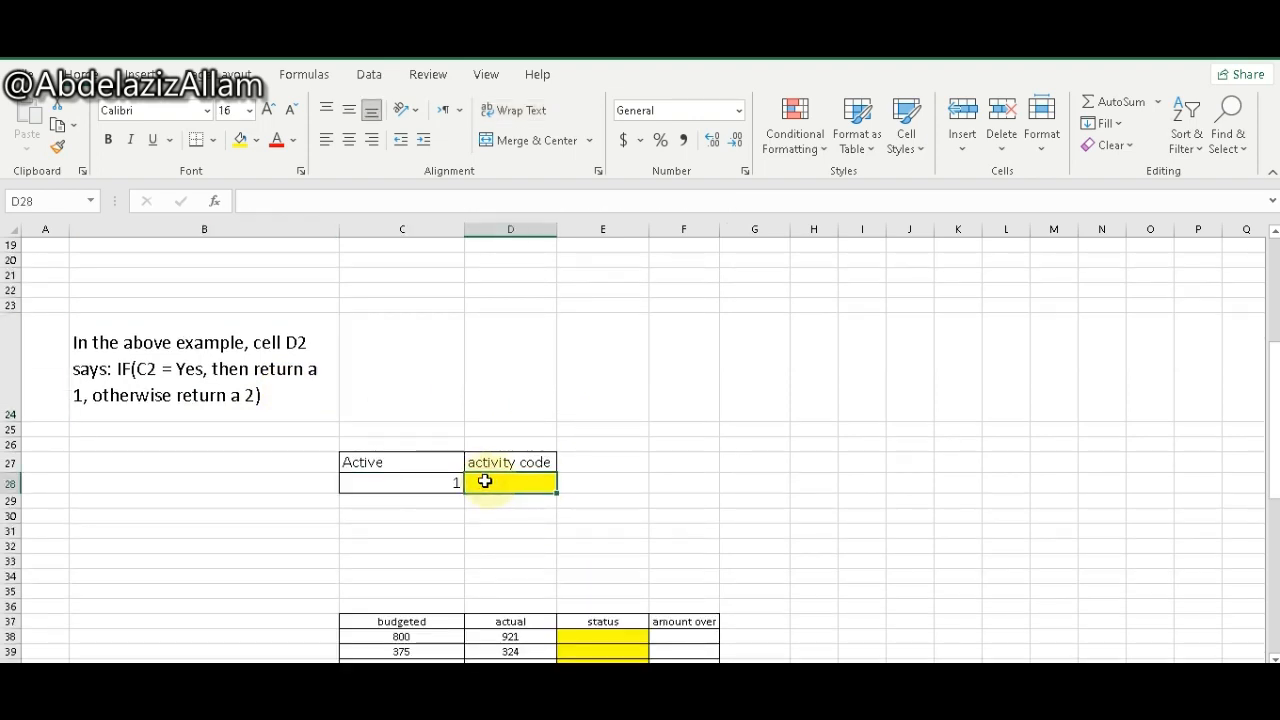
{"action": "type", "text": "=if"}
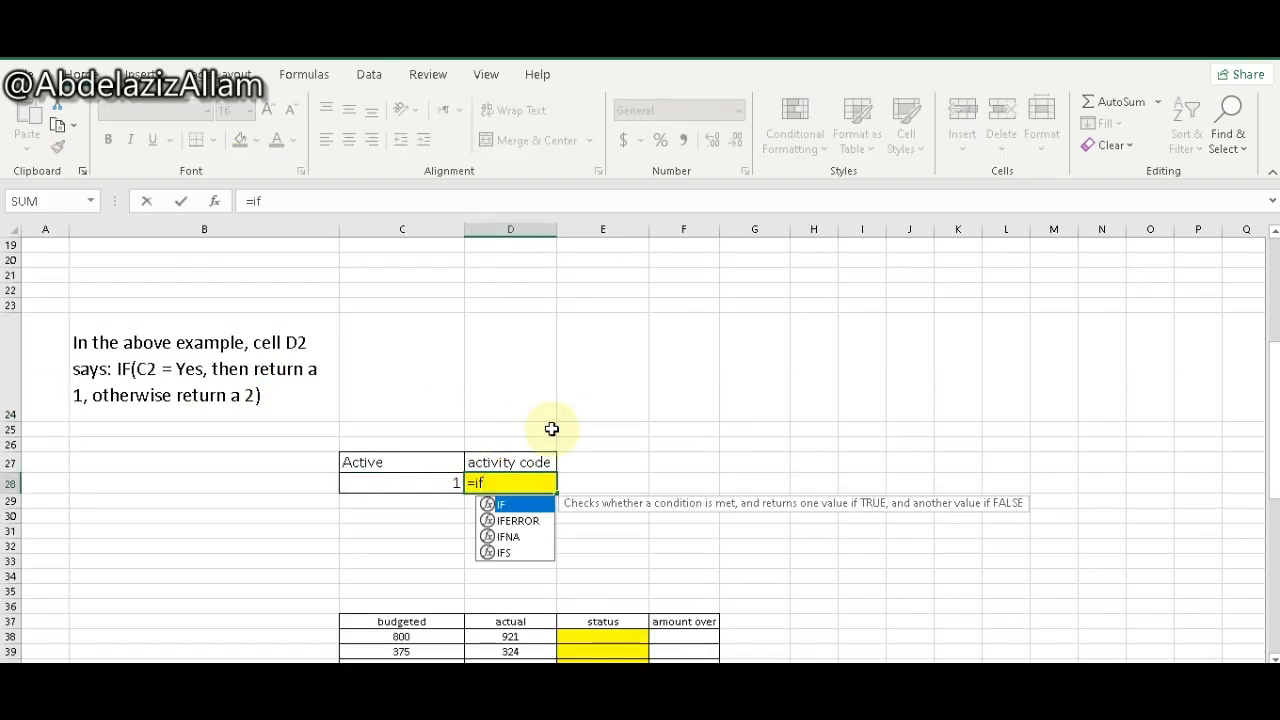
{"action": "key", "text": "Tab"}
{"action": "key", "text": "Left"}
{"action": "type", "text": "="}
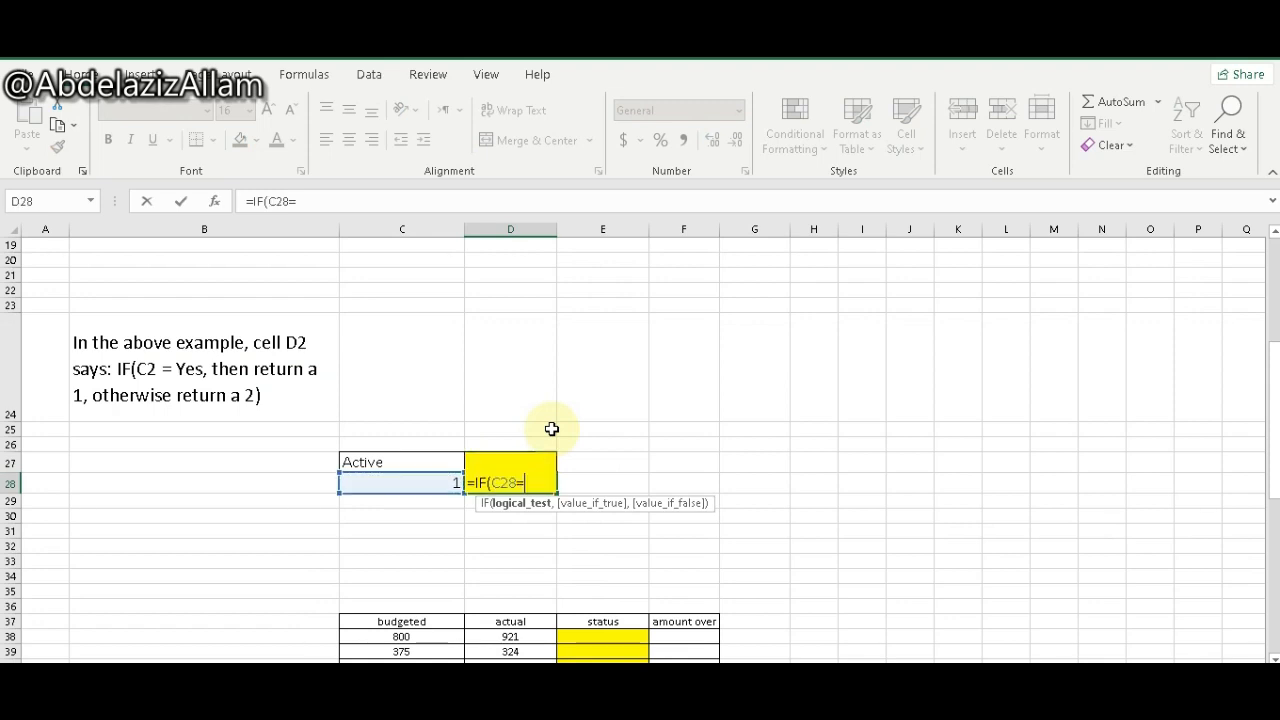
{"action": "type", "text": "1,"}
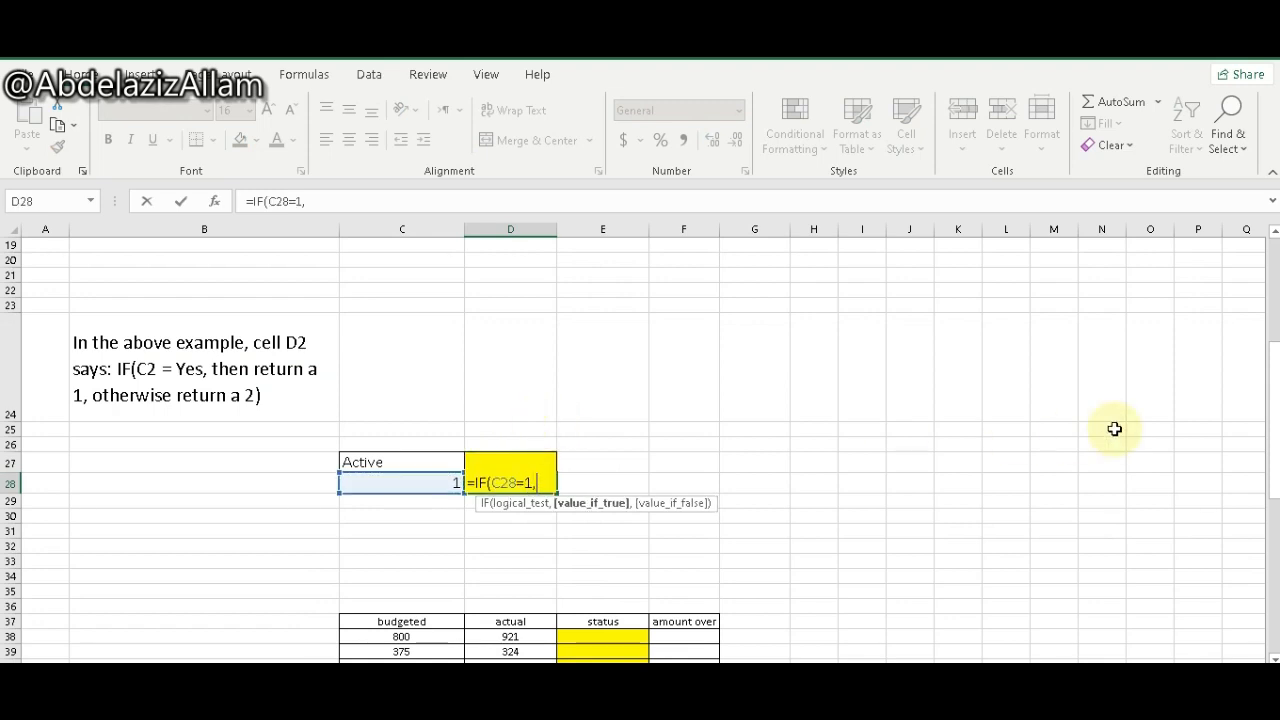
{"action": "type", "text": "\"yes\",\"no"}
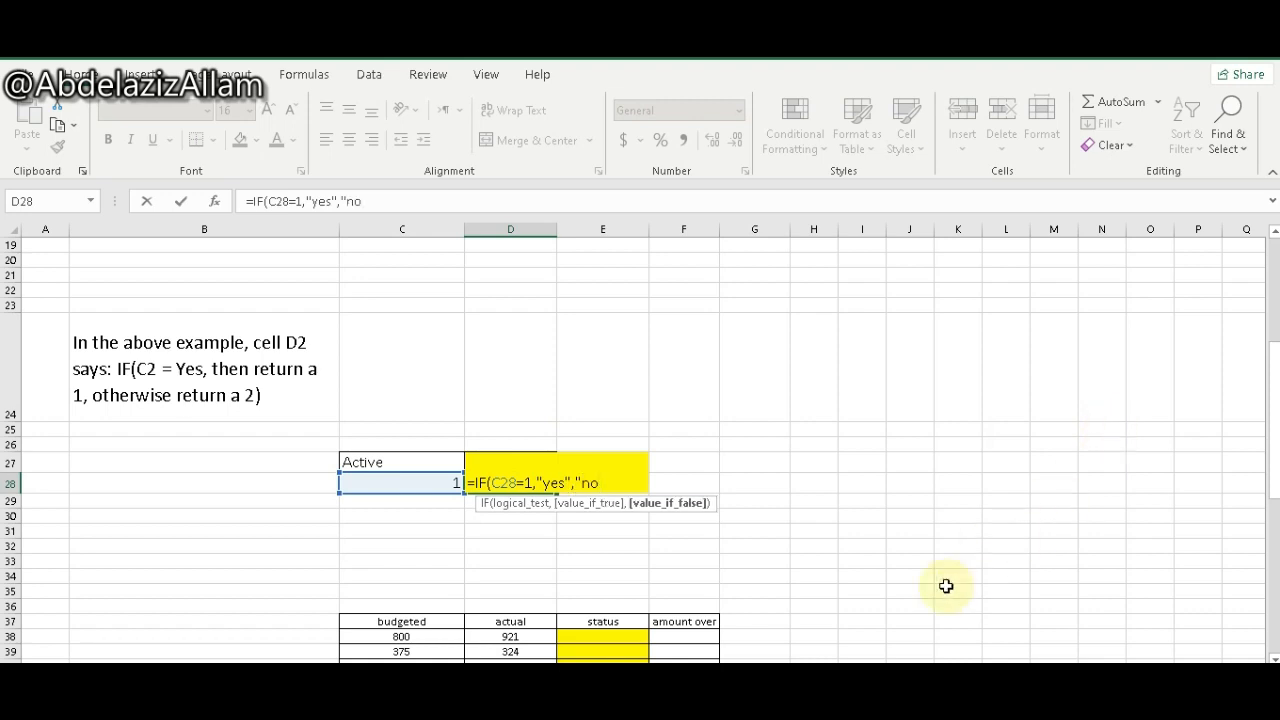
{"action": "key", "text": "ctrl+Return"}
{"action": "key", "text": "Left"}
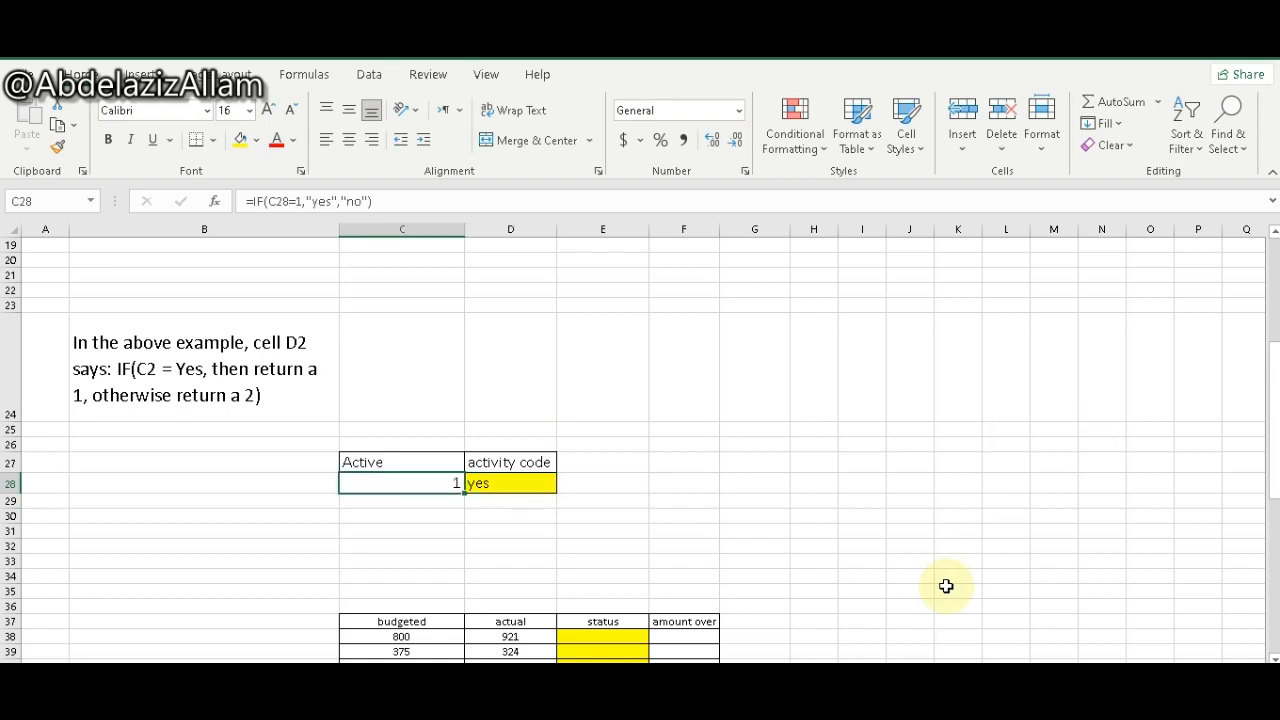
Step: Test the D28 formula by changing the Active value in C28 to 0 and back to 1
{"action": "type", "text": "0"}
{"action": "key", "text": "Return"}
{"action": "key", "text": "Return"}
{"action": "key", "text": "Up"}
{"action": "key", "text": "Up"}
{"action": "type", "text": "1"}
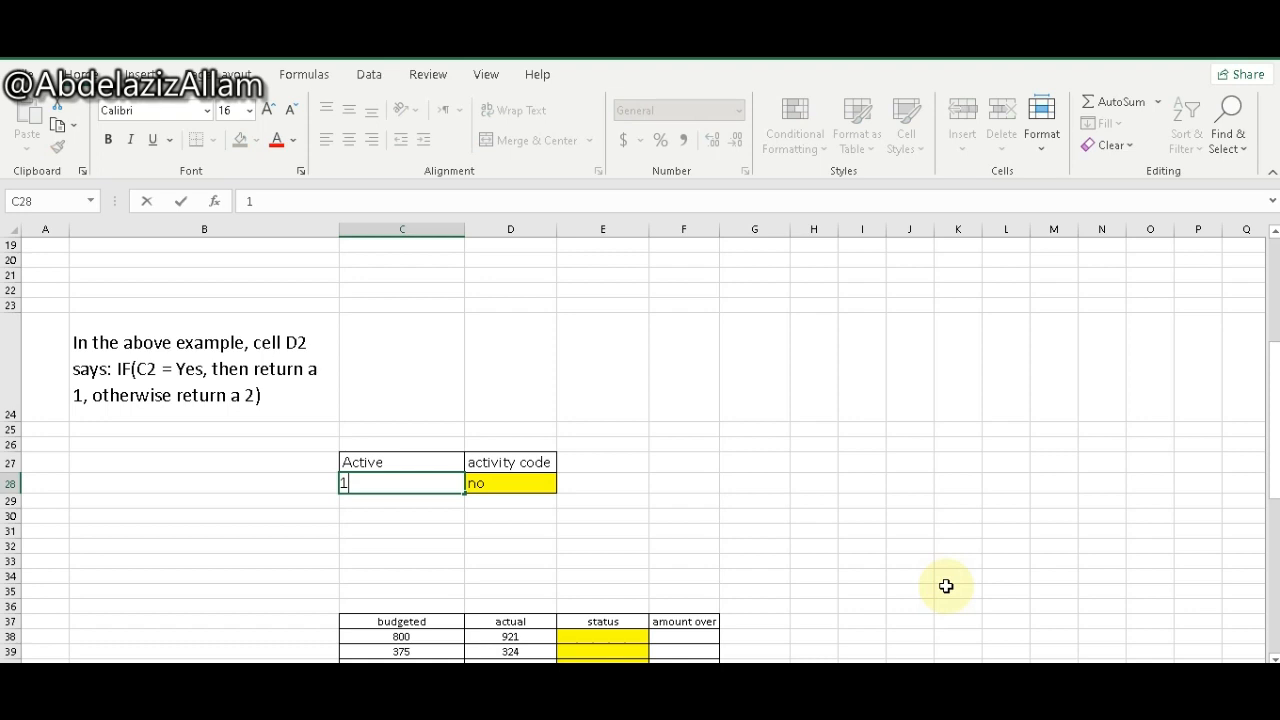
{"action": "key", "text": "Right"}
Step: Enter =FORMULATEXT(D28) in cell F28 to display the second example's formula as text
{"action": "key", "text": "Right"}
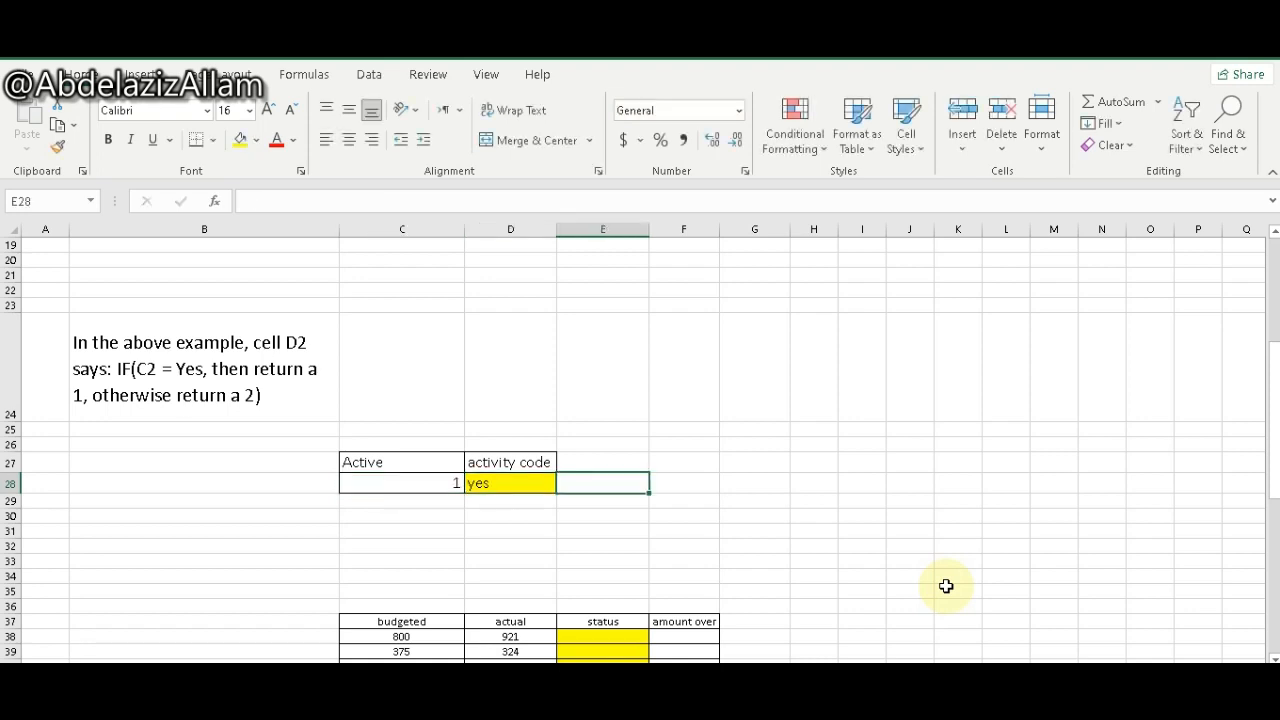
{"action": "key", "text": "Right"}
{"action": "type", "text": "=for"}
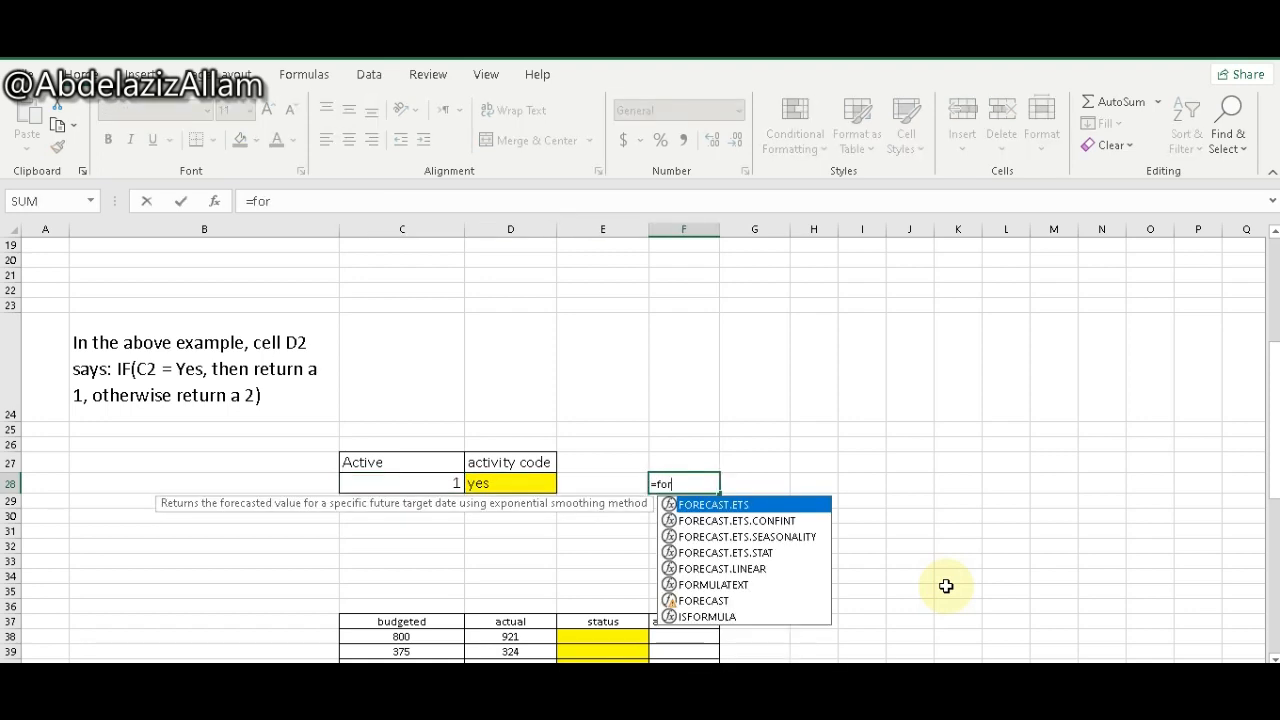
{"action": "key", "text": "Down"}
{"action": "key", "text": "Down"}
{"action": "key", "text": "Down"}
{"action": "key", "text": "Down"}
{"action": "key", "text": "Down"}
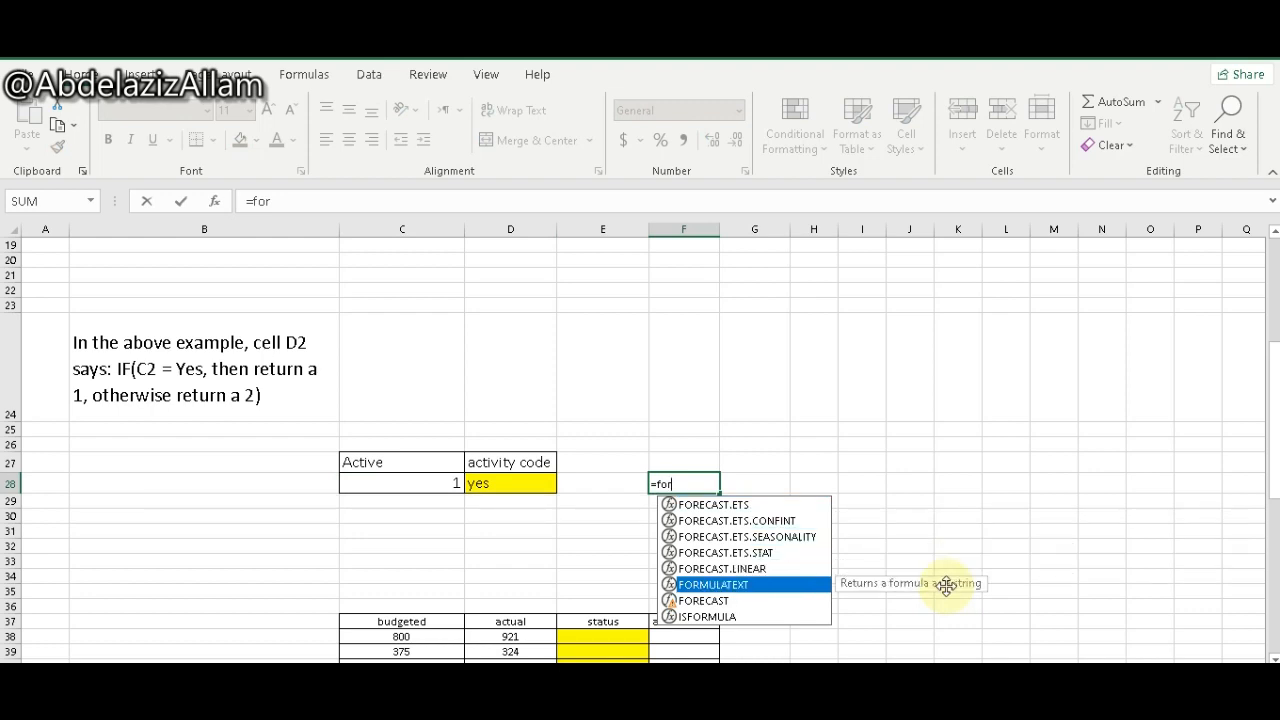
{"action": "key", "text": "Tab"}
{"action": "key", "text": "Left"}
{"action": "key", "text": "Left"}
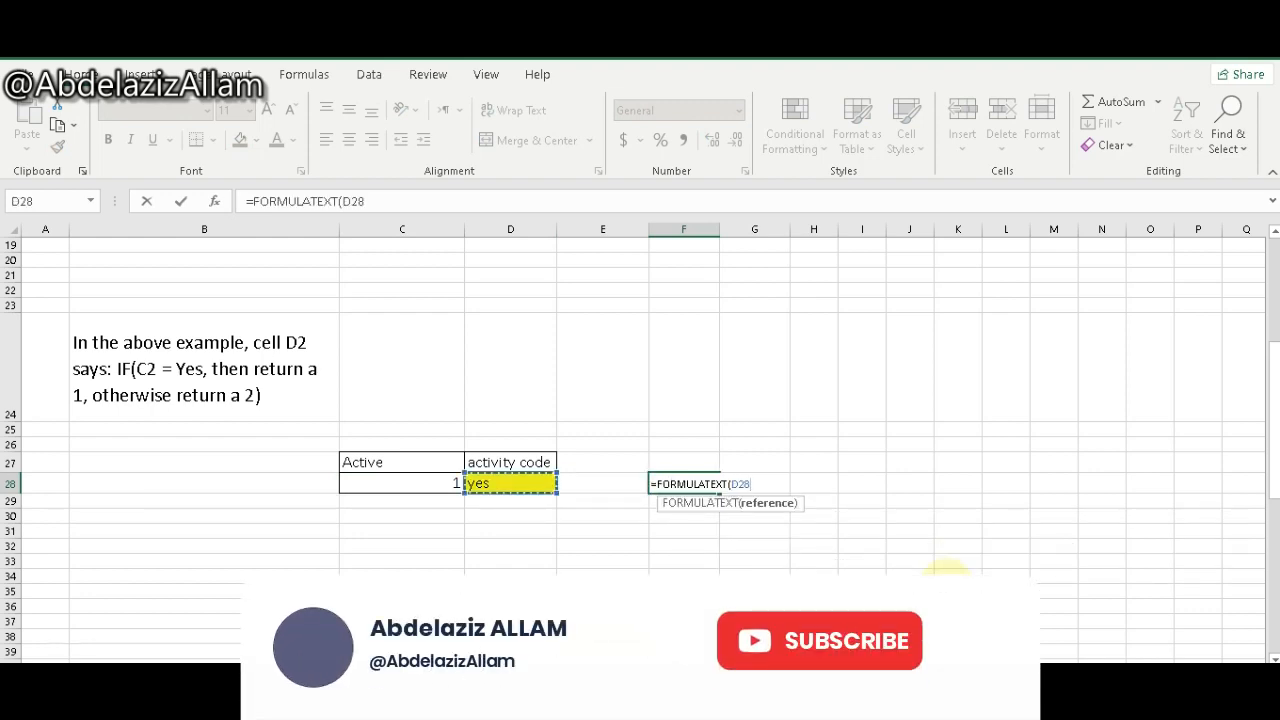
{"action": "key", "text": "Return"}
Step: Enlarge the formula text in F28 to size 20 and make it bold
{"action": "key", "text": "Up"}
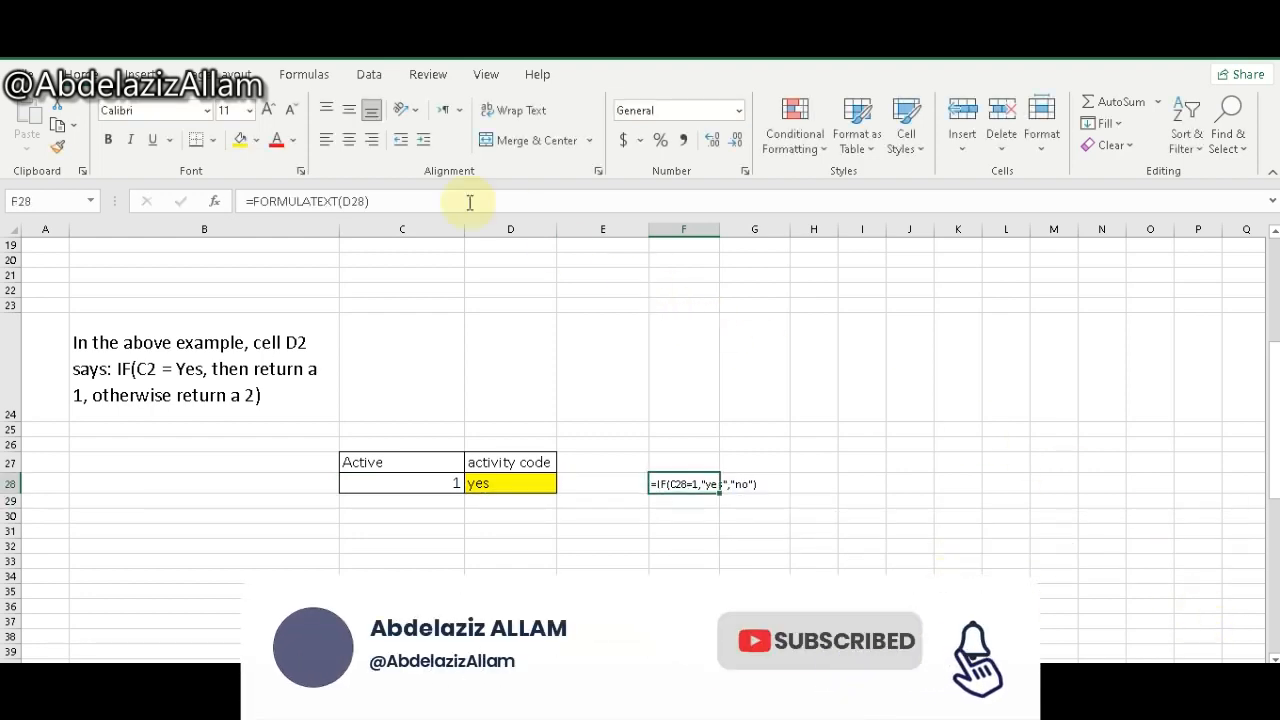
{"action": "left_click", "coordinate": [267, 111]}
{"action": "left_click", "coordinate": [267, 111]}
{"action": "left_click", "coordinate": [267, 111]}
{"action": "left_click", "coordinate": [267, 111]}
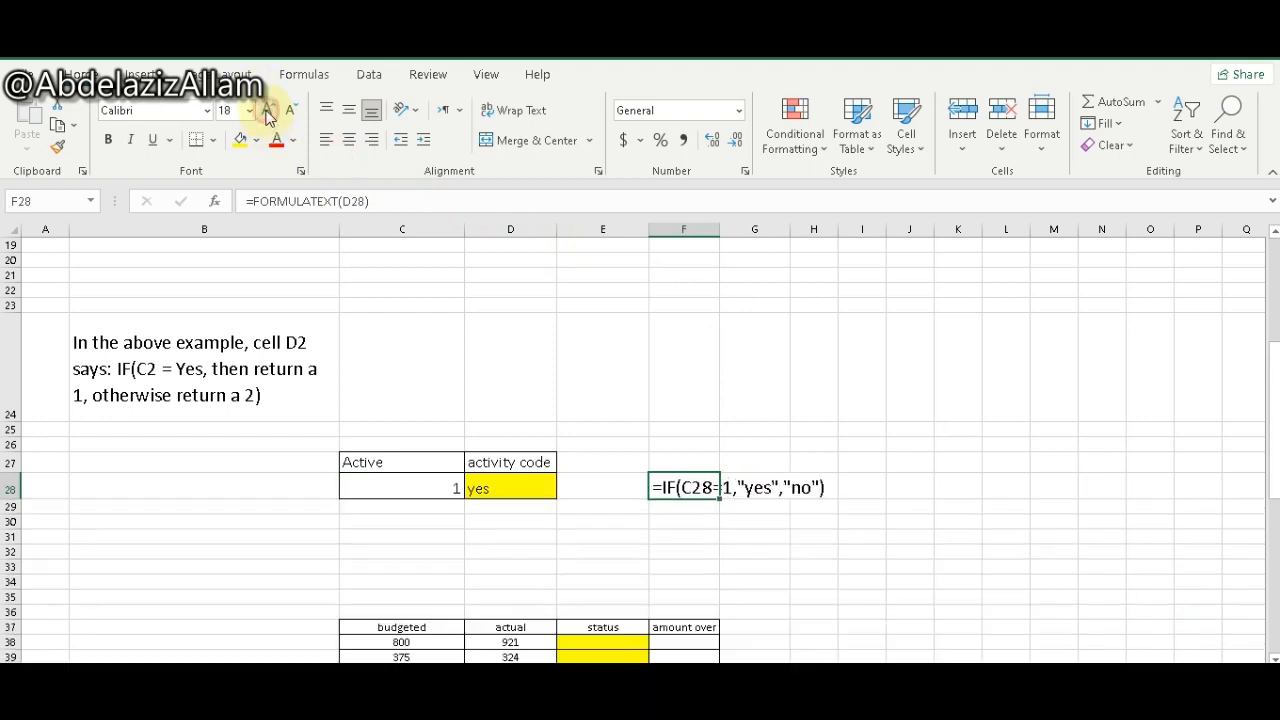
{"action": "left_click", "coordinate": [108, 139]}
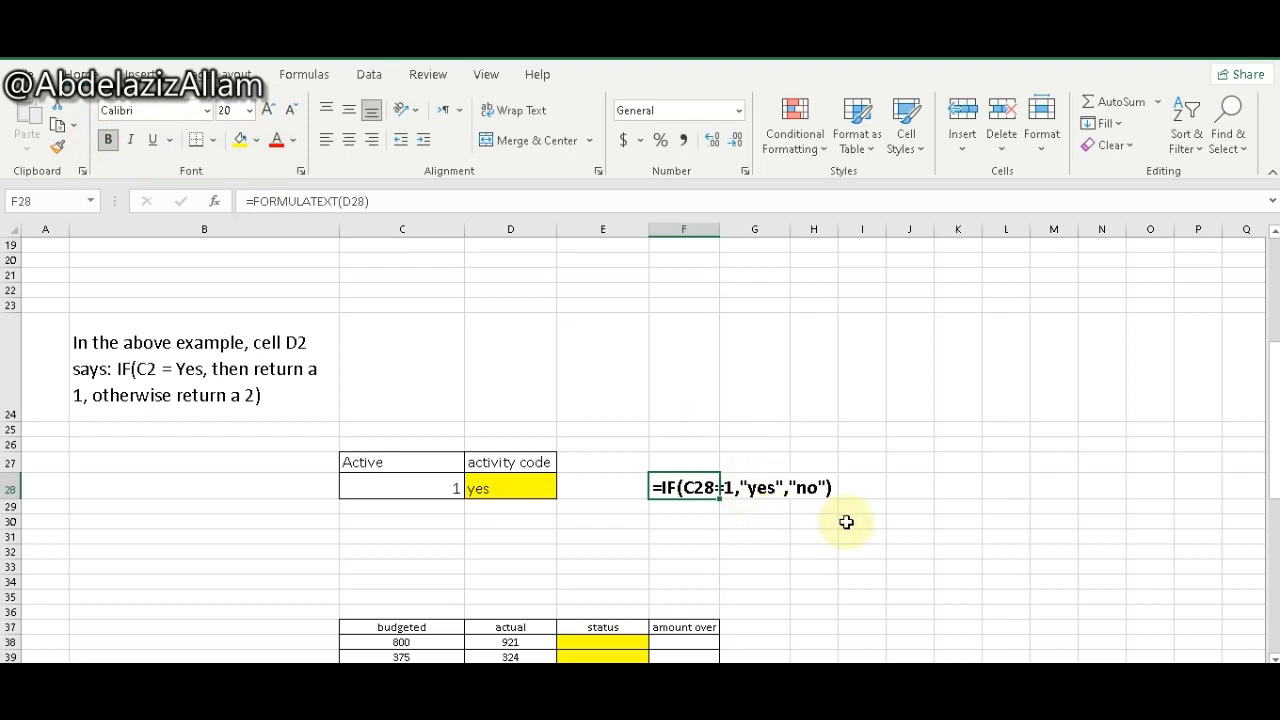
Step: Make the budgeted and actual headers in row 37 of the first budget table bold
{"action": "scroll", "coordinate": [796, 497], "scroll_direction": "down", "scroll_amount": 3}
{"action": "scroll", "coordinate": [708, 466], "scroll_direction": "down", "scroll_amount": 1}
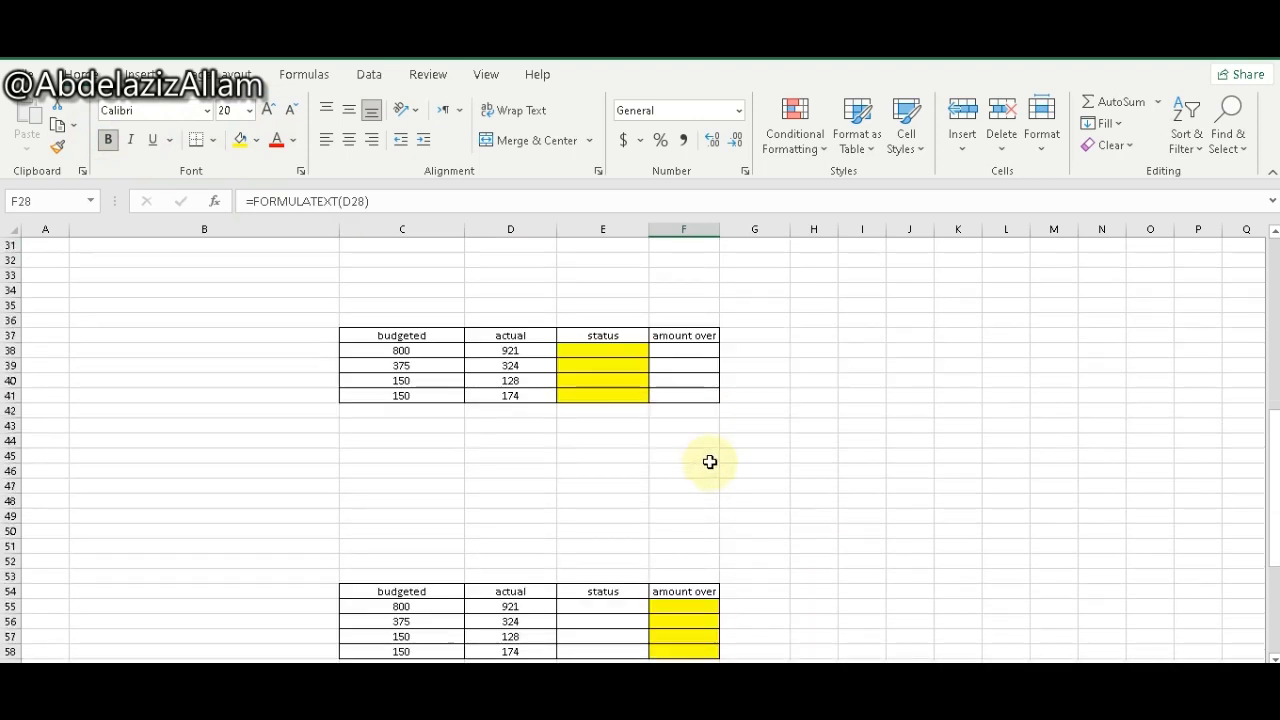
{"action": "left_click", "coordinate": [822, 350]}
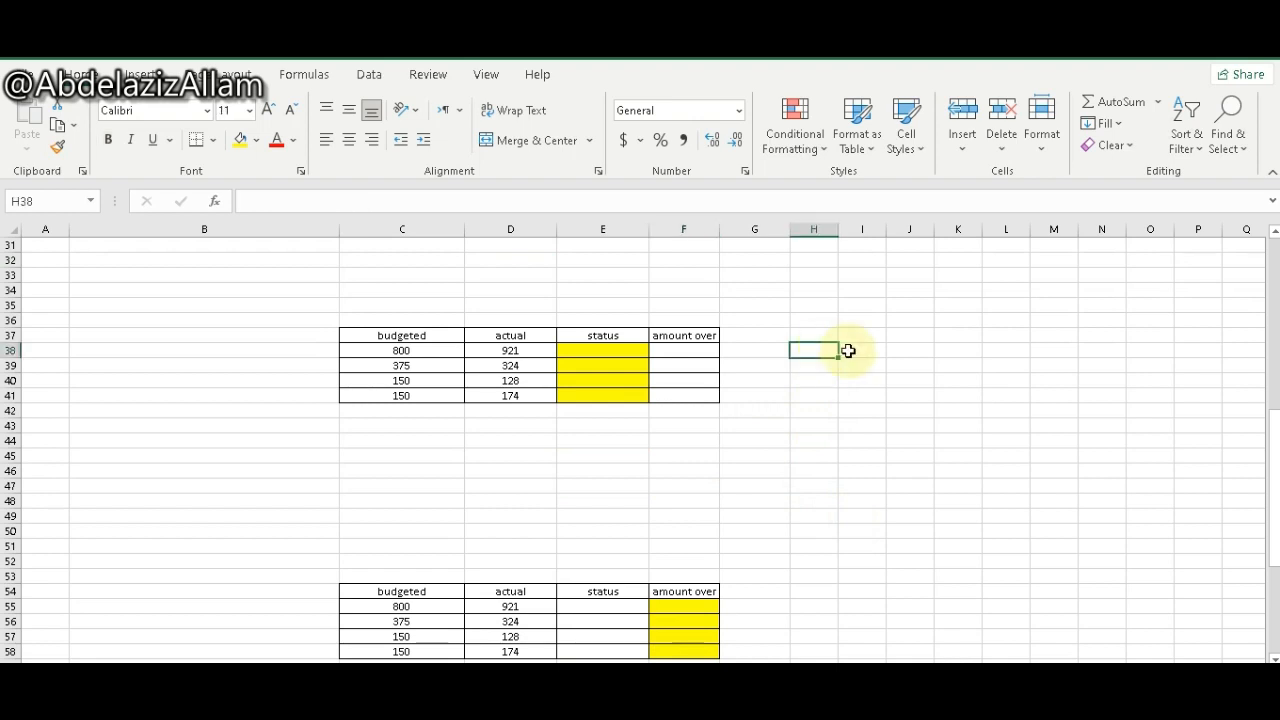
{"action": "left_click_drag", "start_coordinate": [631, 350], "coordinate": [627, 395]}
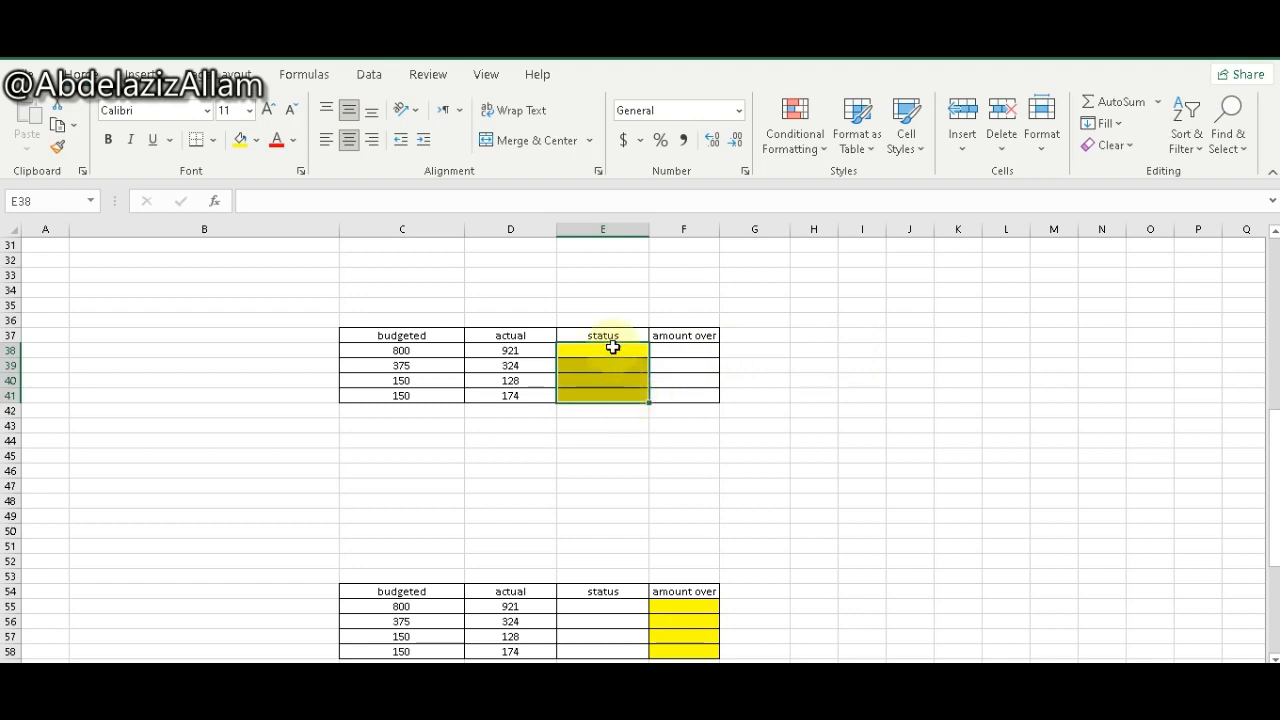
{"action": "left_click", "coordinate": [430, 354]}
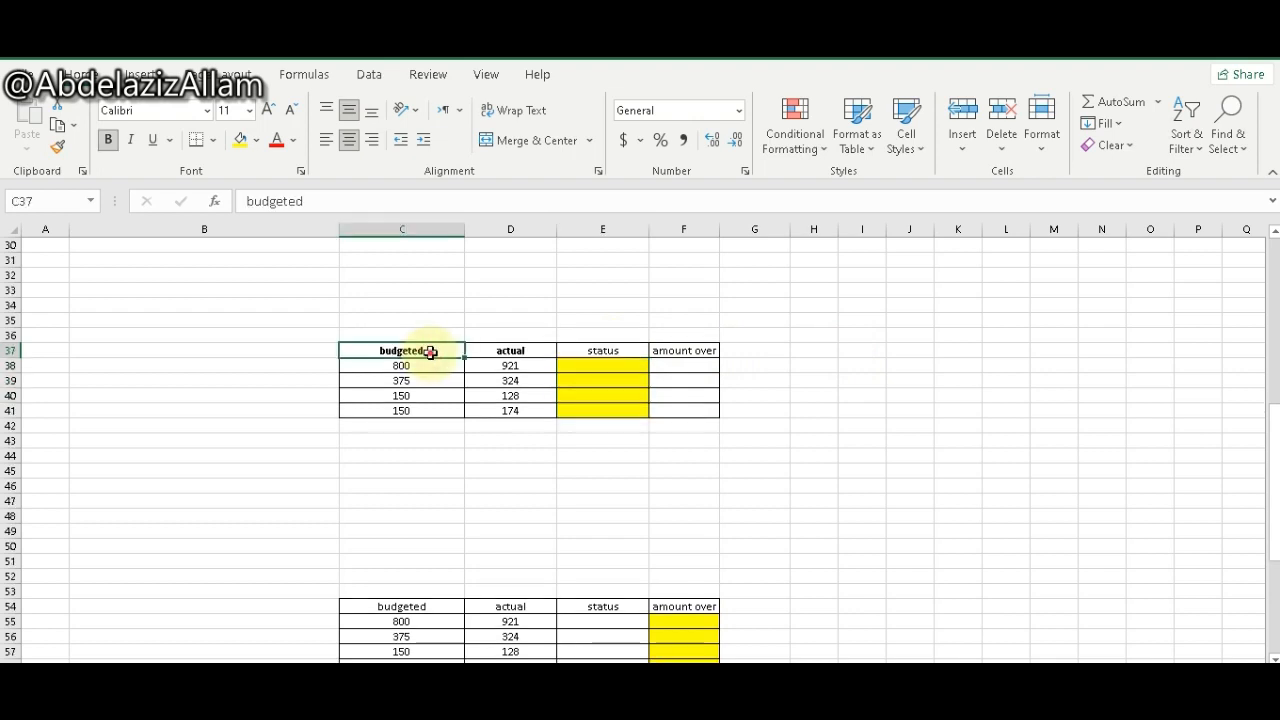
{"action": "left_click_drag", "start_coordinate": [430, 352], "coordinate": [423, 410]}
Step: Enter the formula =IF(D38>C38,"over budget","ok") in status cell E38 of the first budget table
{"action": "left_click", "coordinate": [611, 357]}
{"action": "left_click", "coordinate": [617, 365]}
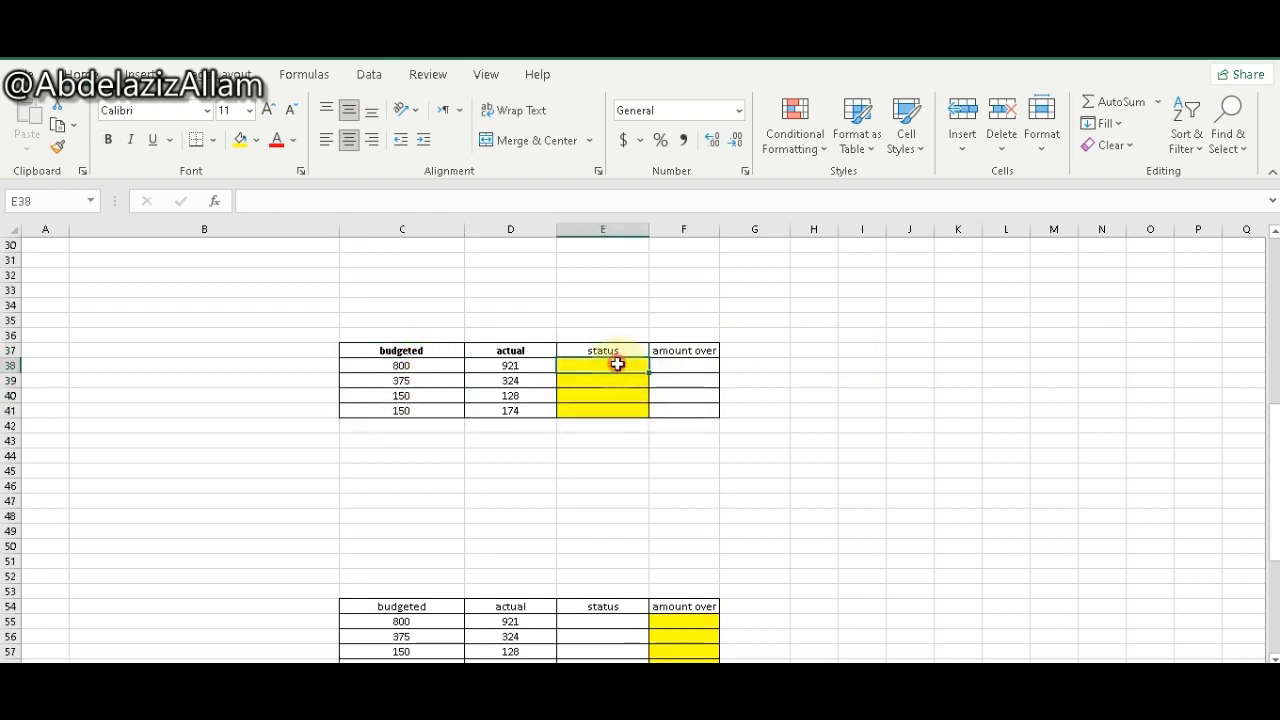
{"action": "type", "text": "=if"}
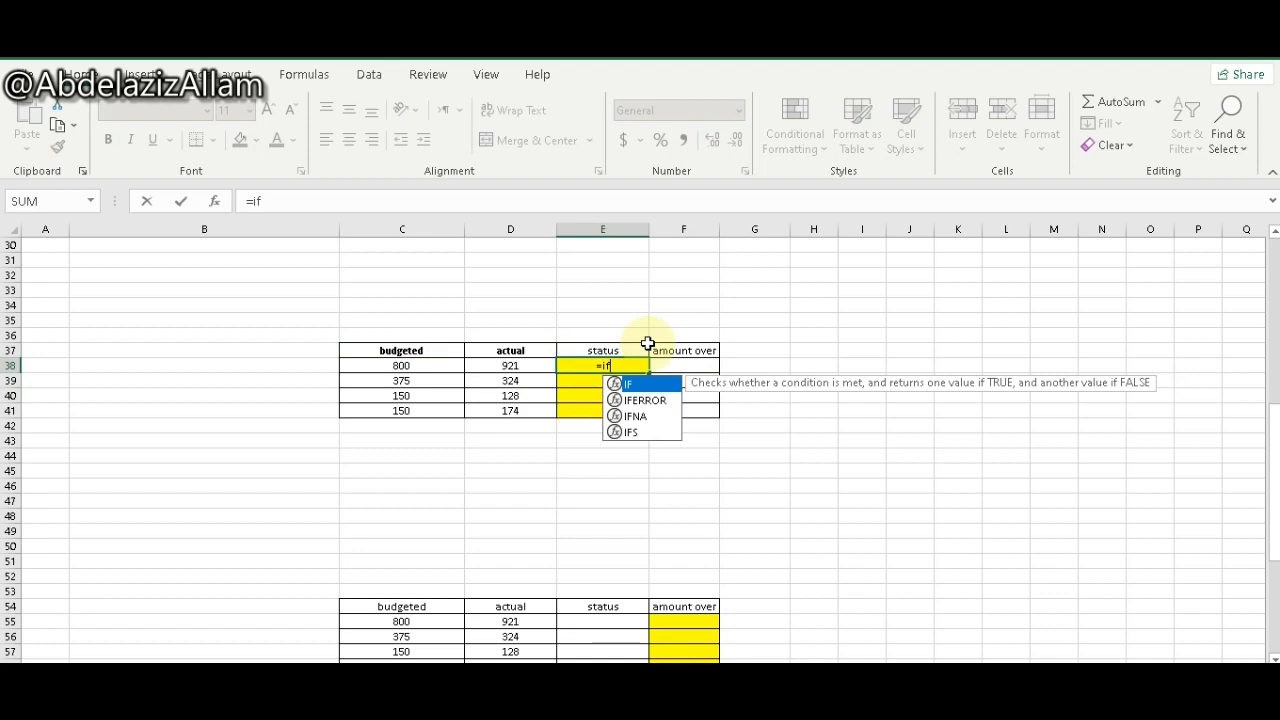
{"action": "key", "text": "Tab"}
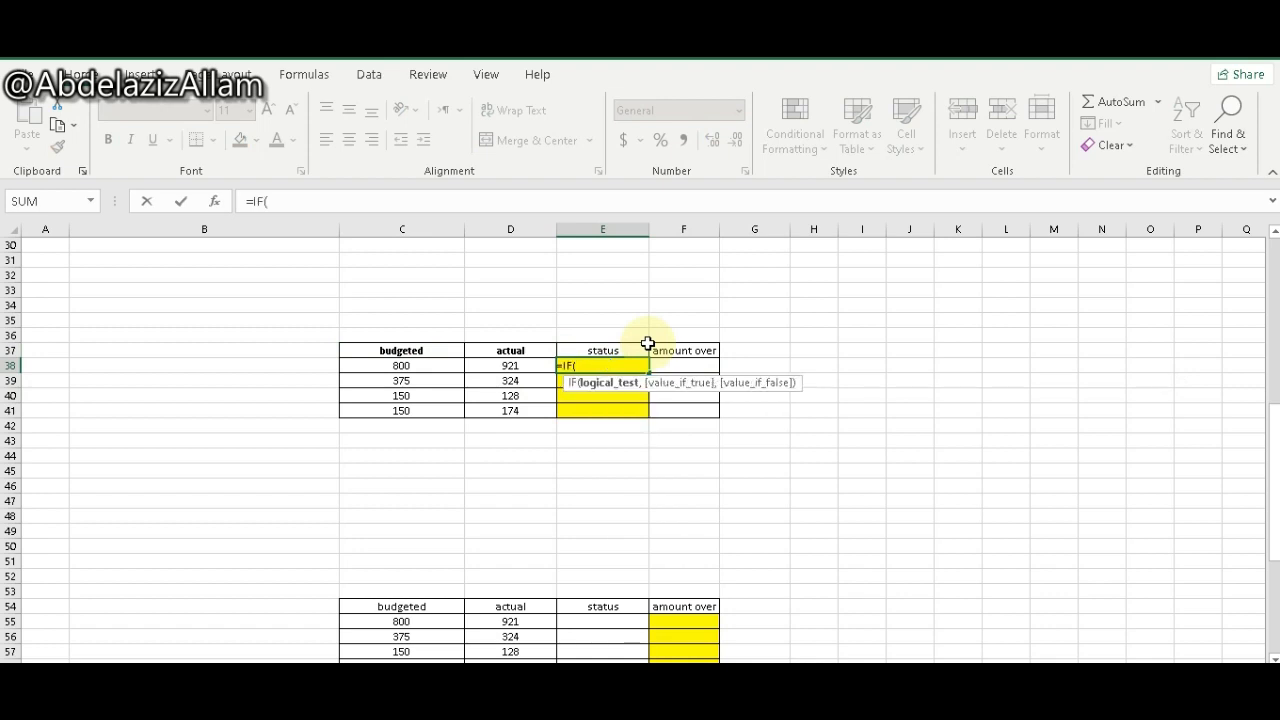
{"action": "key", "text": "Left"}
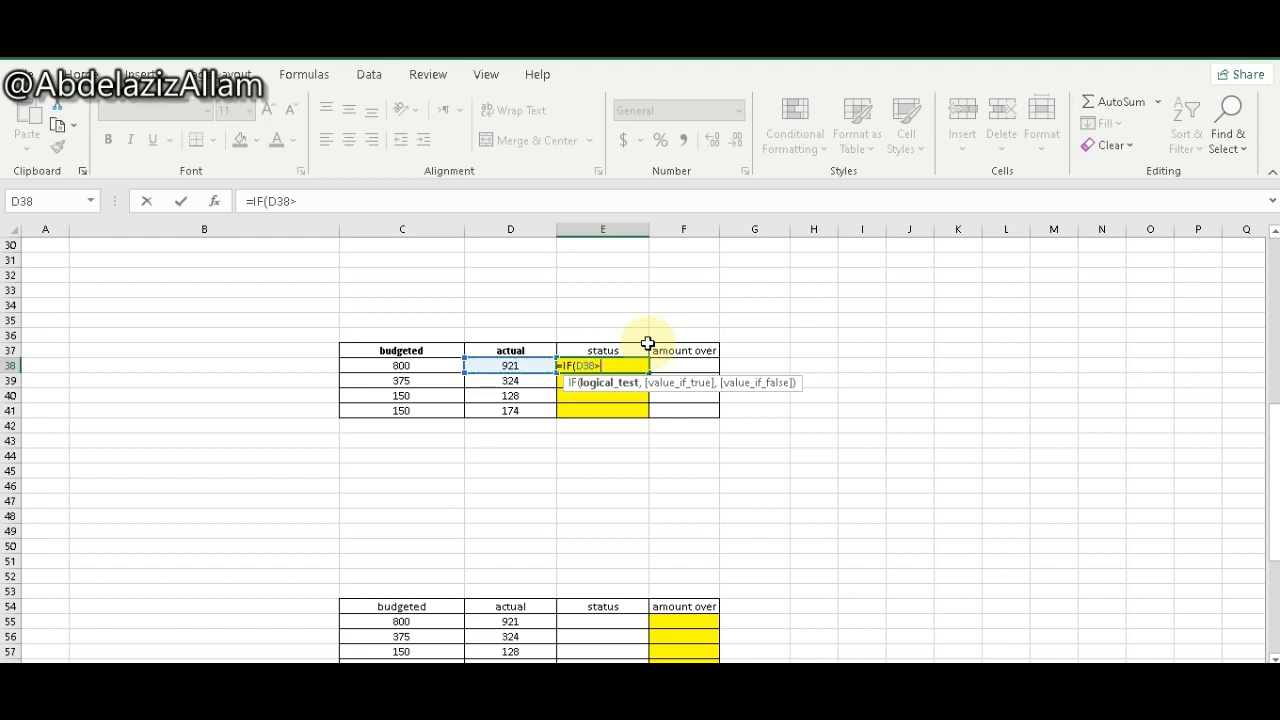
{"action": "type", "text": ">"}
{"action": "key", "text": "Left"}
{"action": "key", "text": "Left"}
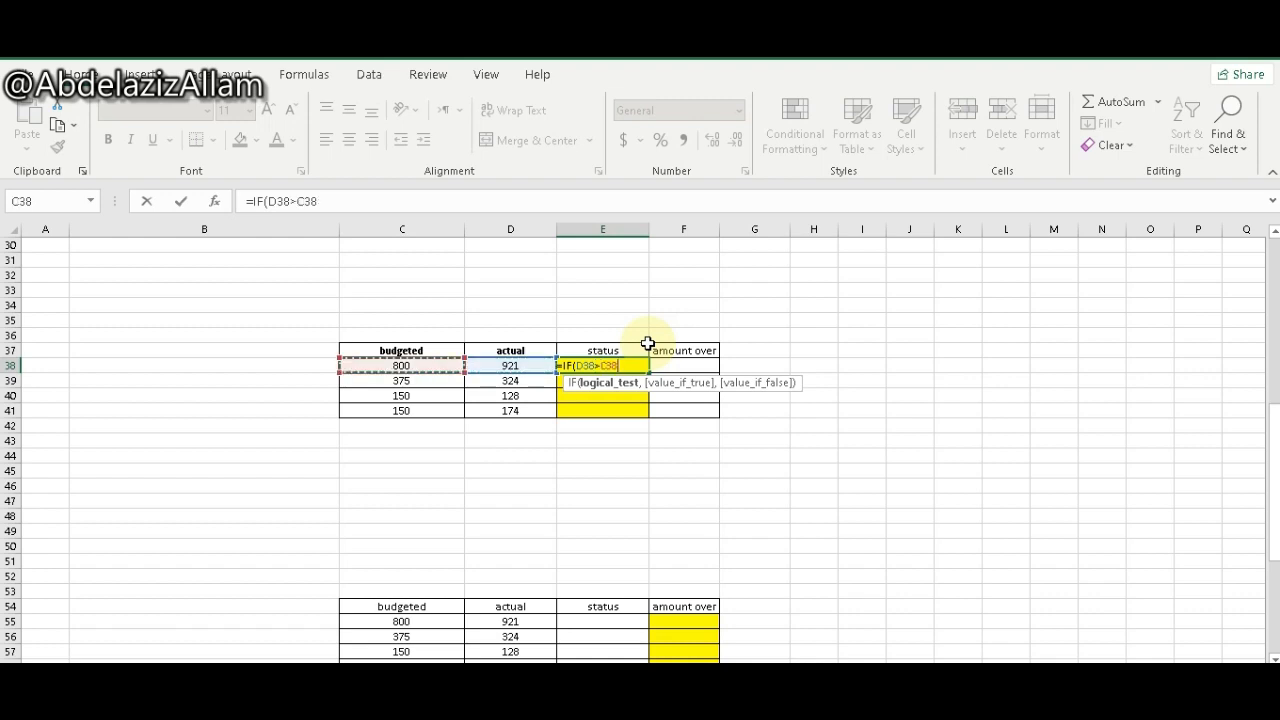
{"action": "type", "text": ","}
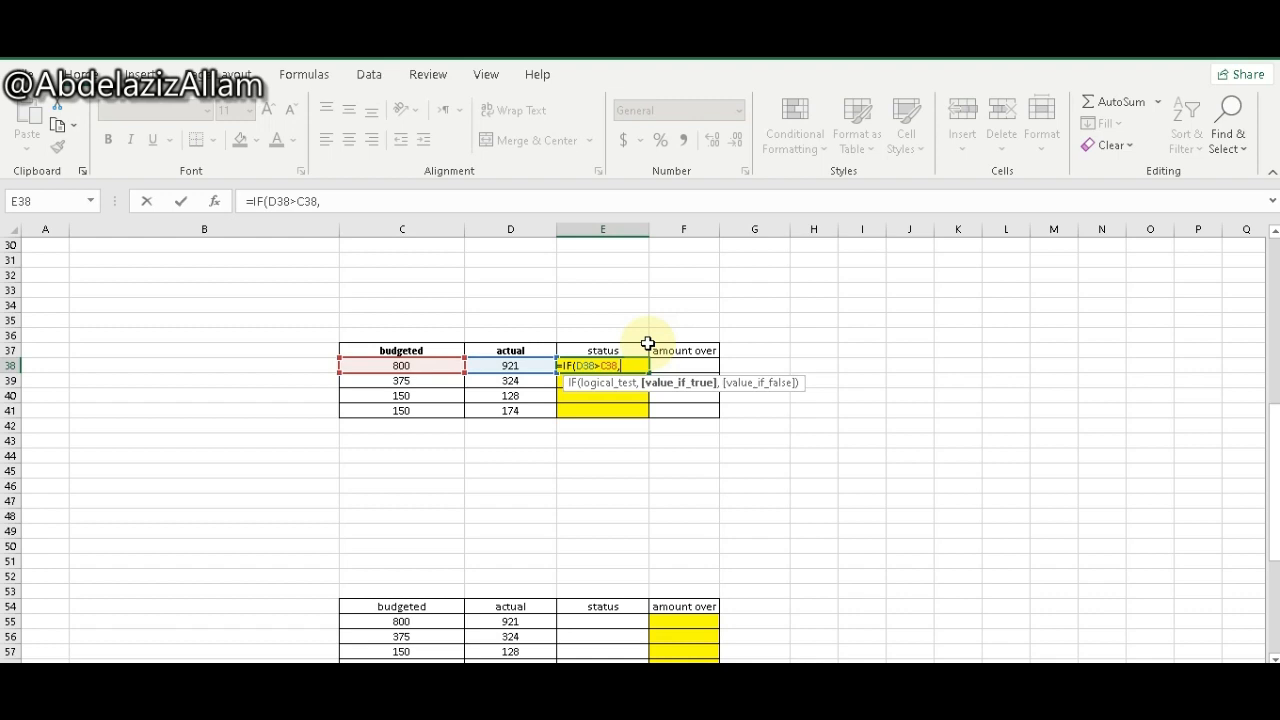
{"action": "type", "text": "\""}
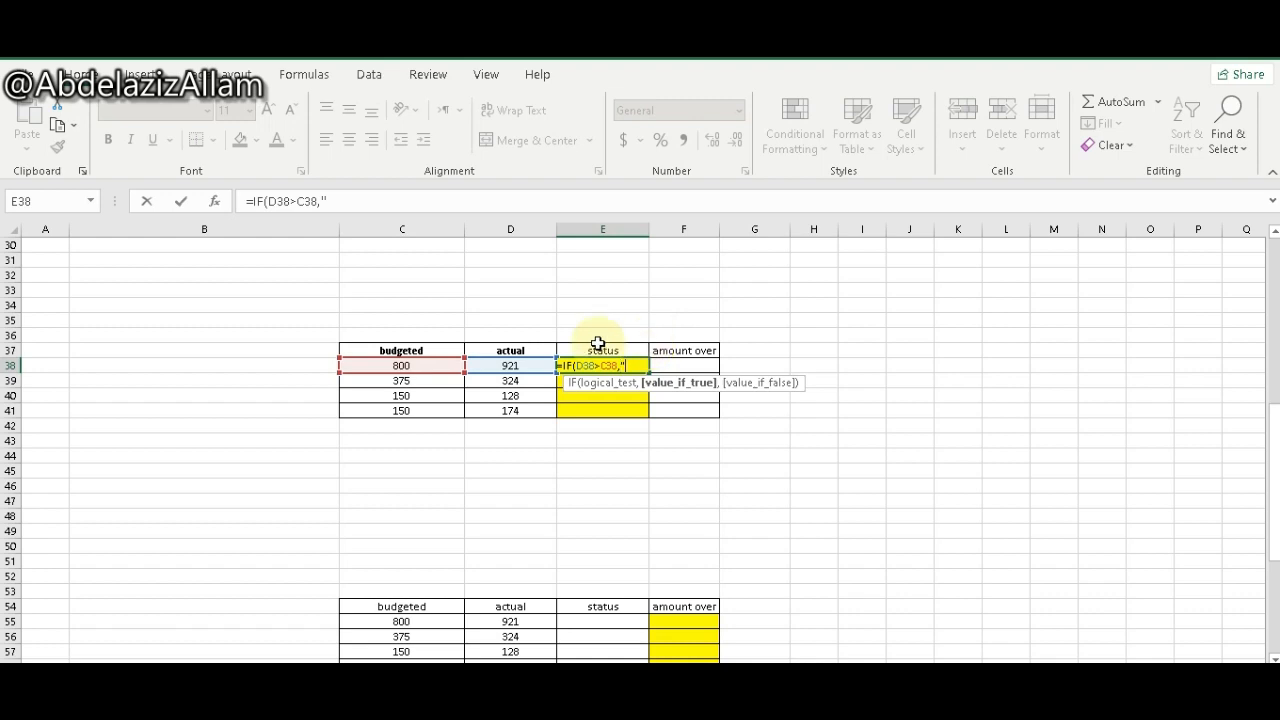
{"action": "type", "text": "over "}
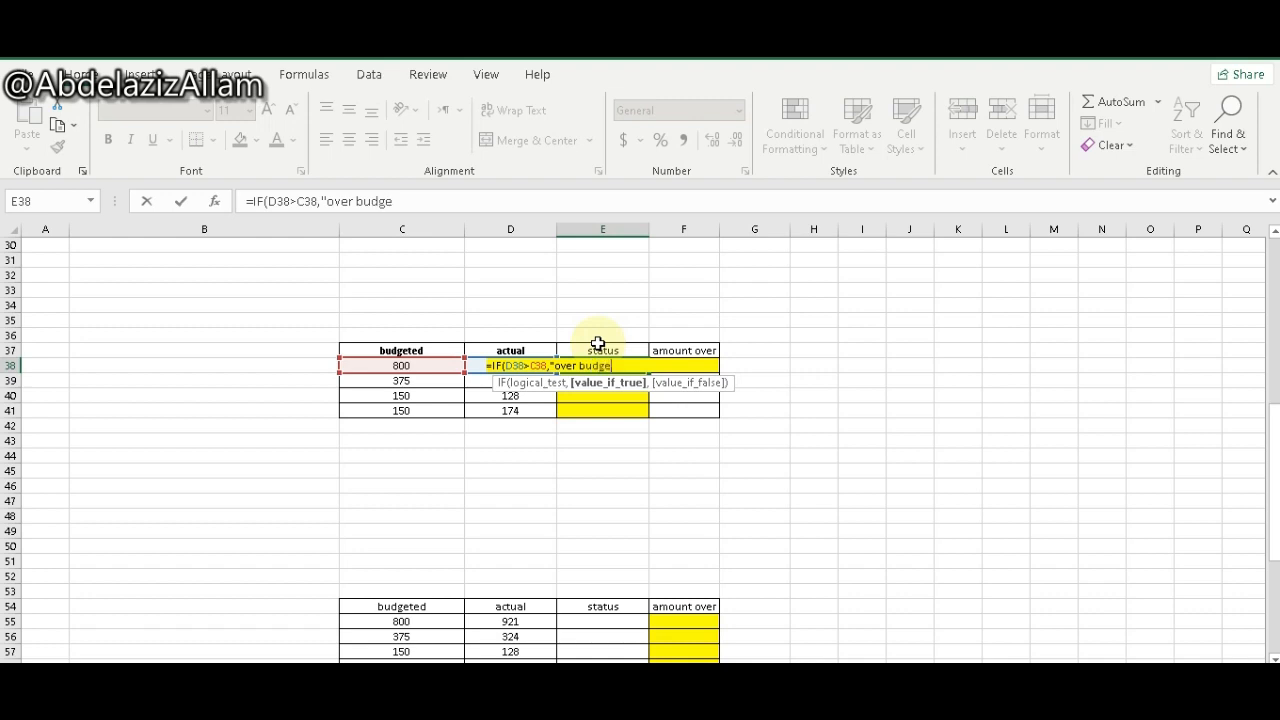
{"action": "type", "text": "budget\",\"o"}
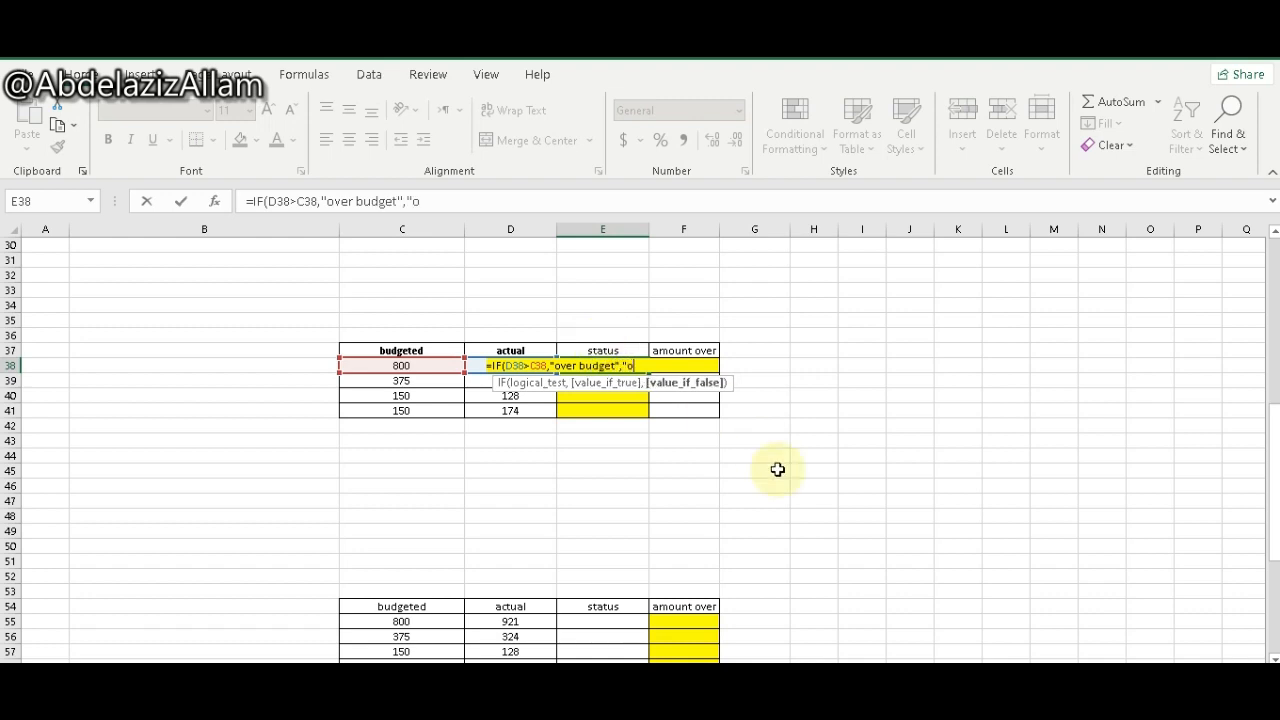
{"action": "type", "text": "k\")"}
{"action": "key", "text": "Return"}
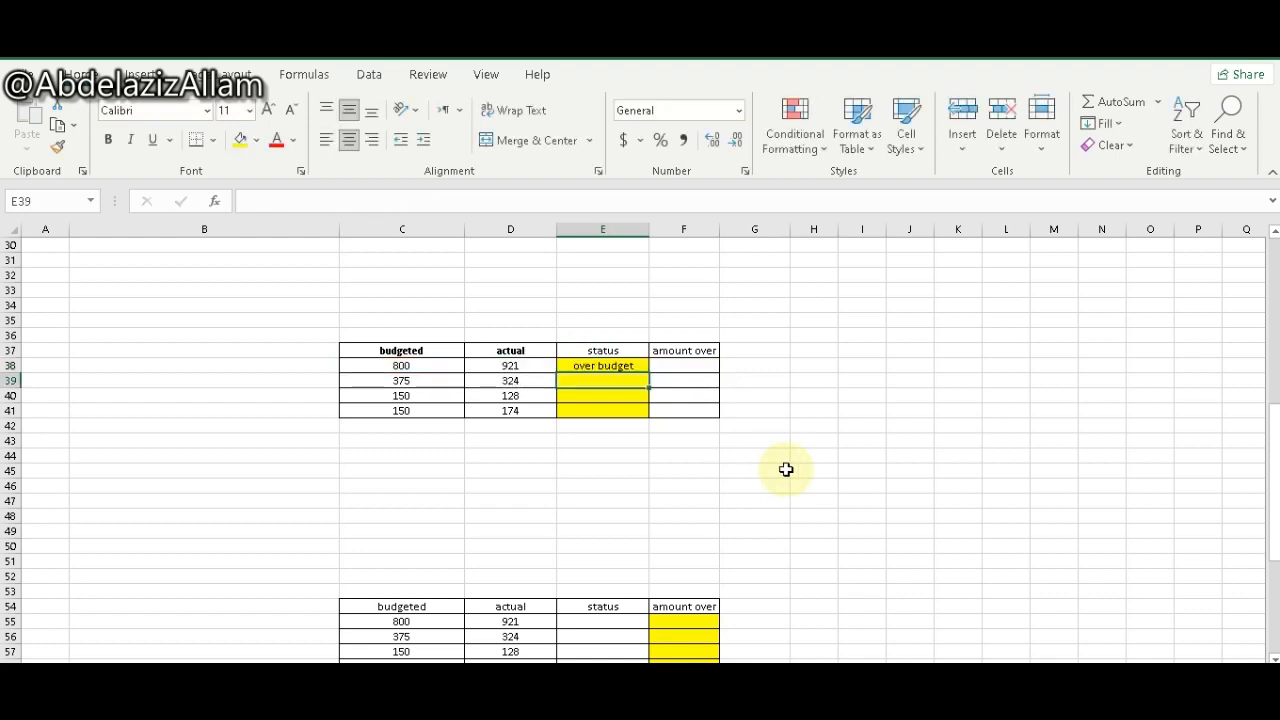
Step: Extend the references in the E38 formula to whole ranges, making it =IF(D38:D41>C38:C41,"over budget","ok")
{"action": "left_click", "coordinate": [600, 366]}
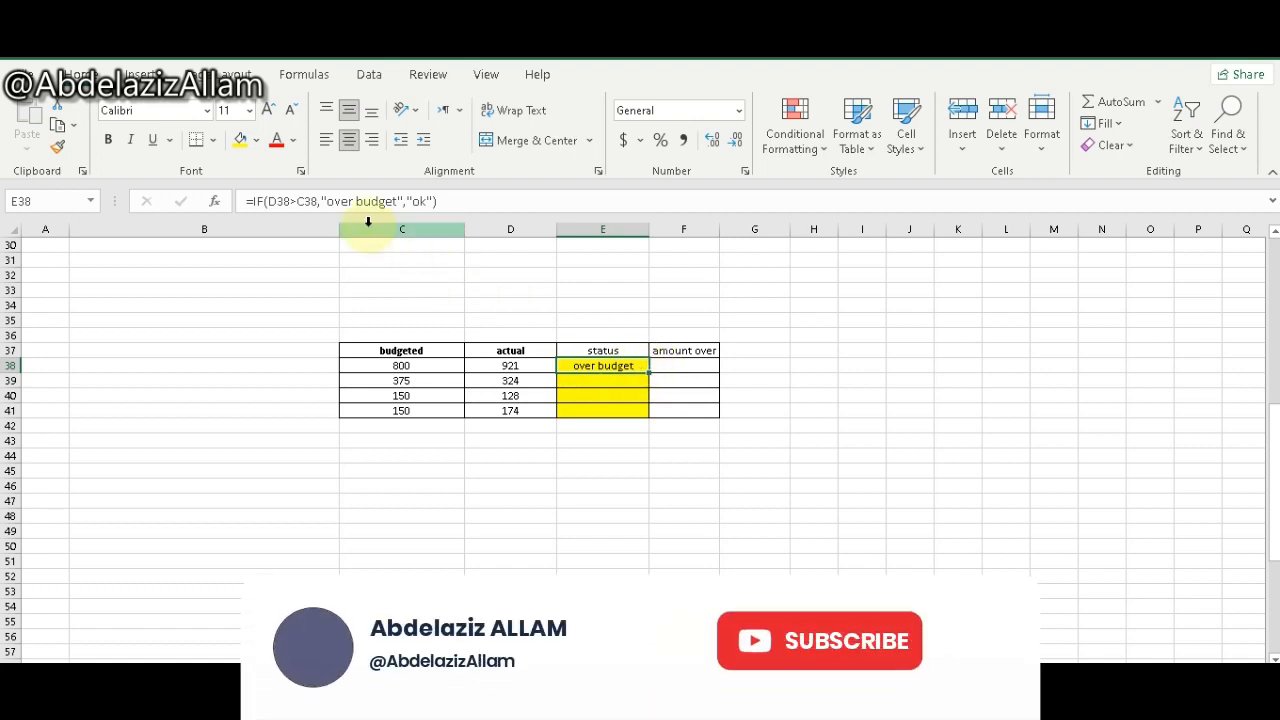
{"action": "left_click", "coordinate": [313, 200]}
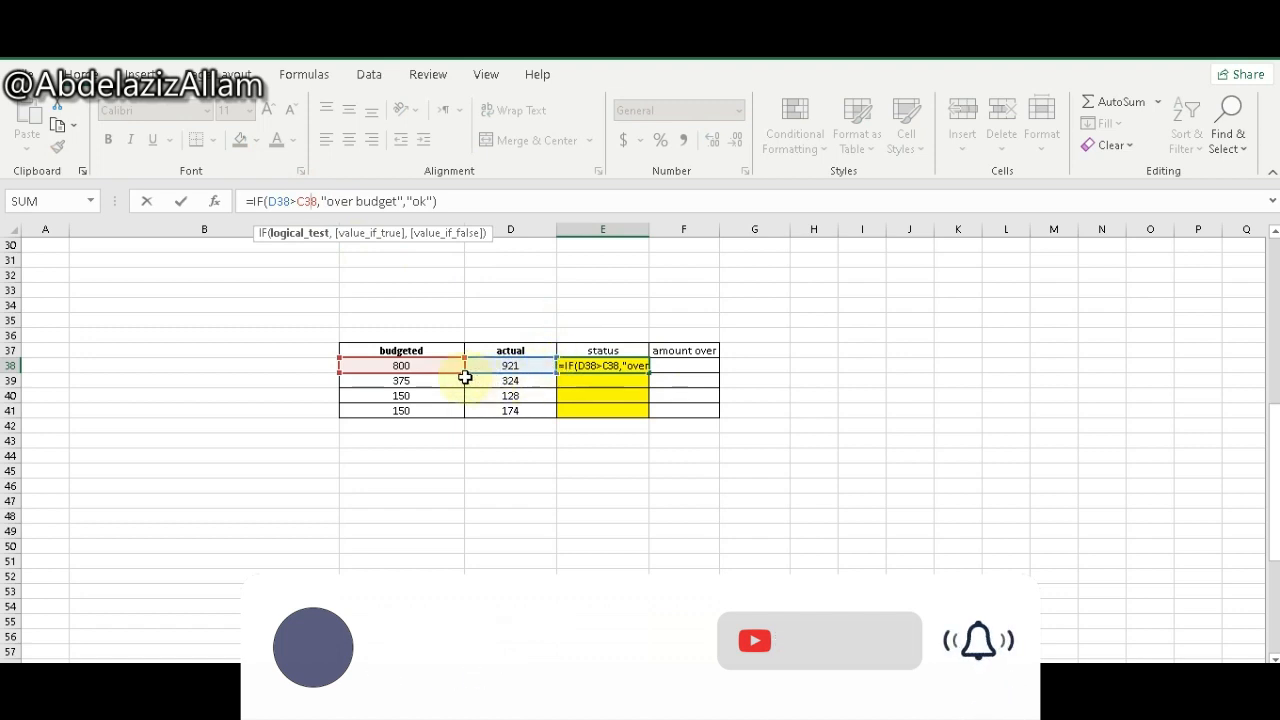
{"action": "left_click_drag", "start_coordinate": [464, 370], "coordinate": [457, 409]}
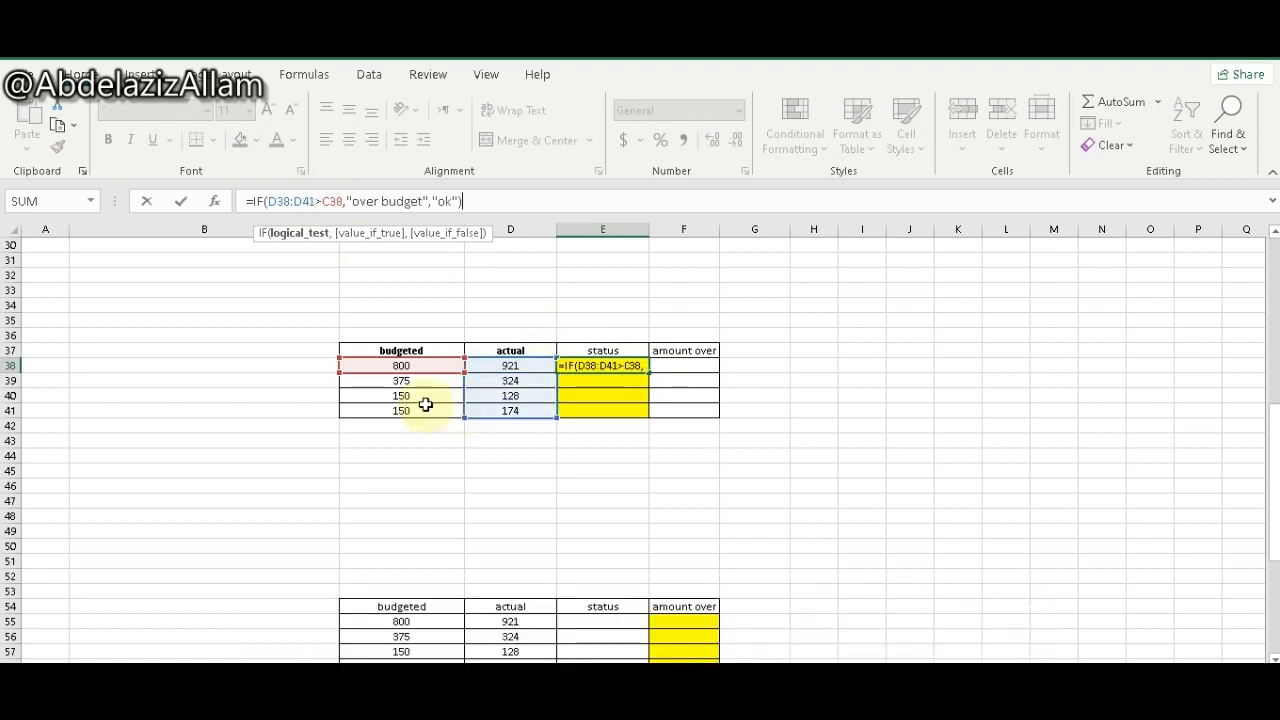
{"action": "left_click_drag", "start_coordinate": [338, 367], "coordinate": [344, 418]}
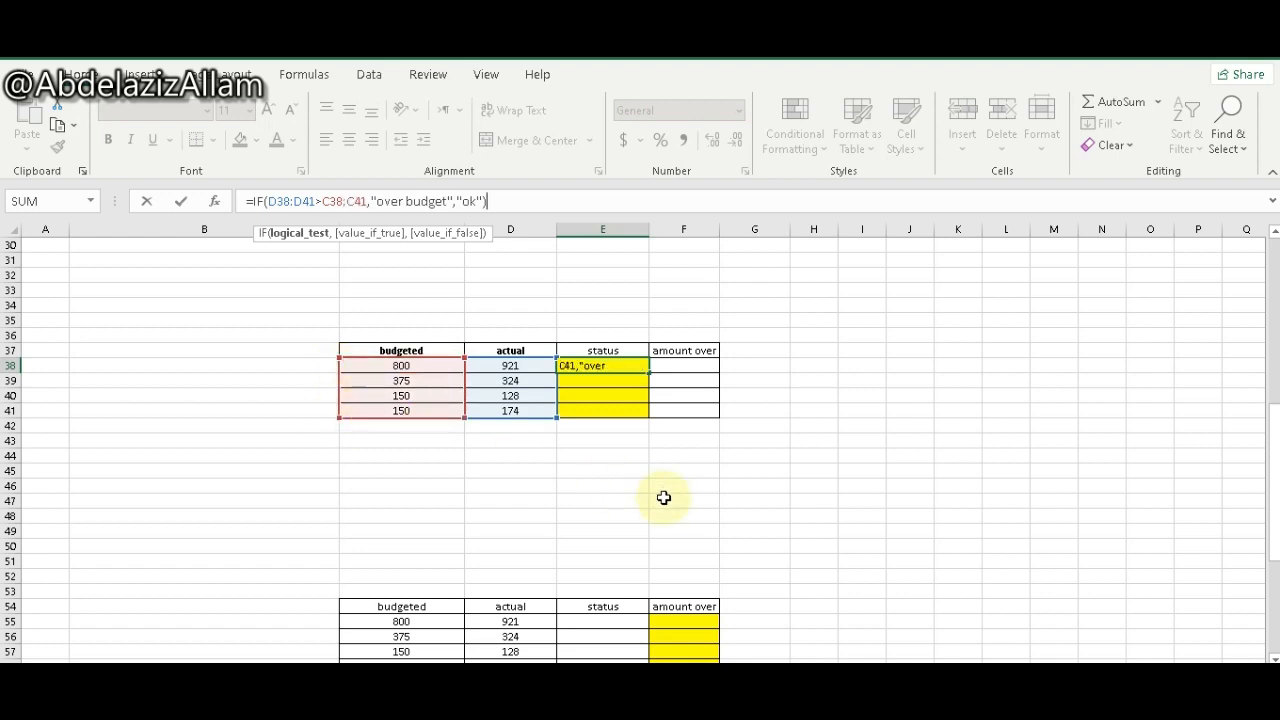
{"action": "key", "text": "Return"}
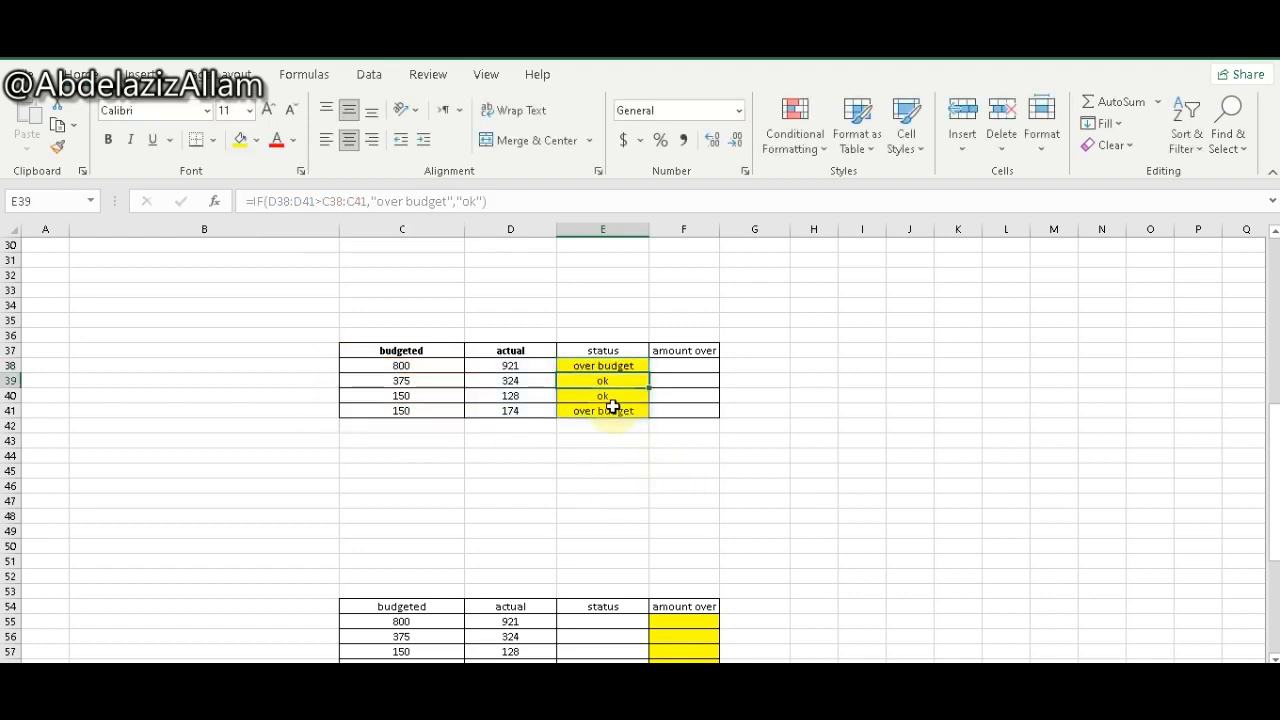
Step: Check the status results in E38 and E39, and undo the range-reference version of the formula
{"action": "left_click", "coordinate": [605, 367]}
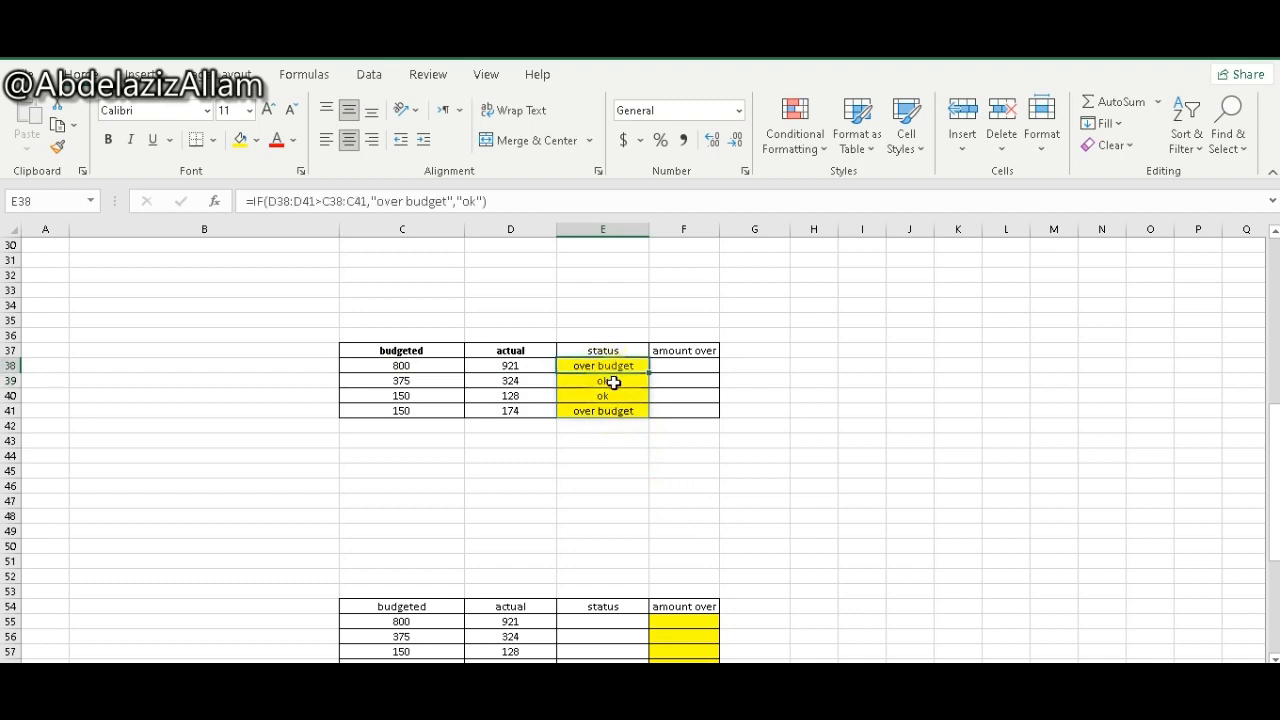
{"action": "left_click", "coordinate": [613, 382]}
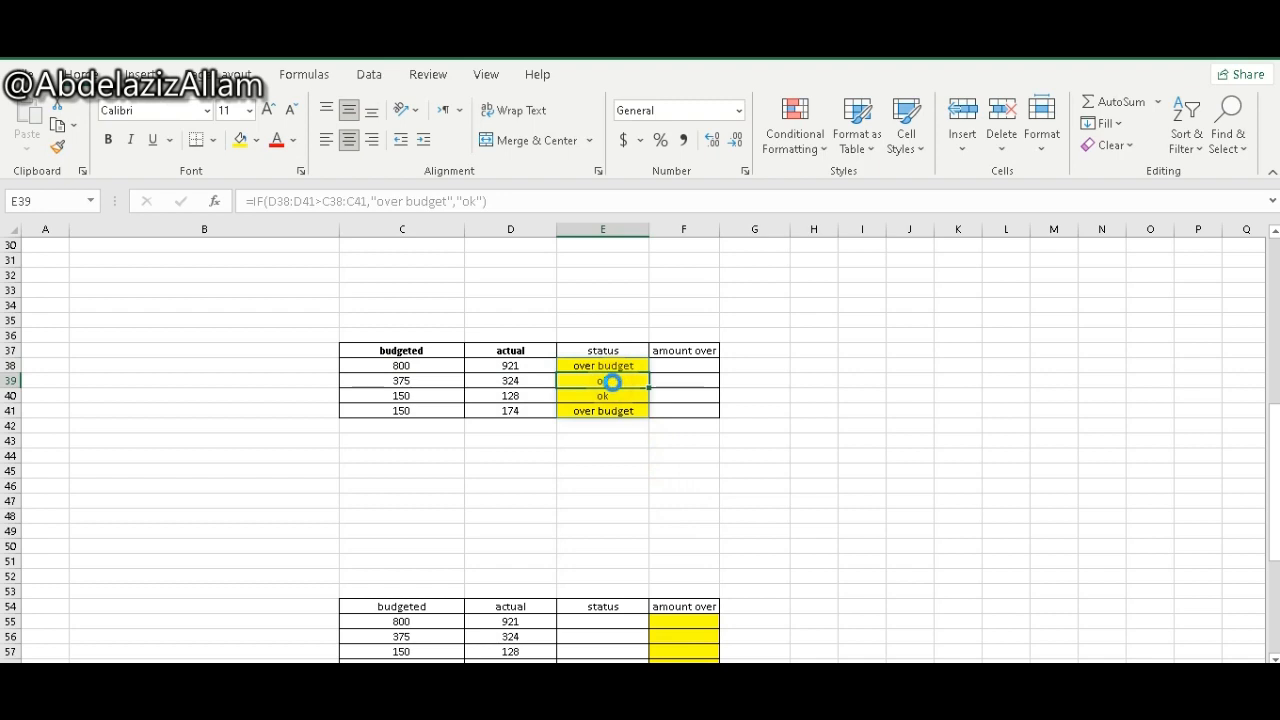
{"action": "key", "text": "ctrl+z"}
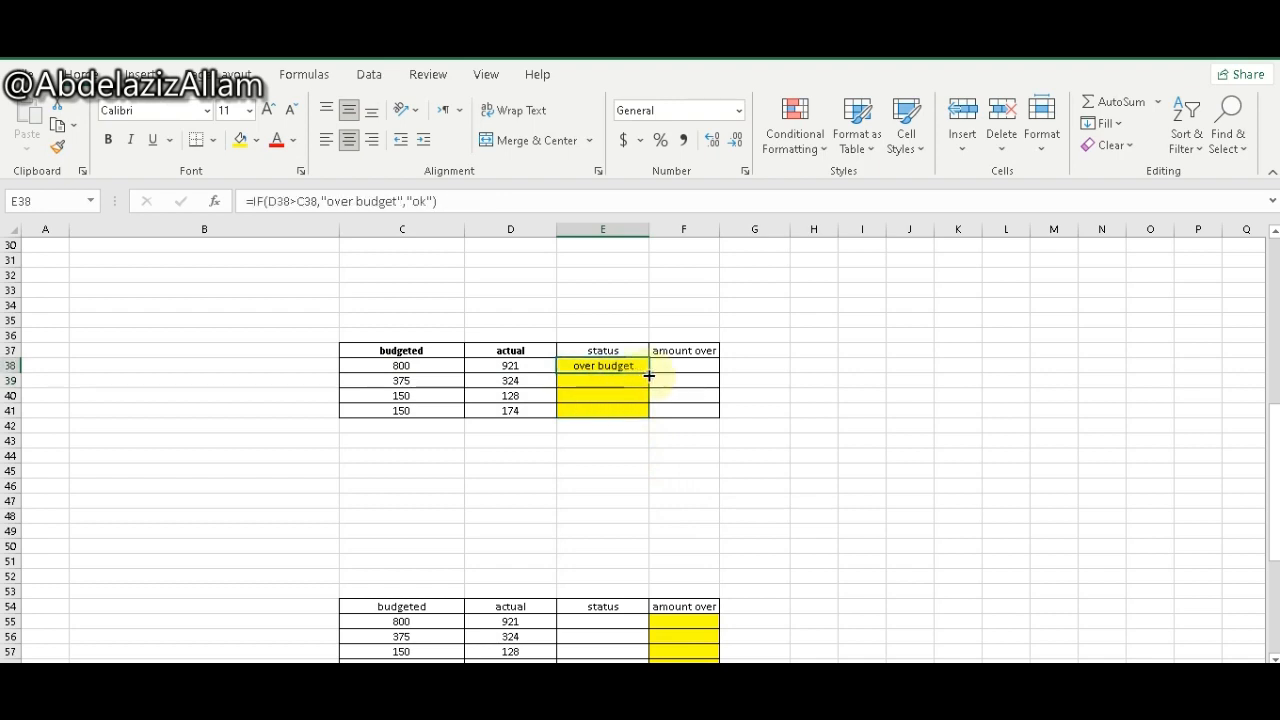
Step: Fill the status formula from E38 down through E41, checking its D38 reference along the way
{"action": "left_click_drag", "start_coordinate": [649, 375], "coordinate": [645, 390]}
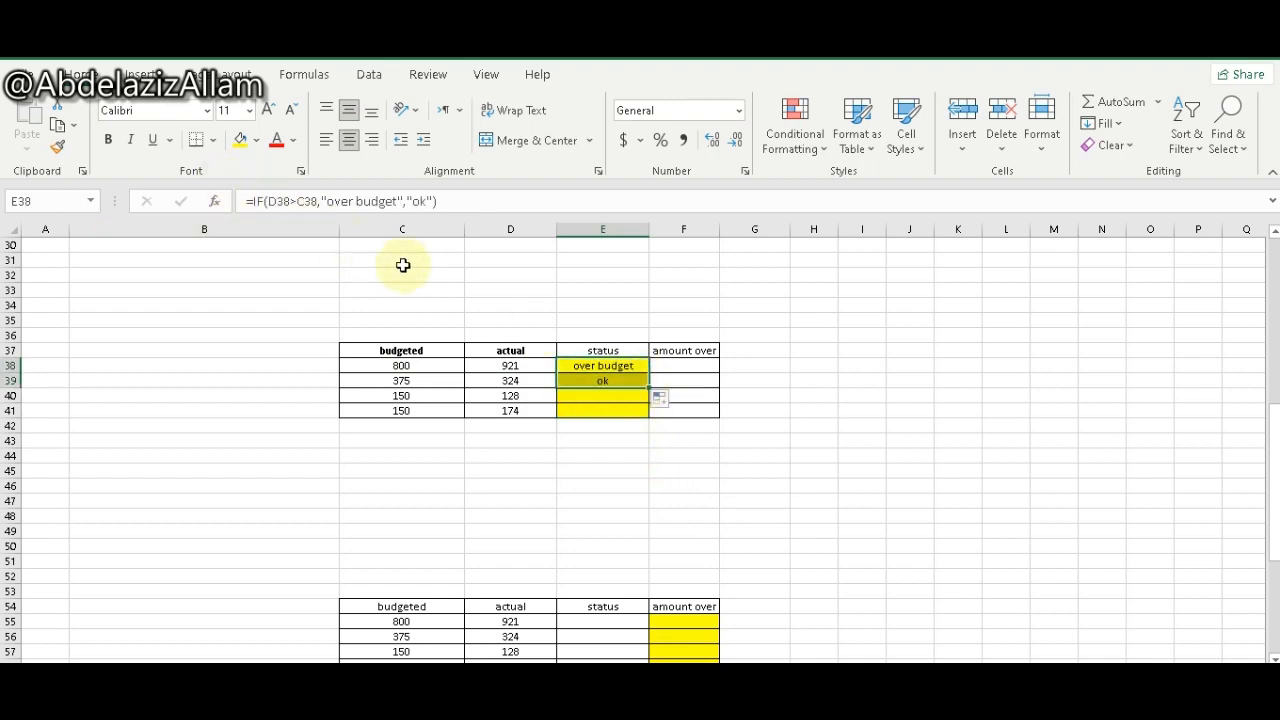
{"action": "left_click", "coordinate": [301, 201]}
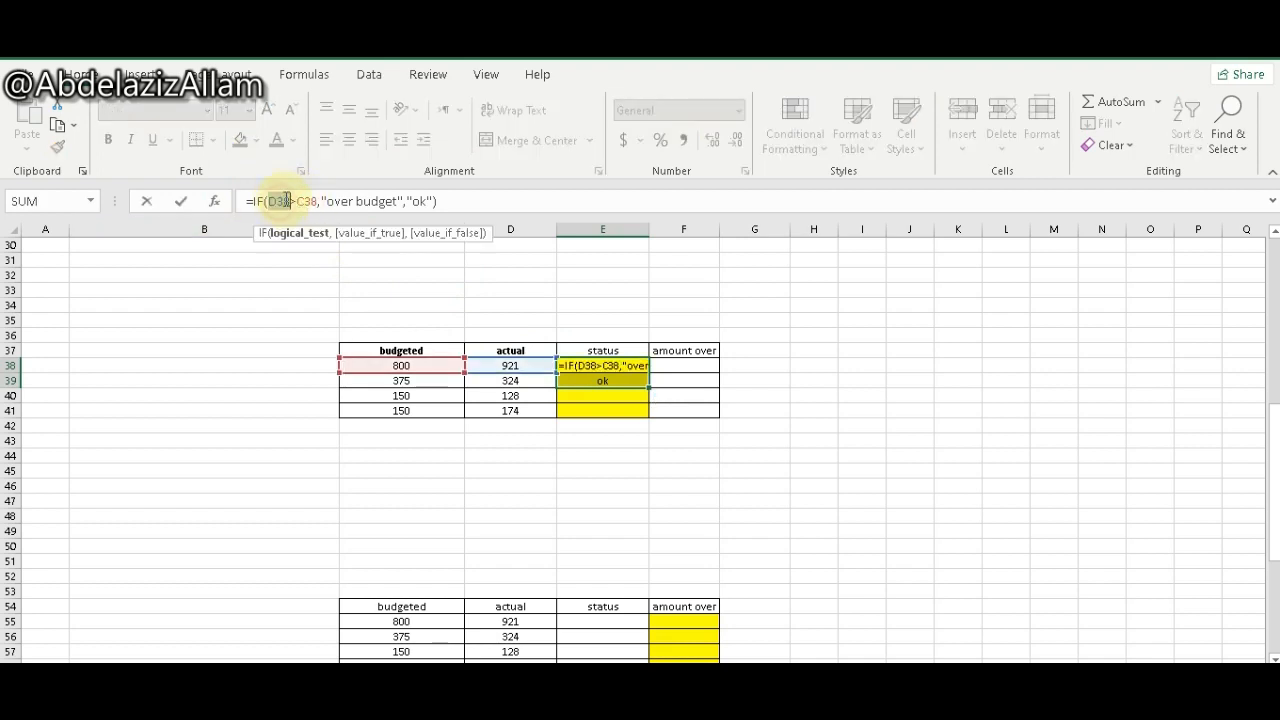
{"action": "key", "text": "Escape"}
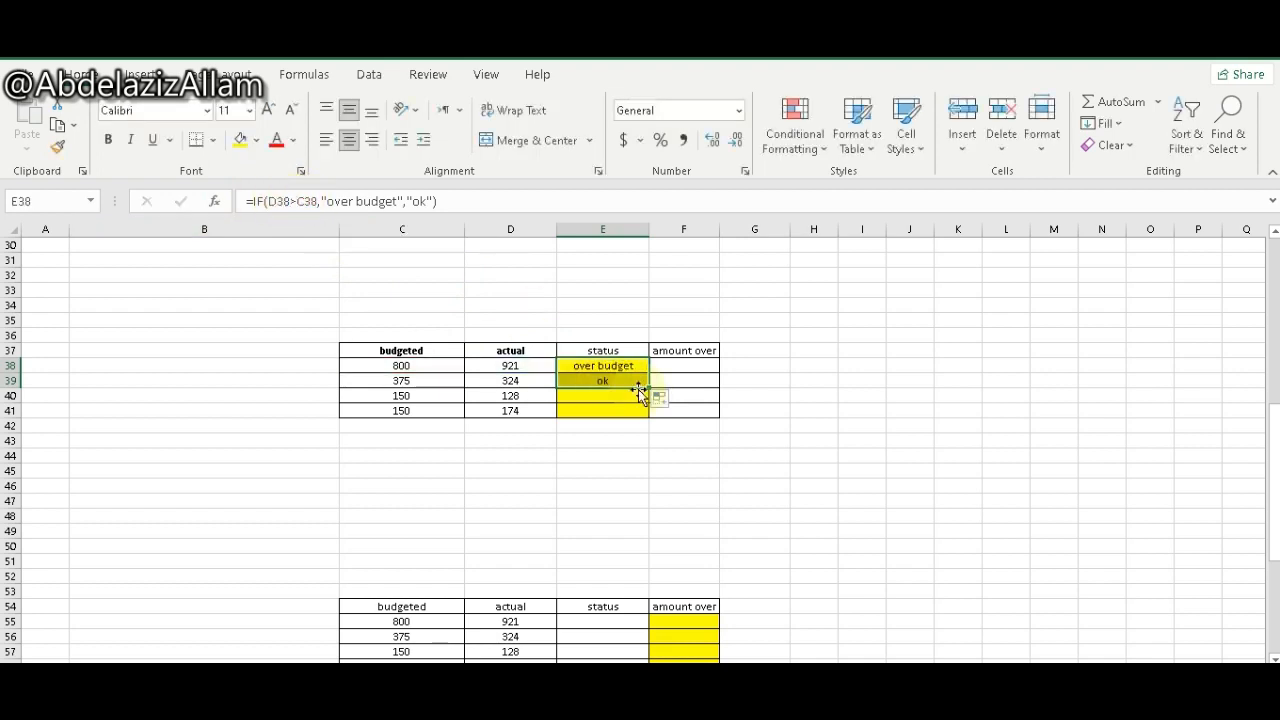
{"action": "left_click_drag", "start_coordinate": [648, 388], "coordinate": [651, 420]}
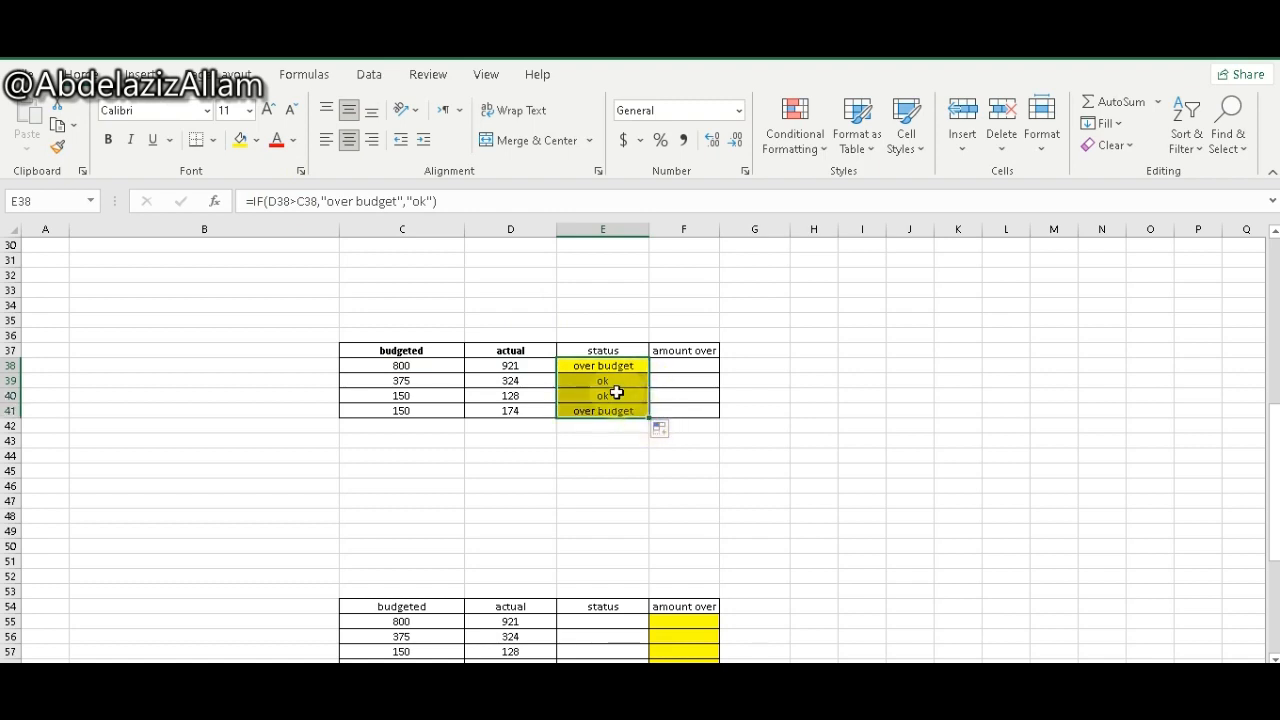
Step: Change the status formula in E38 to compare whole ranges, making it =IF(D38:D41>C38:C41,"over budget","ok")
{"action": "left_click", "coordinate": [597, 364]}
{"action": "double_click", "coordinate": [597, 364]}
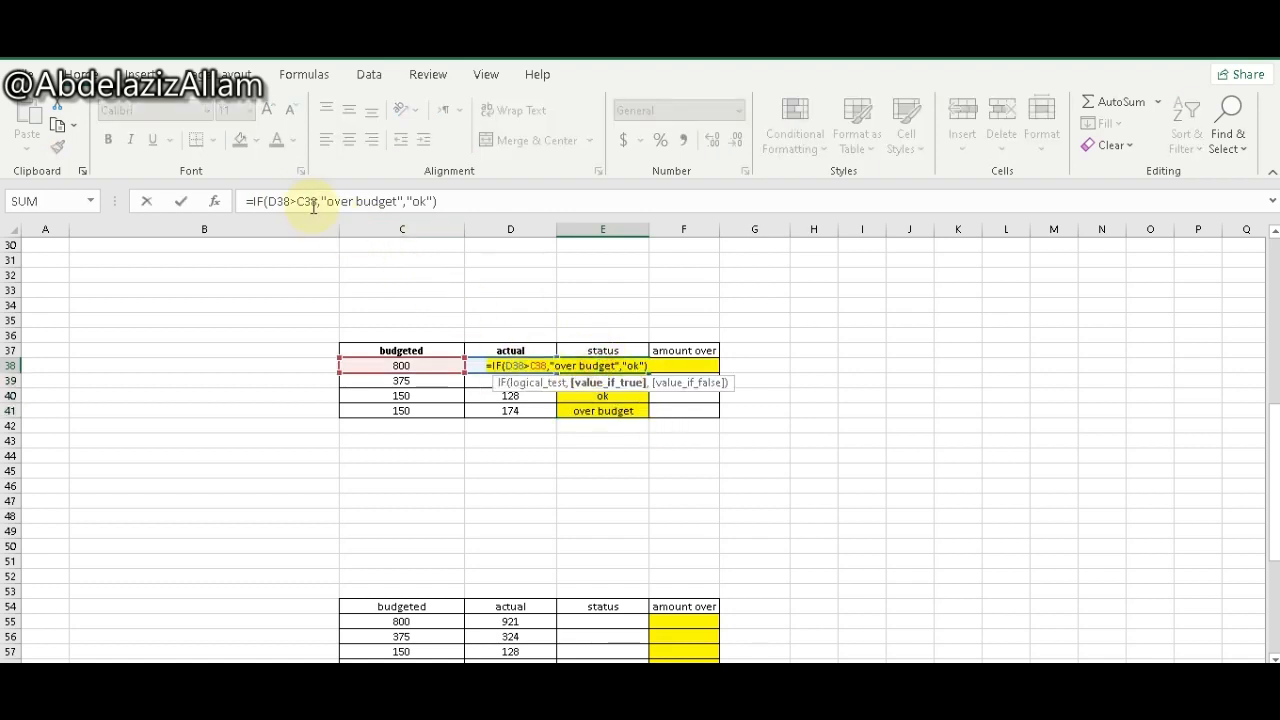
{"action": "double_click", "coordinate": [280, 200]}
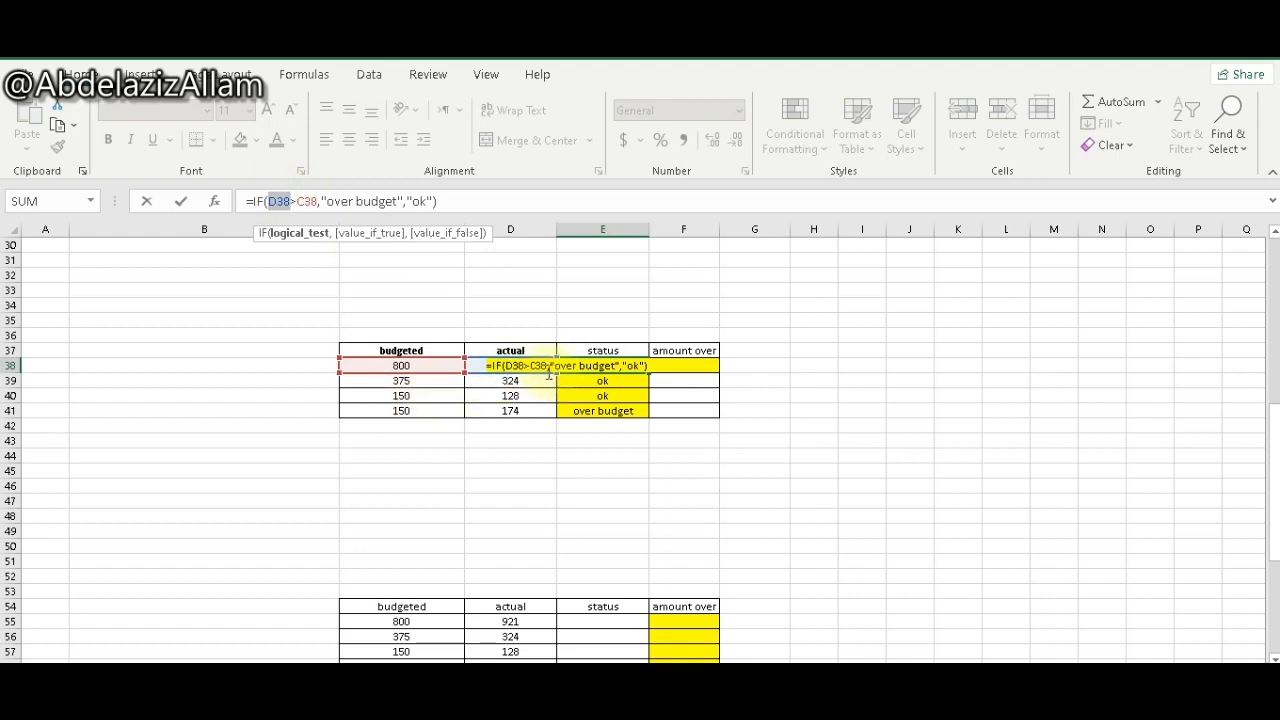
{"action": "left_click_drag", "start_coordinate": [510, 366], "coordinate": [510, 411]}
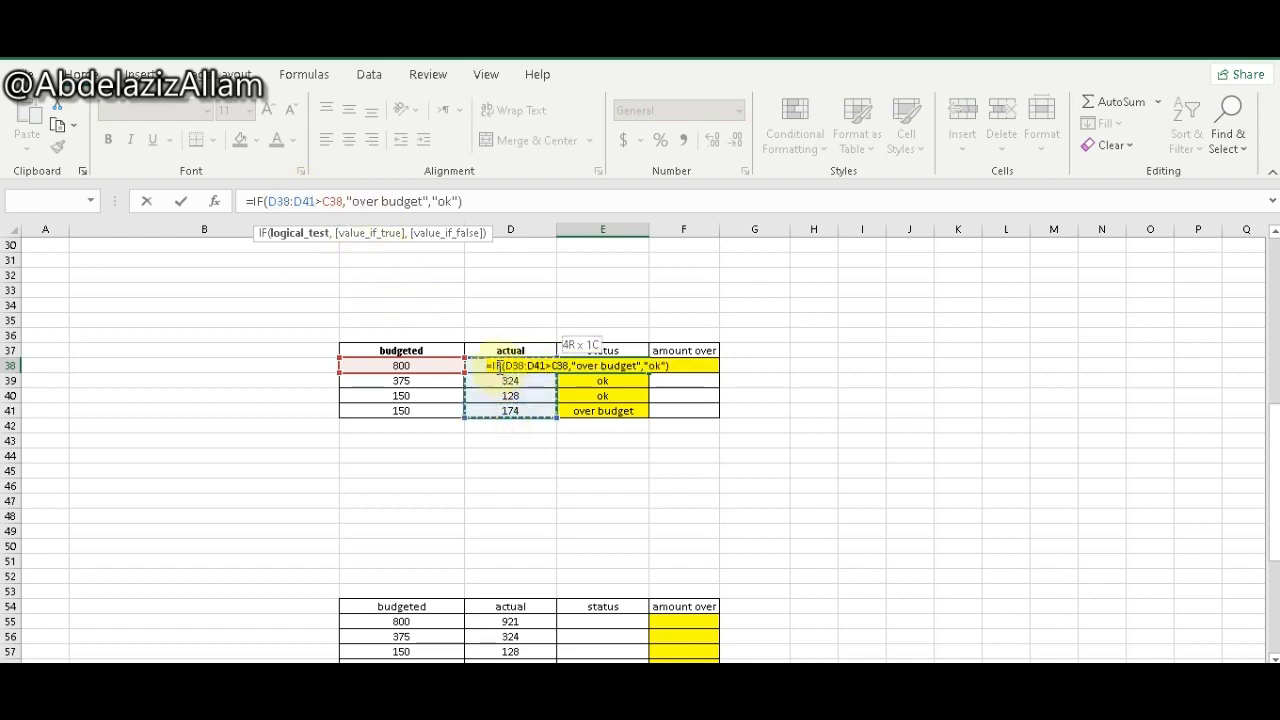
{"action": "left_click_drag", "start_coordinate": [403, 407], "coordinate": [406, 363]}
{"action": "double_click", "coordinate": [301, 205]}
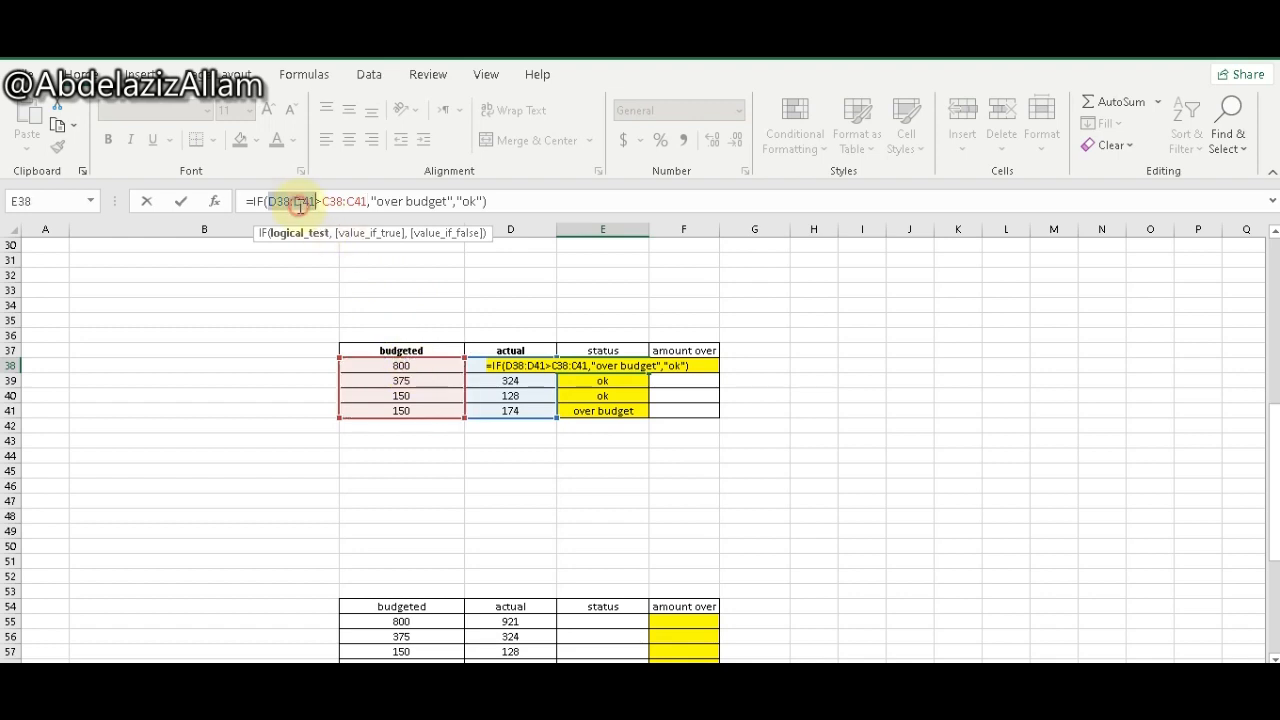
{"action": "left_click", "coordinate": [180, 202]}
Step: Clear the individually filled status formulas in E39:E41 so the range formula in E38 can spill down
{"action": "left_click_drag", "start_coordinate": [613, 384], "coordinate": [640, 411]}
{"action": "key", "text": "Delete"}
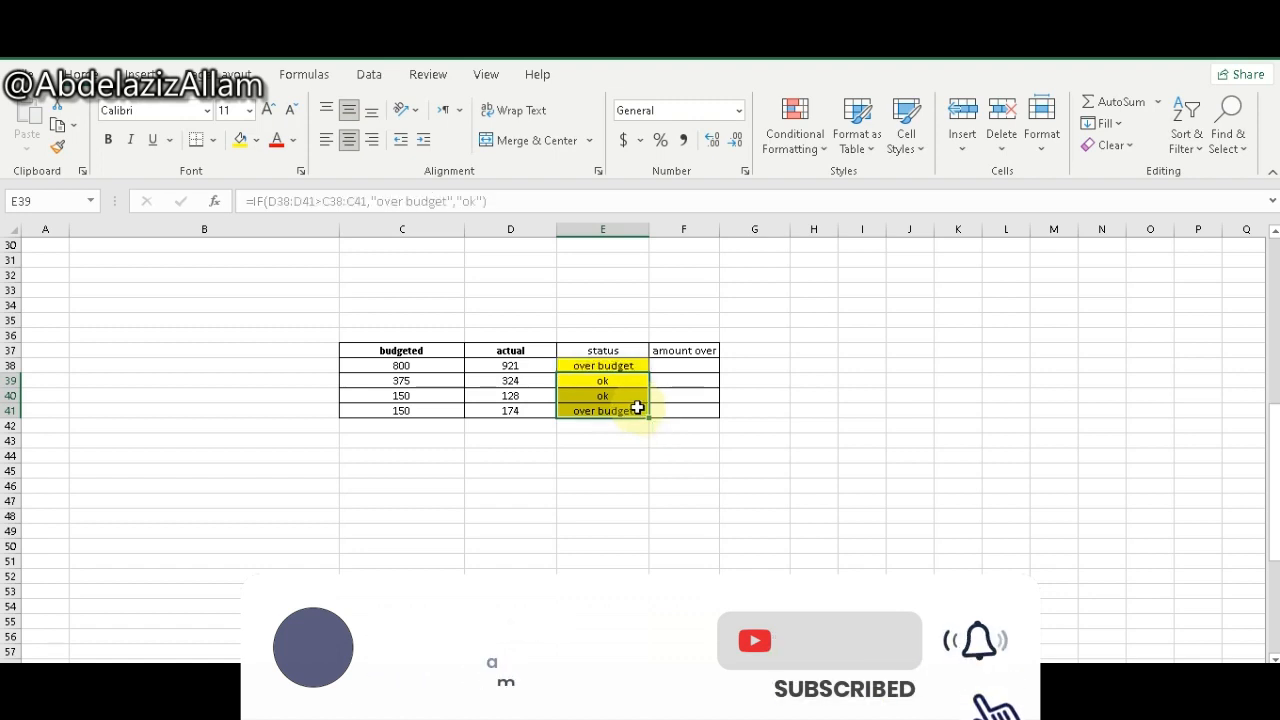
{"action": "left_click", "coordinate": [626, 392]}
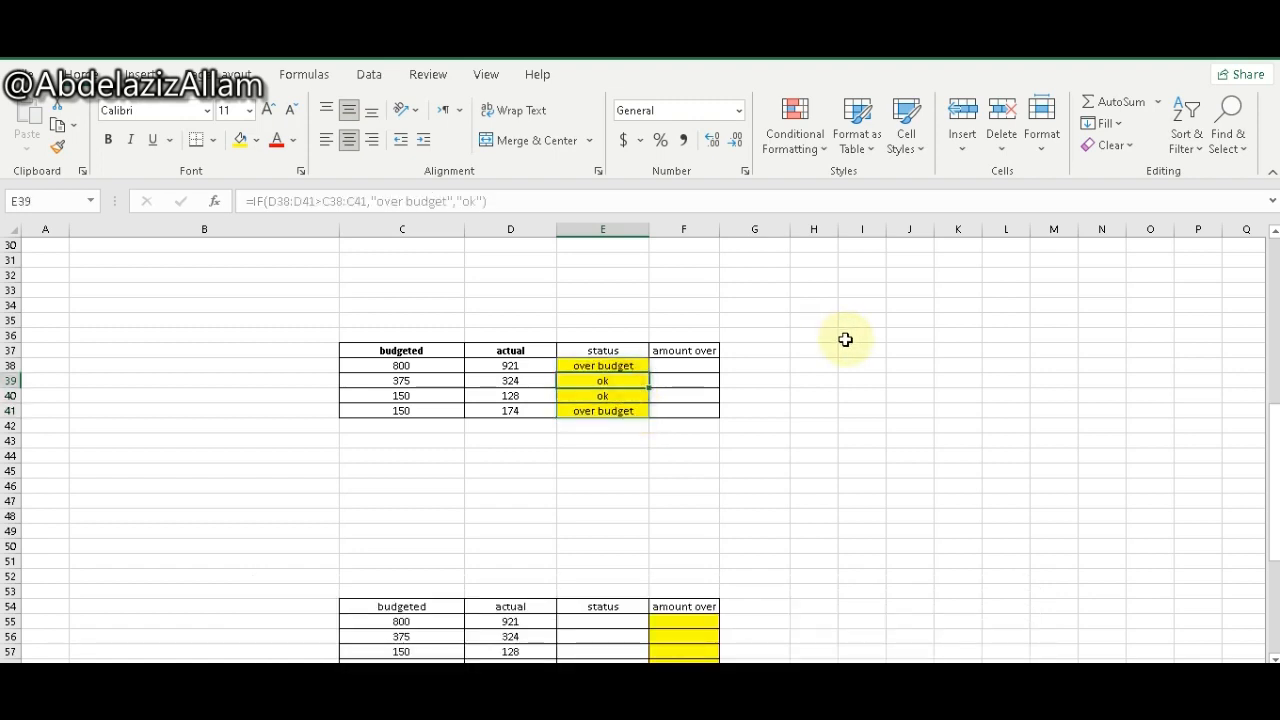
Step: Enter =FORMULATEXT(E38) in cell H38 to show the status formula beside the table
{"action": "left_click", "coordinate": [822, 364]}
{"action": "type", "text": "=fo"}
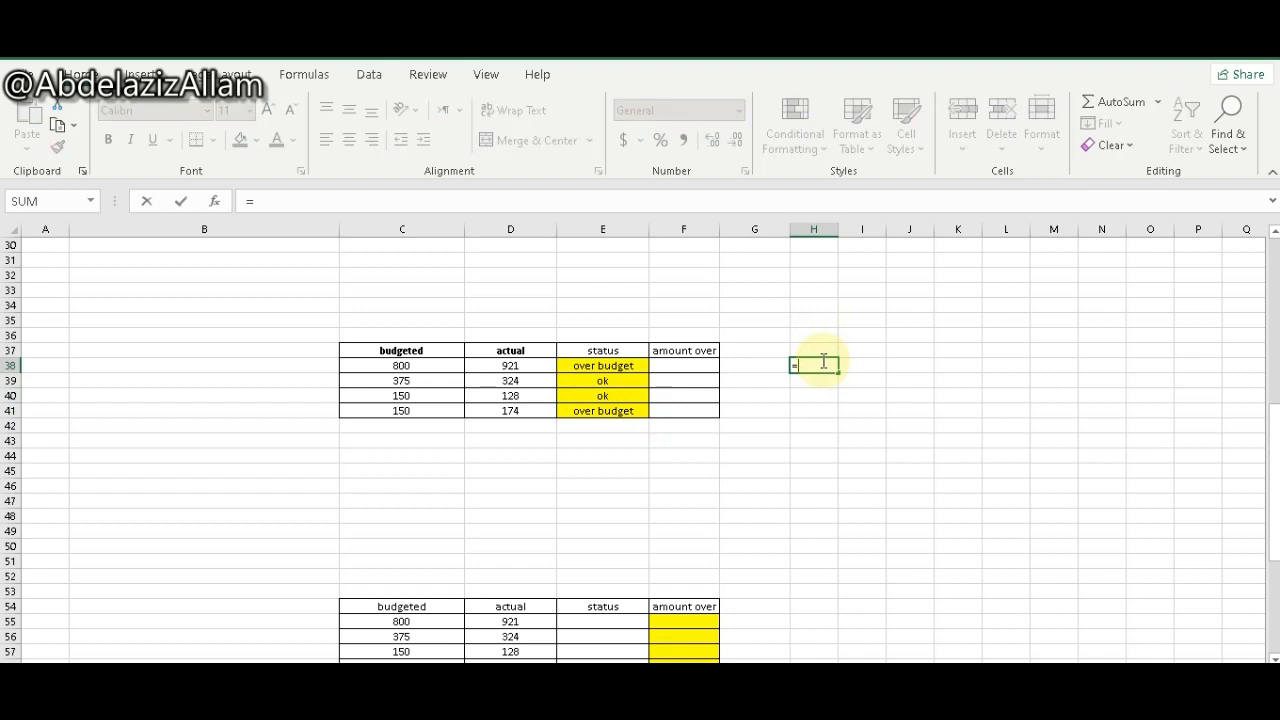
{"action": "key", "text": "Down"}
{"action": "key", "text": "Down"}
{"action": "key", "text": "Down"}
{"action": "key", "text": "Down"}
{"action": "key", "text": "Down"}
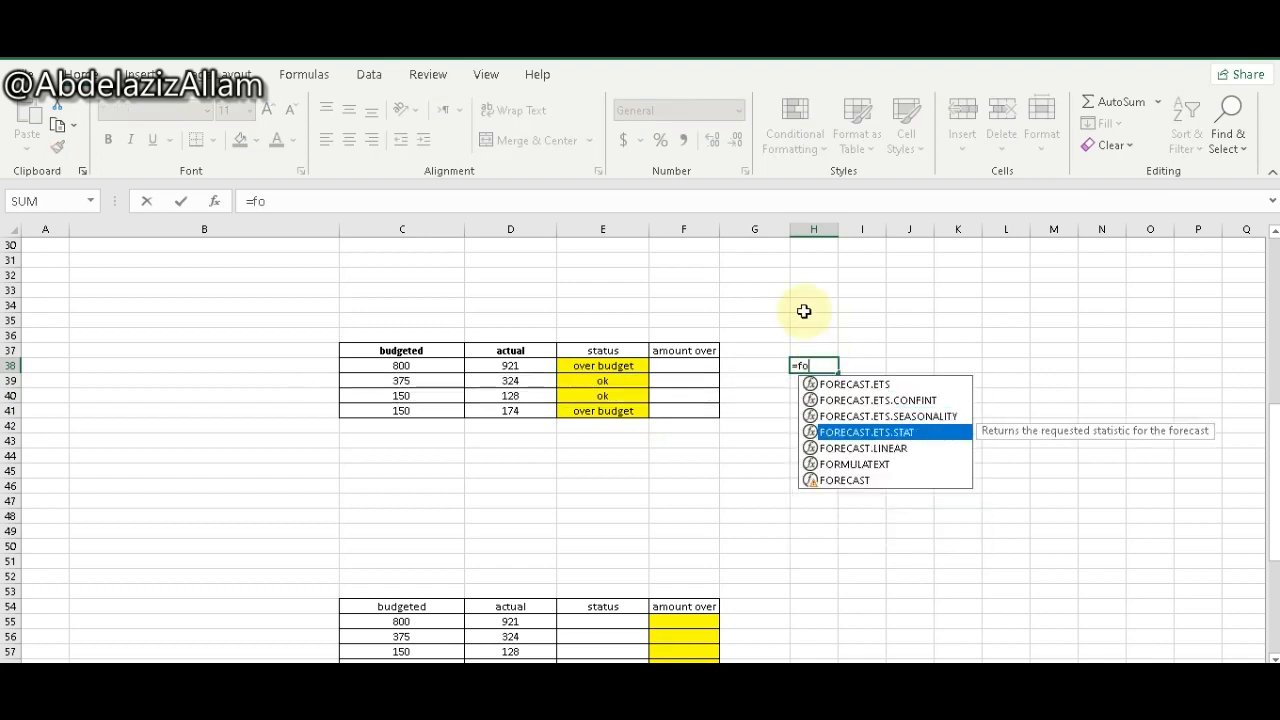
{"action": "key", "text": "Tab"}
{"action": "key", "text": "Left"}
{"action": "key", "text": "Left"}
{"action": "key", "text": "Left"}
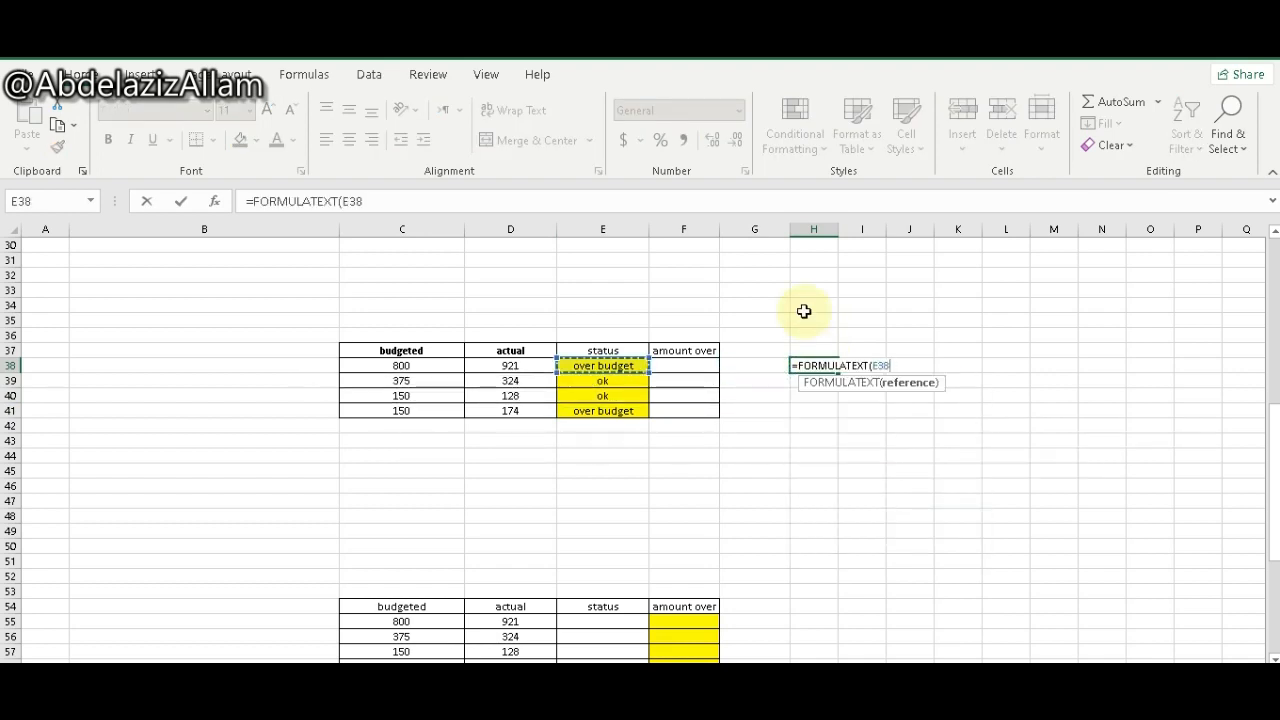
{"action": "key", "text": "Return"}
Step: Try filling the FORMULATEXT formula from H38 down to H41, and clear the copies in H39:H41
{"action": "left_click", "coordinate": [818, 365]}
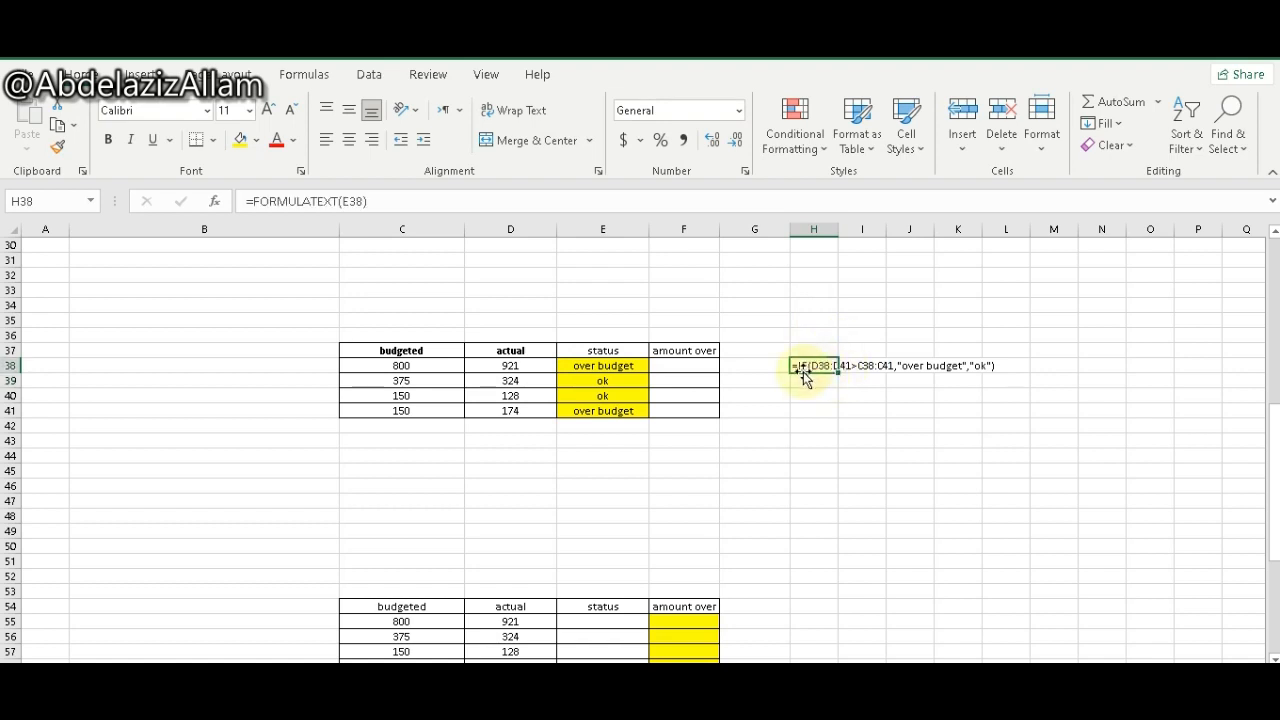
{"action": "left_click_drag", "start_coordinate": [838, 373], "coordinate": [829, 407]}
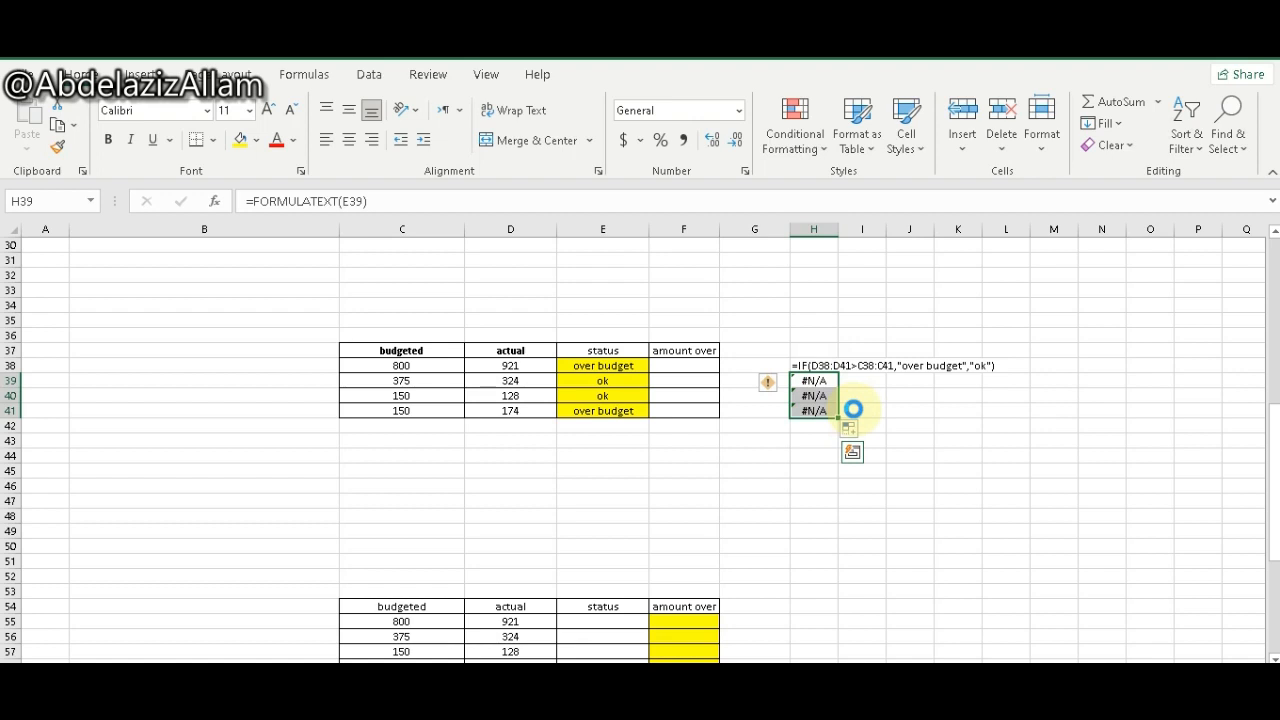
{"action": "key", "text": "Delete"}
{"action": "key", "text": "Return"}
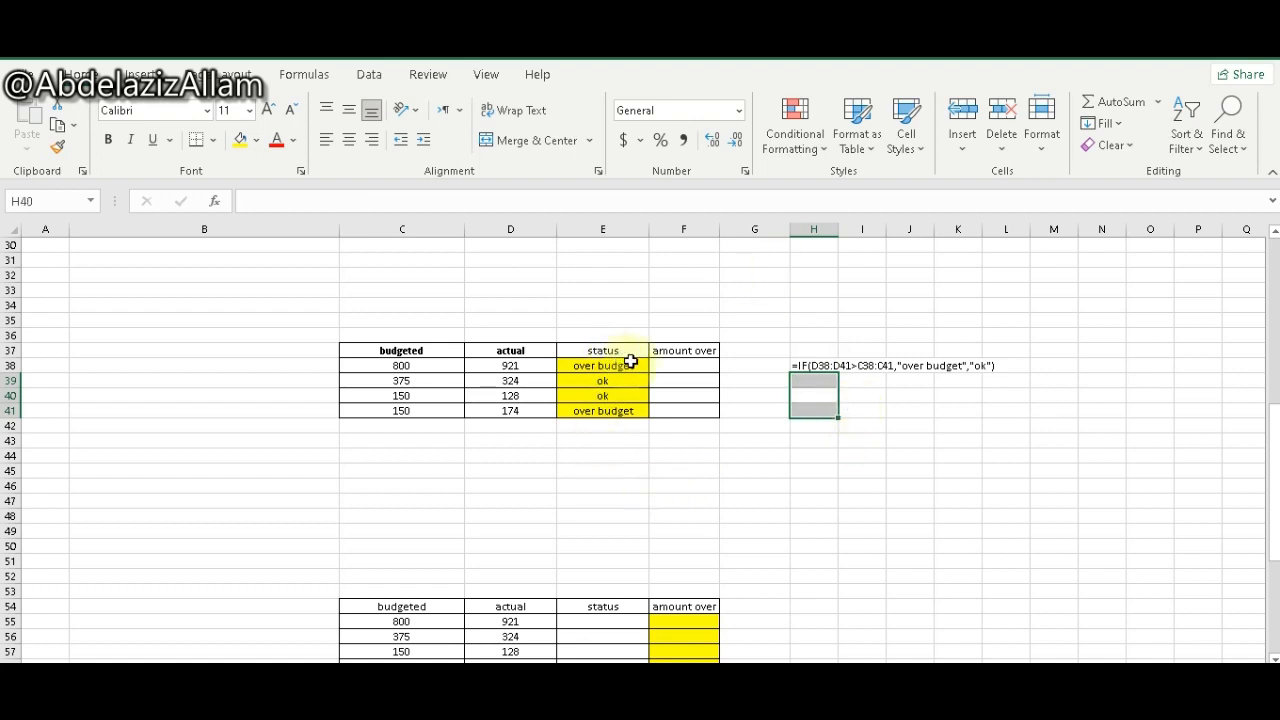
Step: Merge H38:L41 around the displayed formula, enlarge its font to 20, and align it vertically to the middle and horizontally left
{"action": "left_click_drag", "start_coordinate": [815, 366], "coordinate": [1005, 408]}
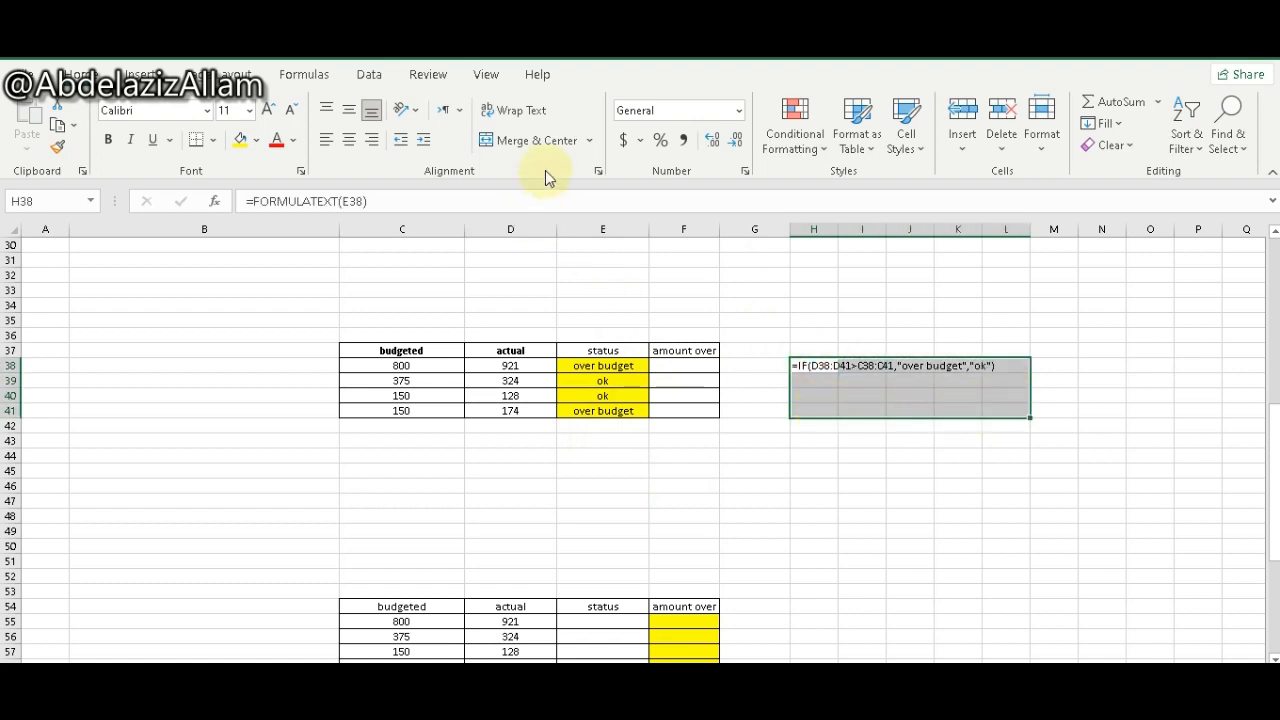
{"action": "left_click", "coordinate": [535, 140]}
{"action": "left_click", "coordinate": [350, 110]}
{"action": "left_click", "coordinate": [267, 110]}
{"action": "left_click", "coordinate": [267, 110]}
{"action": "left_click", "coordinate": [267, 110]}
{"action": "left_click", "coordinate": [267, 110]}
{"action": "left_click", "coordinate": [326, 140]}
{"action": "left_click", "coordinate": [862, 440]}
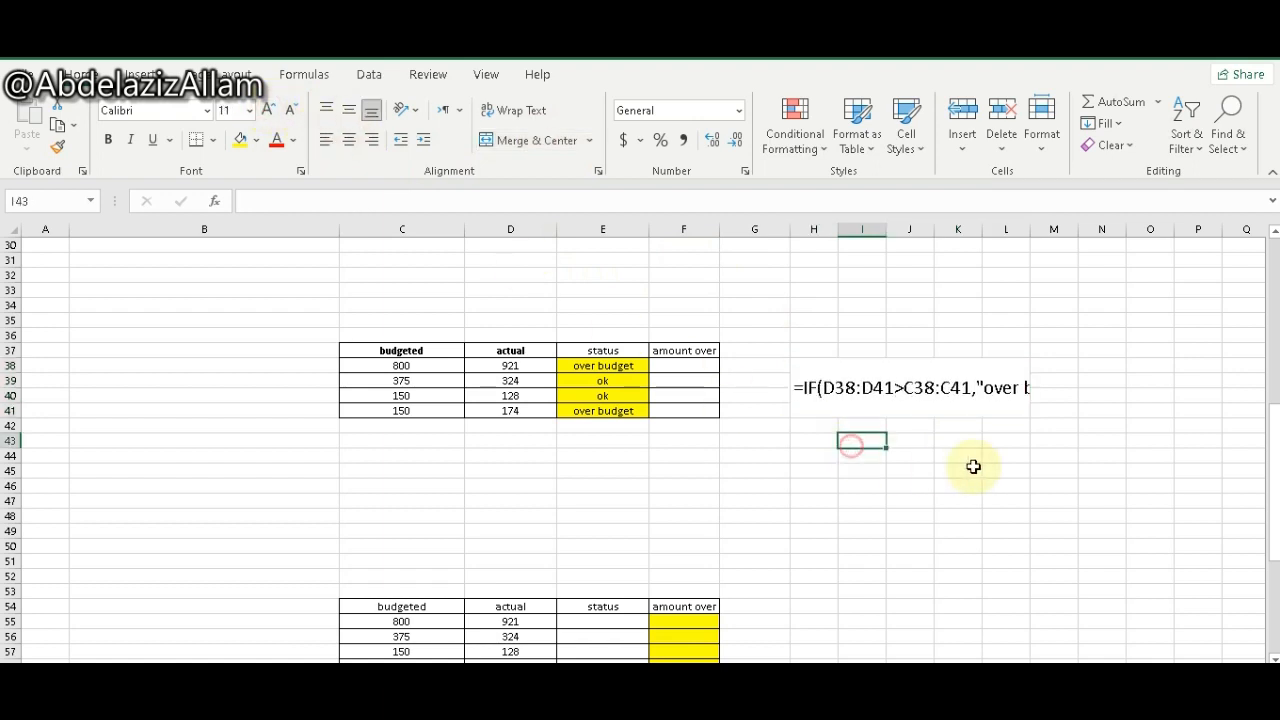
Step: Widen the merged formula display to H38:P41 and center its text
{"action": "left_click", "coordinate": [1015, 399]}
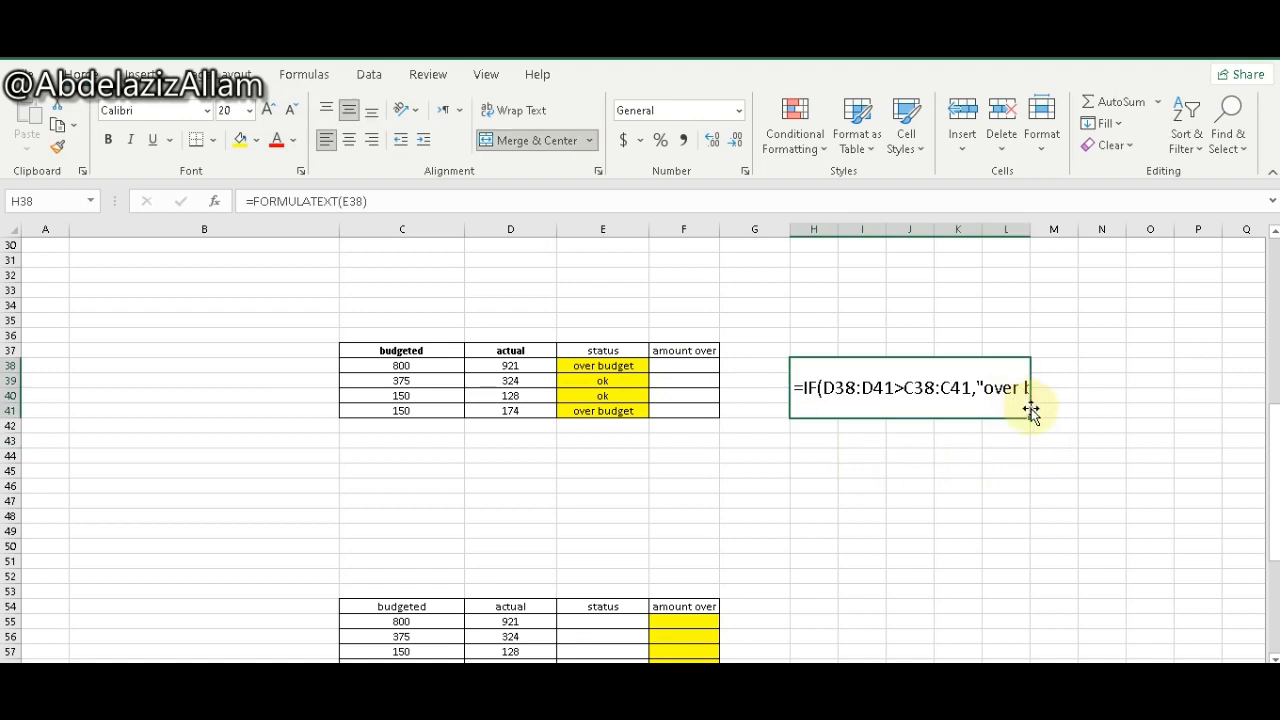
{"action": "left_click_drag", "start_coordinate": [1006, 394], "coordinate": [1218, 387]}
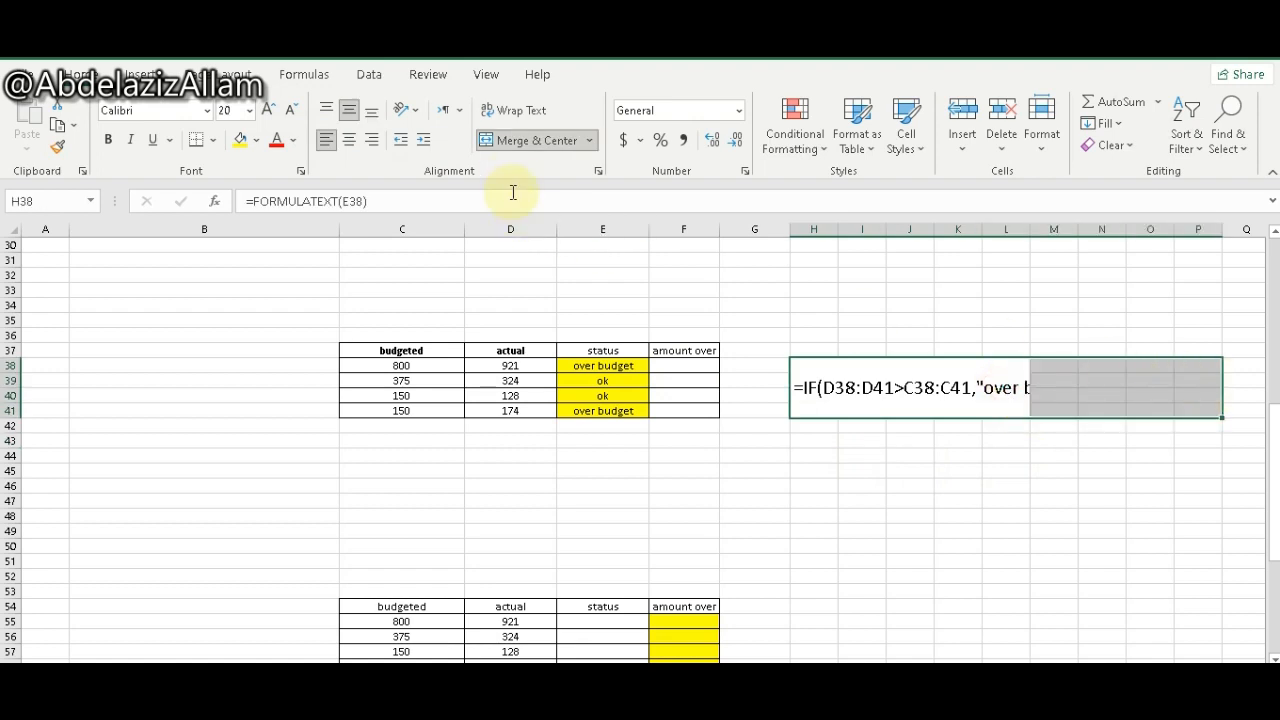
{"action": "left_click", "coordinate": [521, 142]}
{"action": "left_click", "coordinate": [521, 142]}
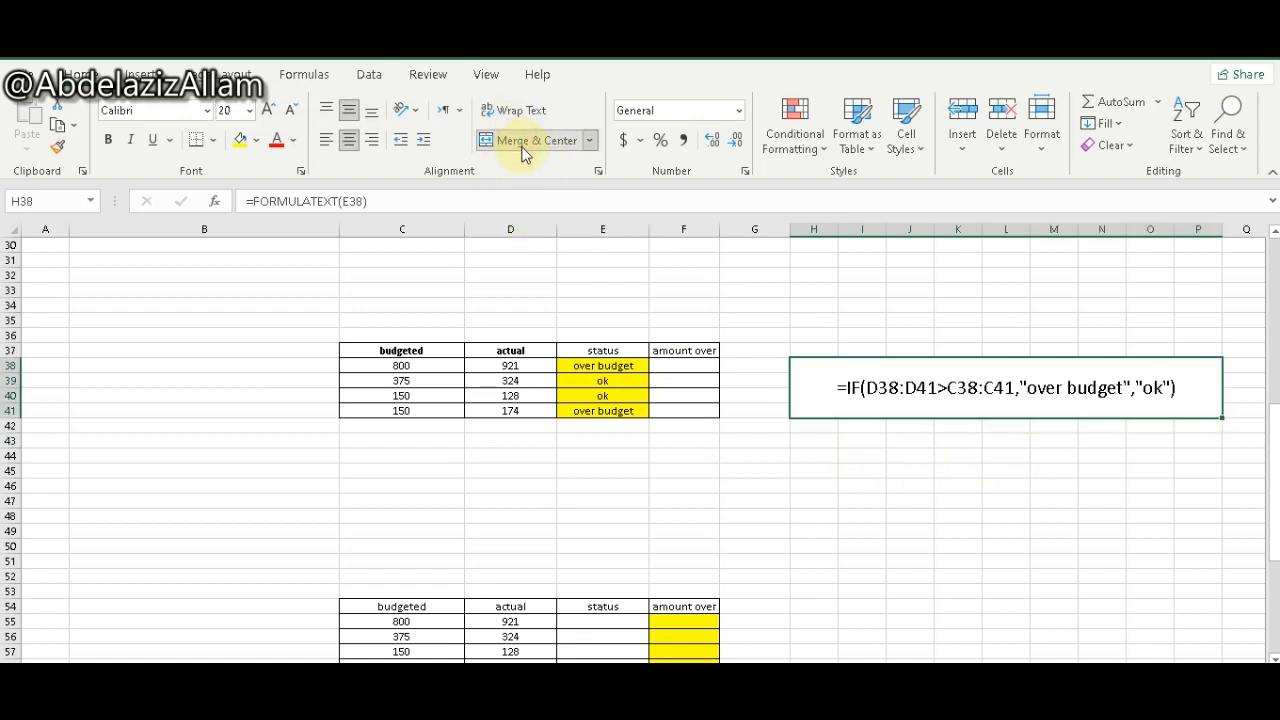
{"action": "left_click", "coordinate": [398, 381]}
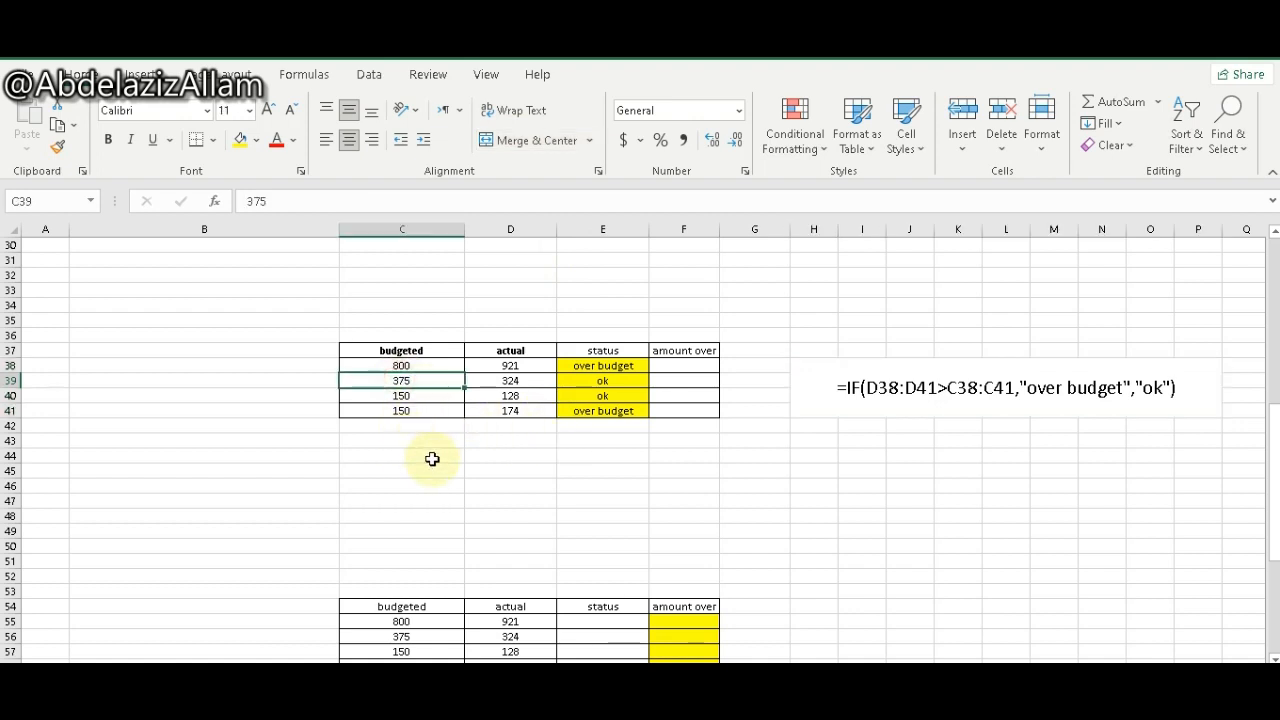
{"action": "left_click", "coordinate": [440, 456]}
Step: Copy the status results E38:E41 into the status column of the second budget table, starting at E55
{"action": "scroll", "coordinate": [470, 460], "scroll_direction": "down", "scroll_amount": 2}
{"action": "scroll", "coordinate": [474, 464], "scroll_direction": "down", "scroll_amount": 1}
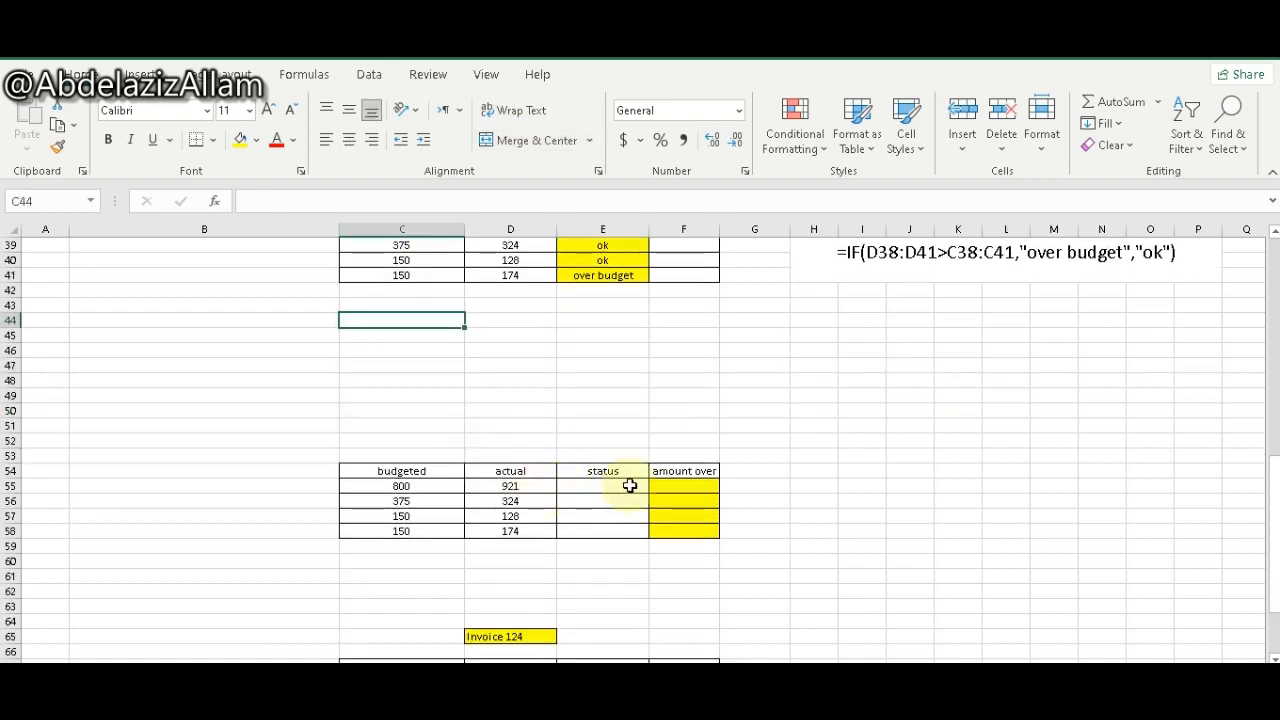
{"action": "scroll", "coordinate": [606, 340], "scroll_direction": "up", "scroll_amount": 1}
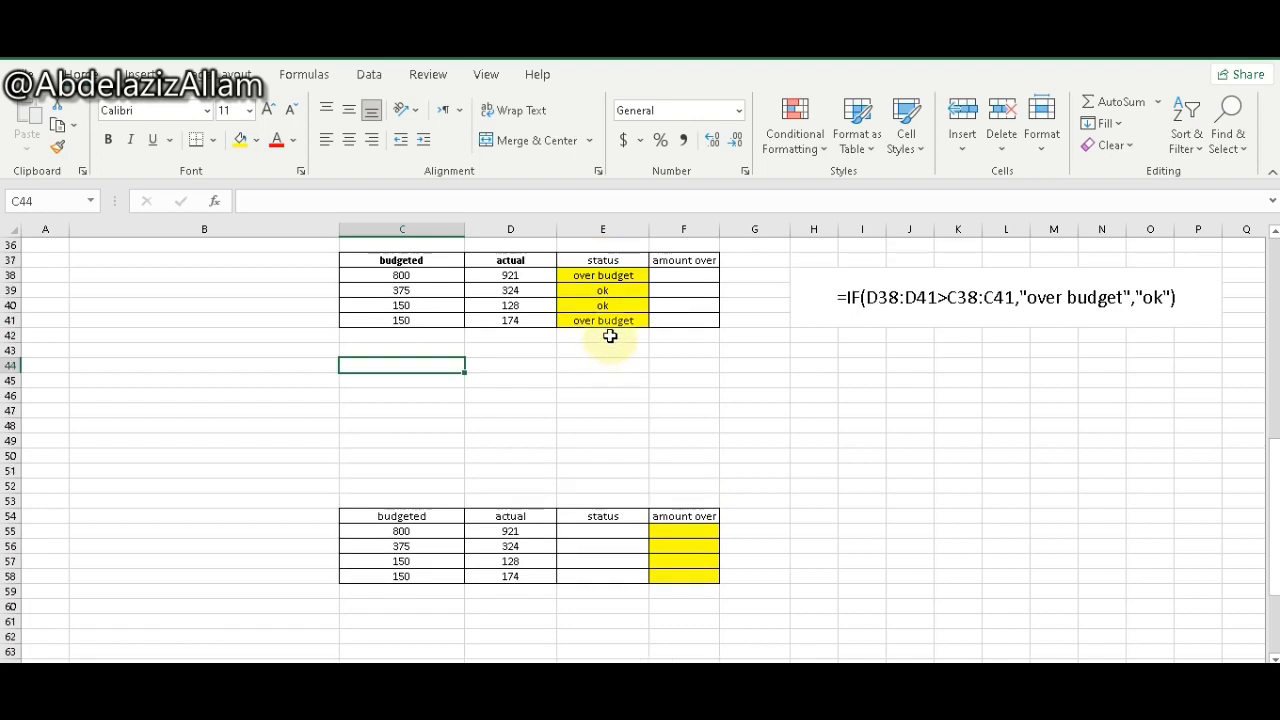
{"action": "left_click_drag", "start_coordinate": [606, 276], "coordinate": [606, 320]}
{"action": "key", "text": "ctrl+c"}
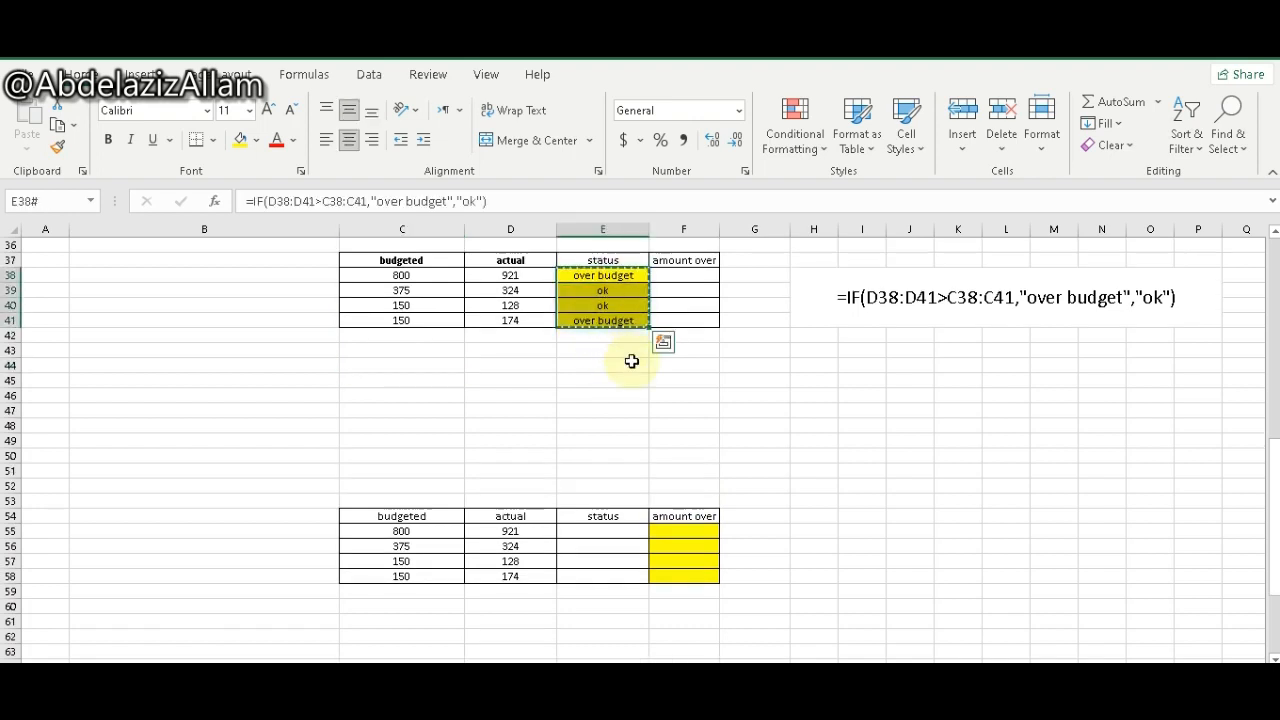
{"action": "left_click", "coordinate": [610, 527]}
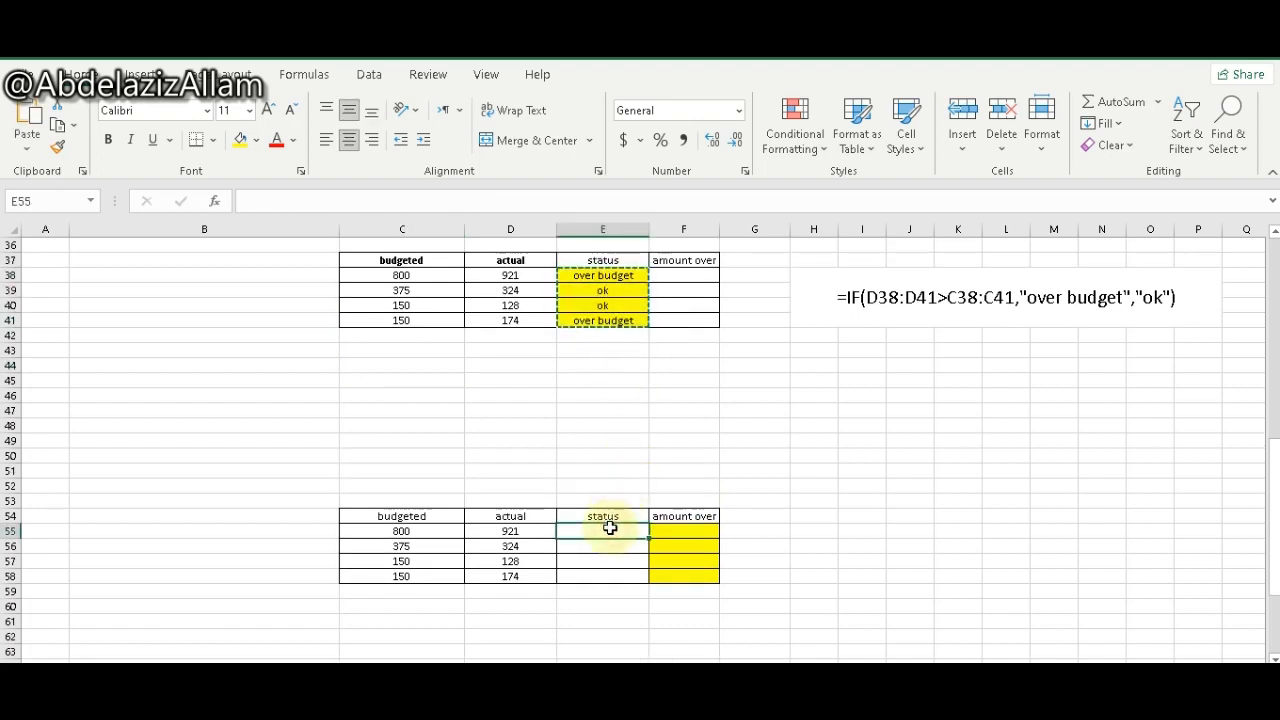
{"action": "key", "text": "ctrl+v"}
Step: Begin an IF formula in amount-over cell F55 with D55>C55 as its logical test
{"action": "left_click", "coordinate": [678, 528]}
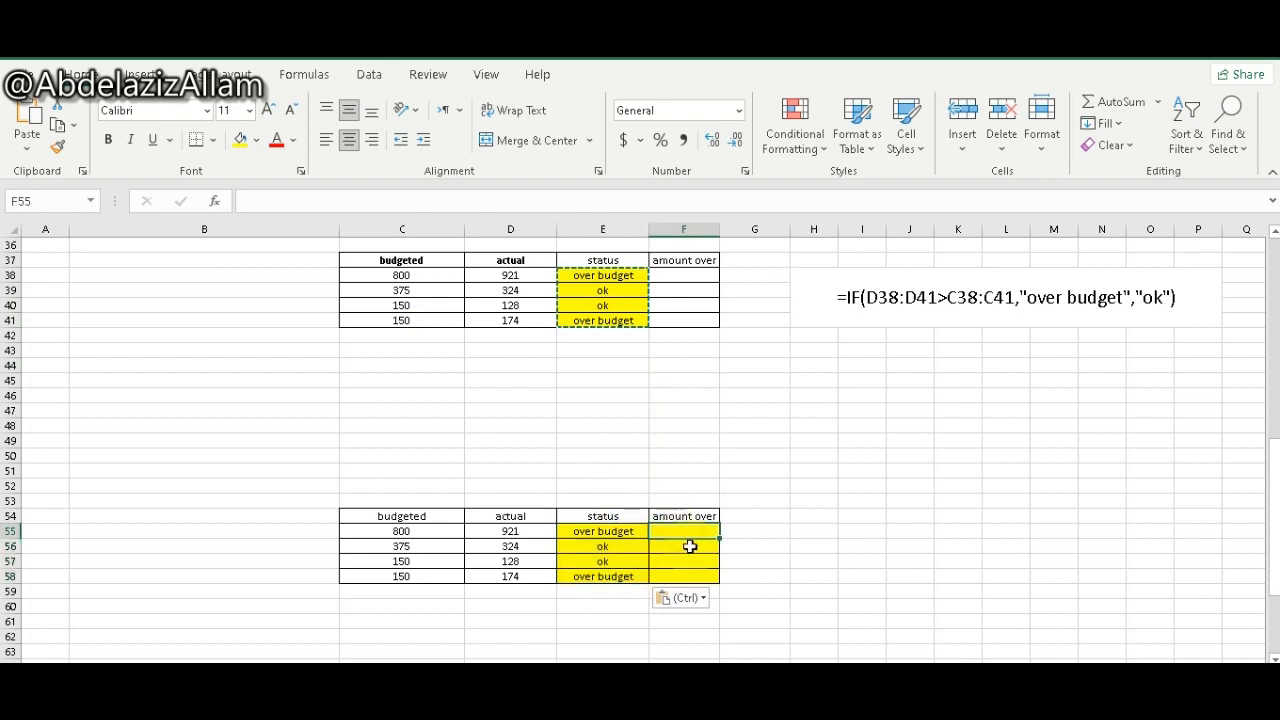
{"action": "key", "text": "Escape"}
{"action": "type", "text": "="}
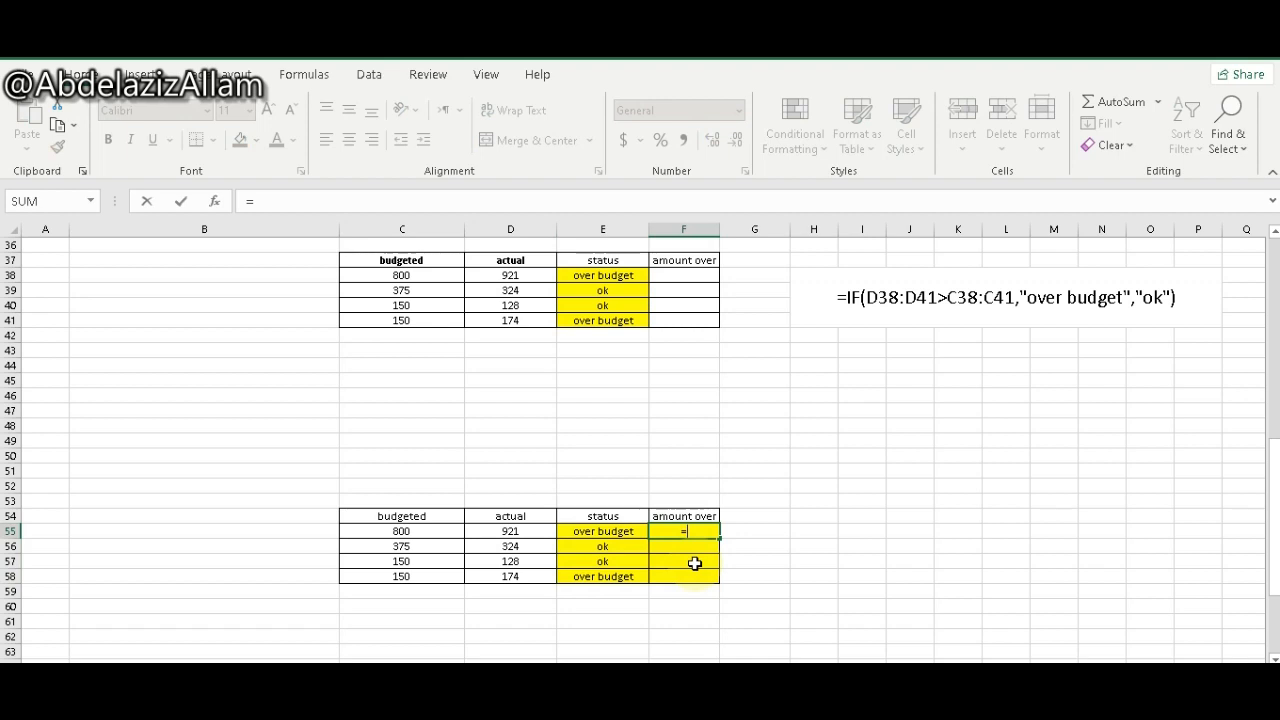
{"action": "type", "text": "if"}
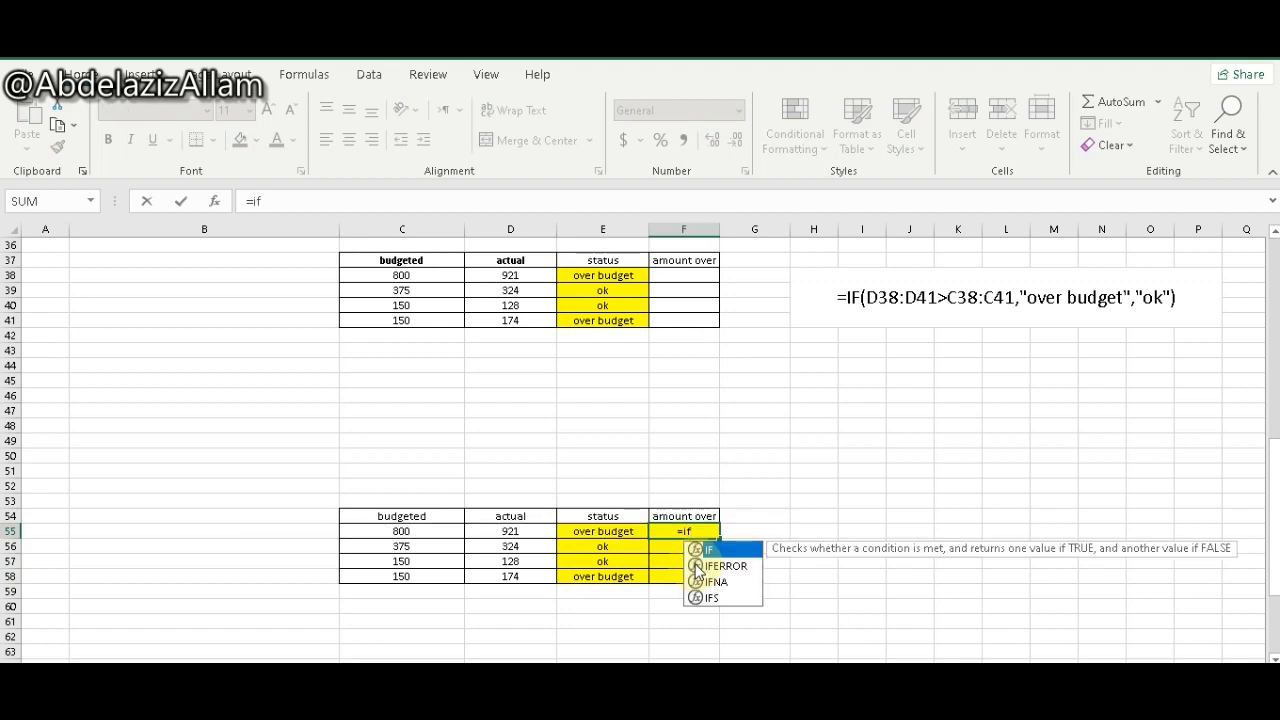
{"action": "key", "text": "Tab"}
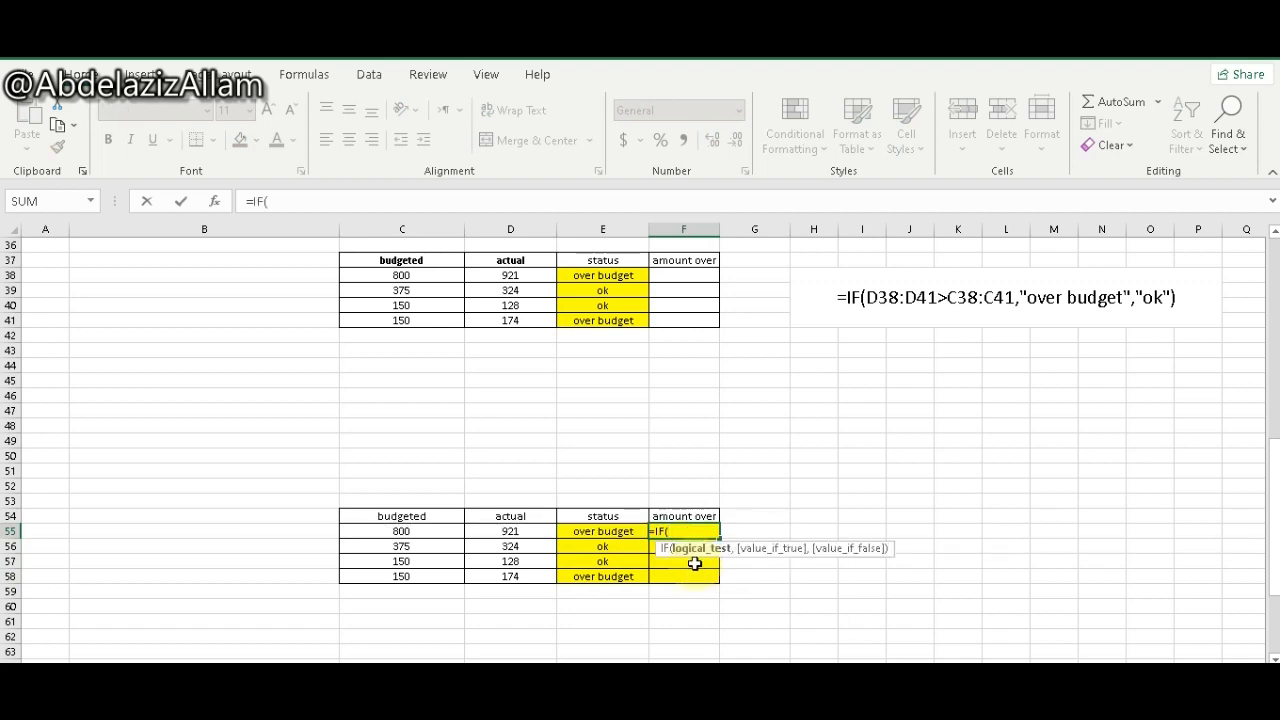
{"action": "key", "text": "Left"}
{"action": "key", "text": "Left"}
{"action": "type", "text": "-"}
{"action": "key", "text": "Left"}
{"action": "key", "text": "Left"}
{"action": "key", "text": "Left"}
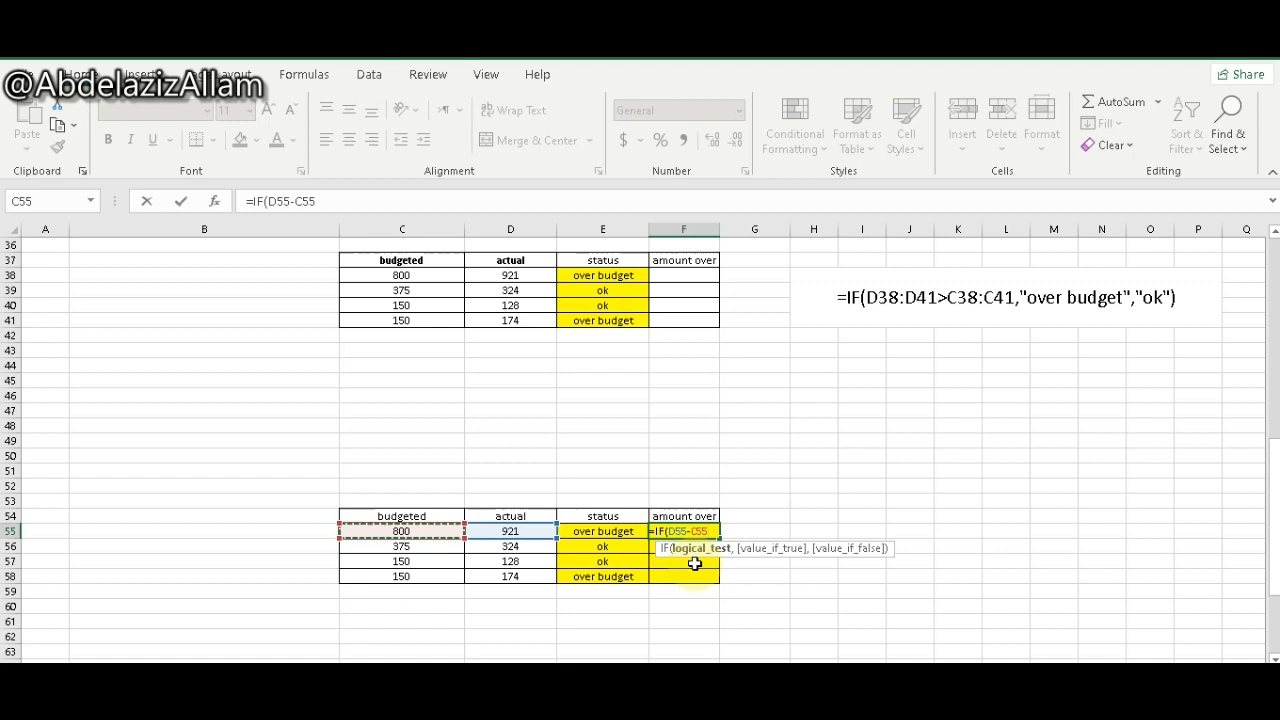
{"action": "key", "text": "BackSpace"}
{"action": "key", "text": "BackSpace"}
{"action": "key", "text": "BackSpace"}
{"action": "type", "text": ">"}
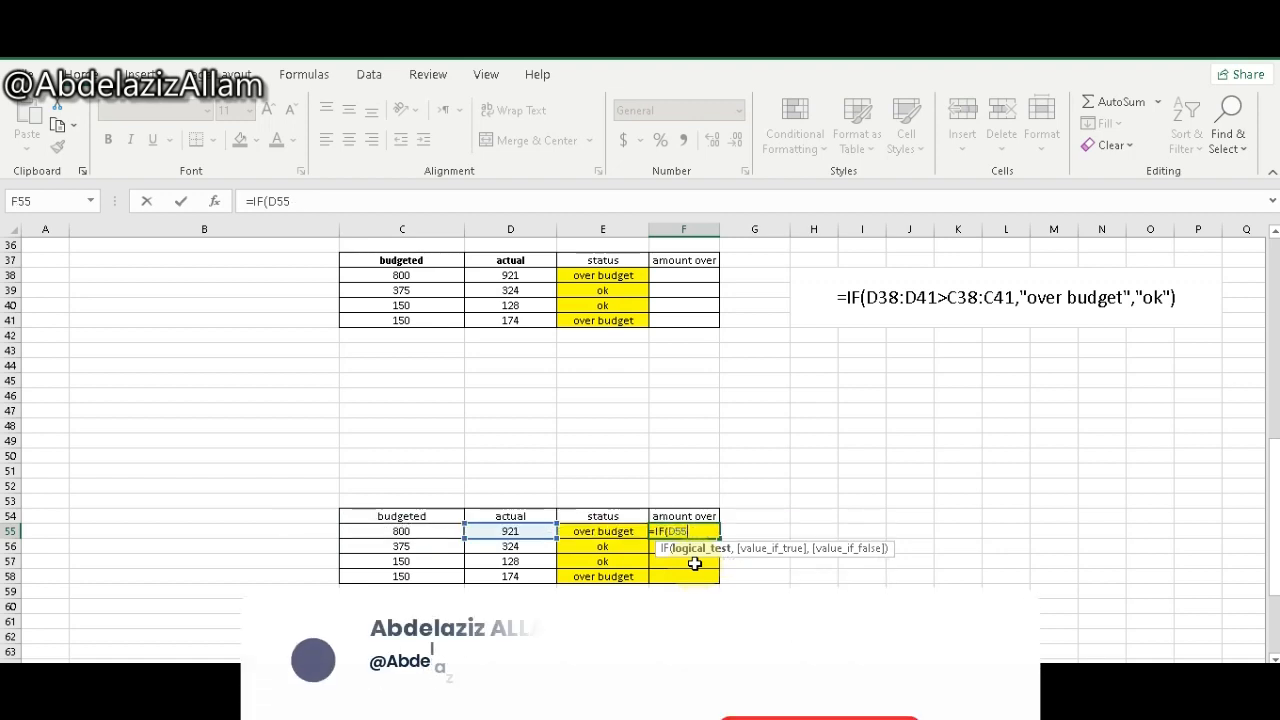
{"action": "key", "text": "Left"}
{"action": "key", "text": "Left"}
{"action": "key", "text": "Left"}
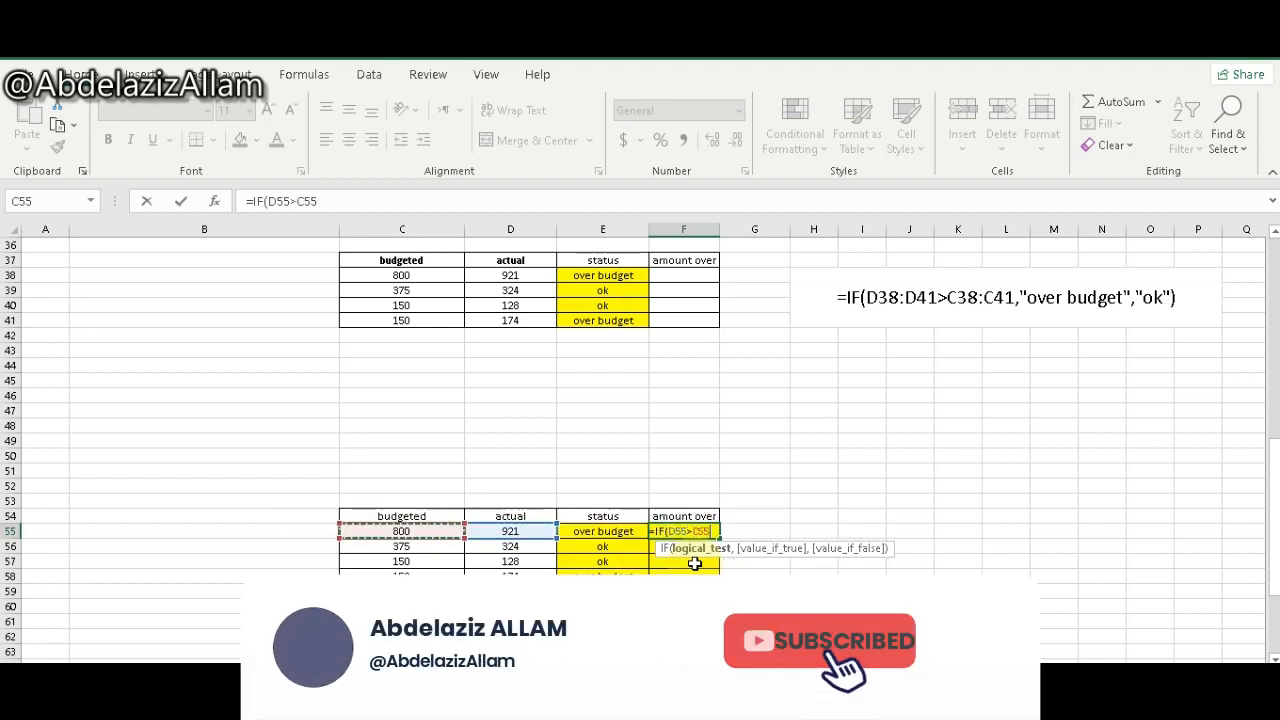
Step: Add D55-C55 as the value if true and complete the F55 formula as =IF(D55>C55,D55-C55)
{"action": "type", "text": ","}
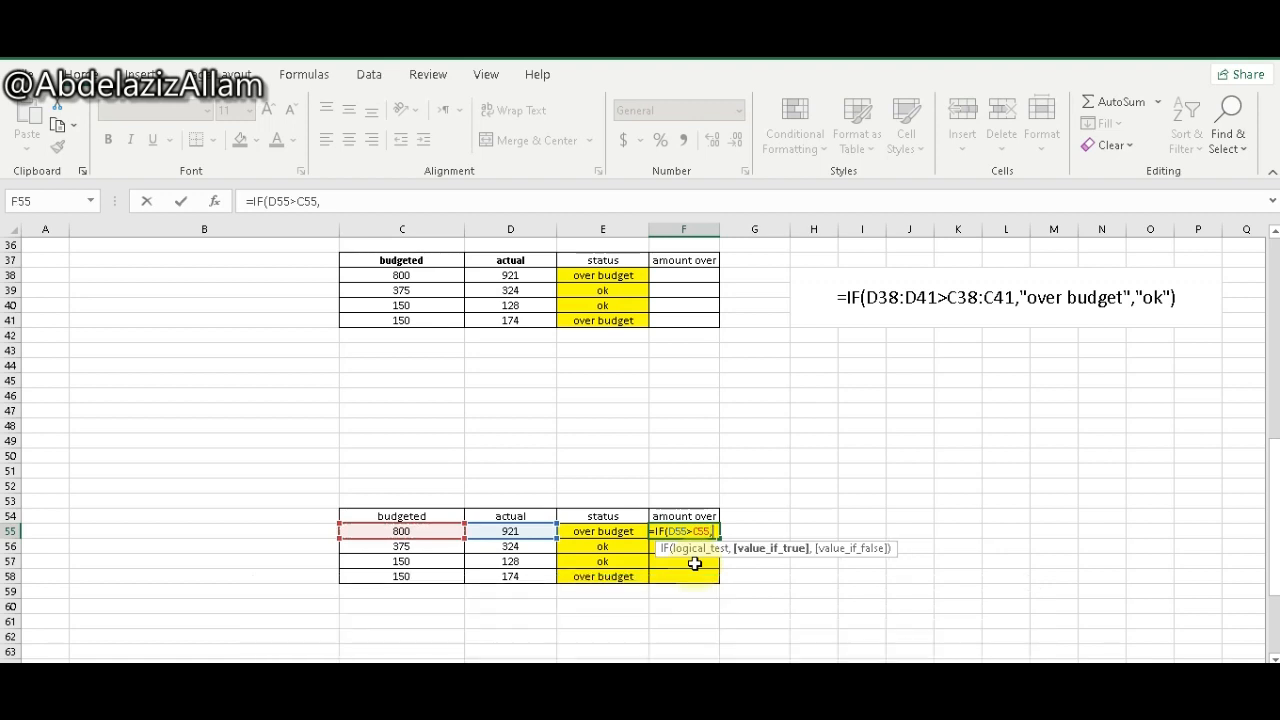
{"action": "key", "text": "Left"}
{"action": "key", "text": "Left"}
{"action": "type", "text": "-"}
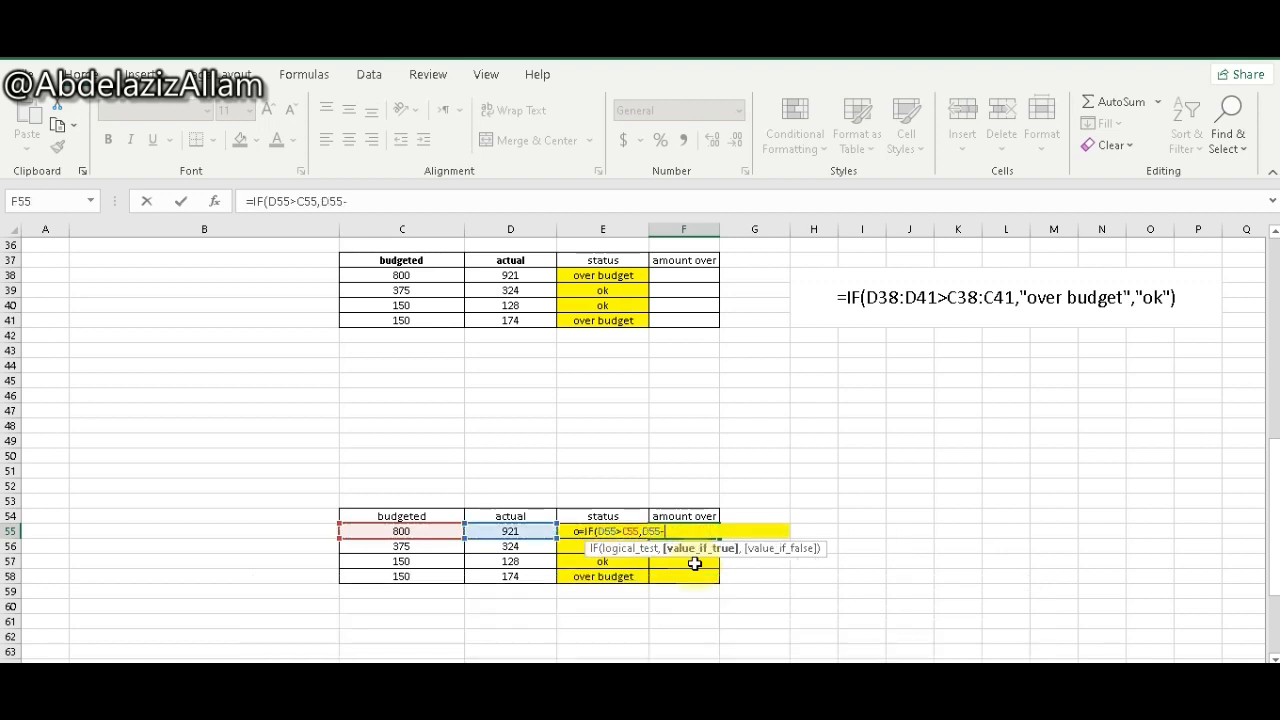
{"action": "key", "text": "Left"}
{"action": "key", "text": "Left"}
{"action": "key", "text": "Left"}
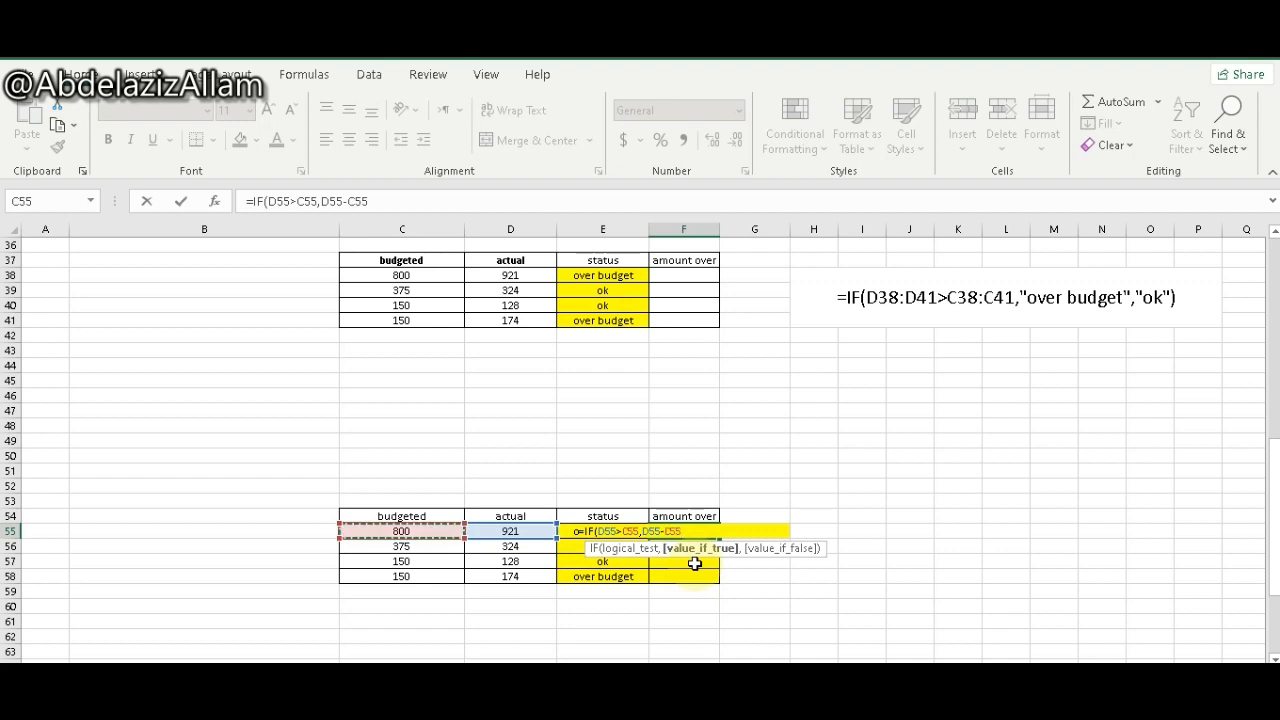
{"action": "key", "text": "Return"}
Step: Add 0 as the value if false in F55, making =IF(D55>C55,D55-C55,0), and fill the formula down to F58
{"action": "left_click", "coordinate": [697, 530]}
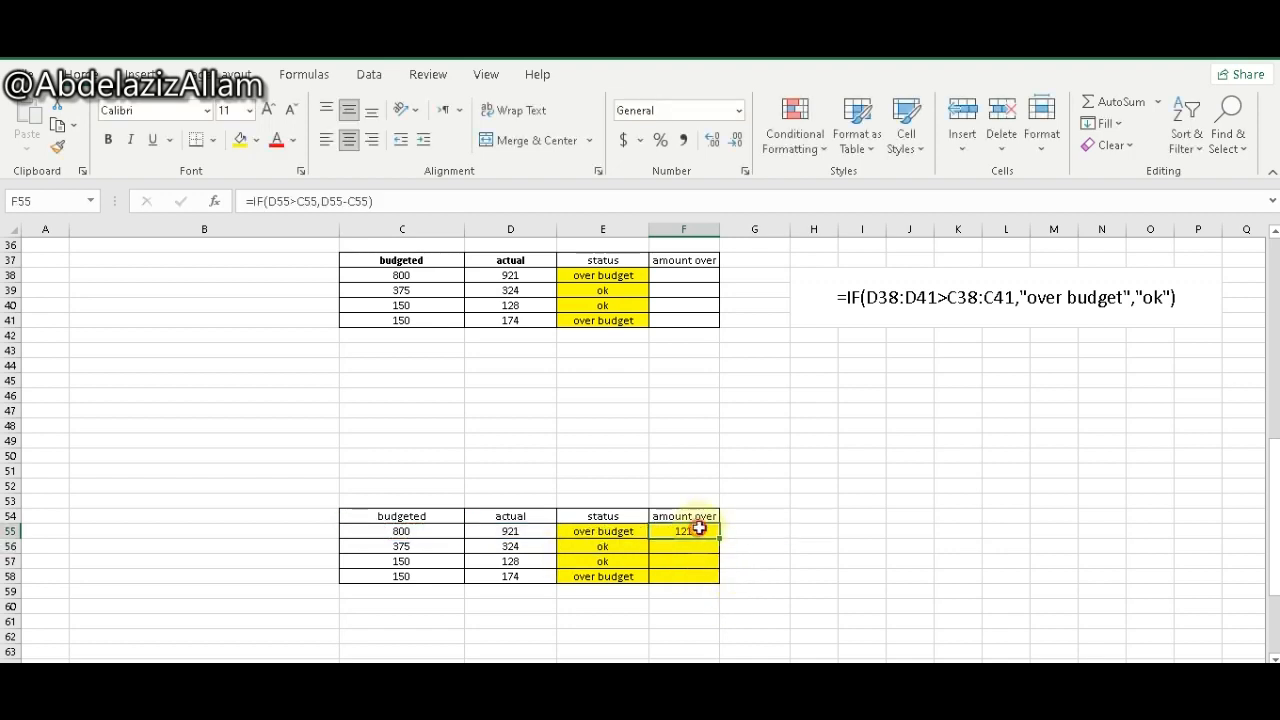
{"action": "mouse_move", "coordinate": [720, 538]}
{"action": "left_mouse_down"}
{"action": "mouse_move", "coordinate": [723, 582]}
{"action": "mouse_move", "coordinate": [711, 543]}
{"action": "left_mouse_up"}
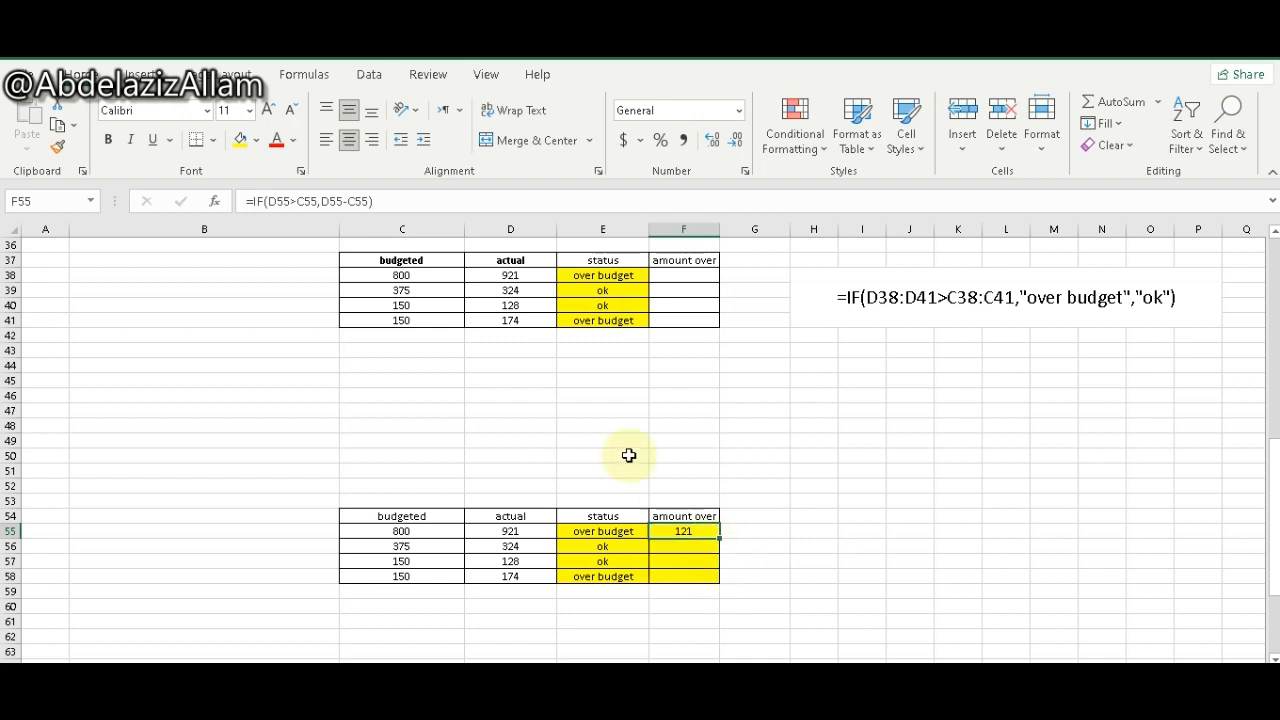
{"action": "left_click", "coordinate": [366, 201]}
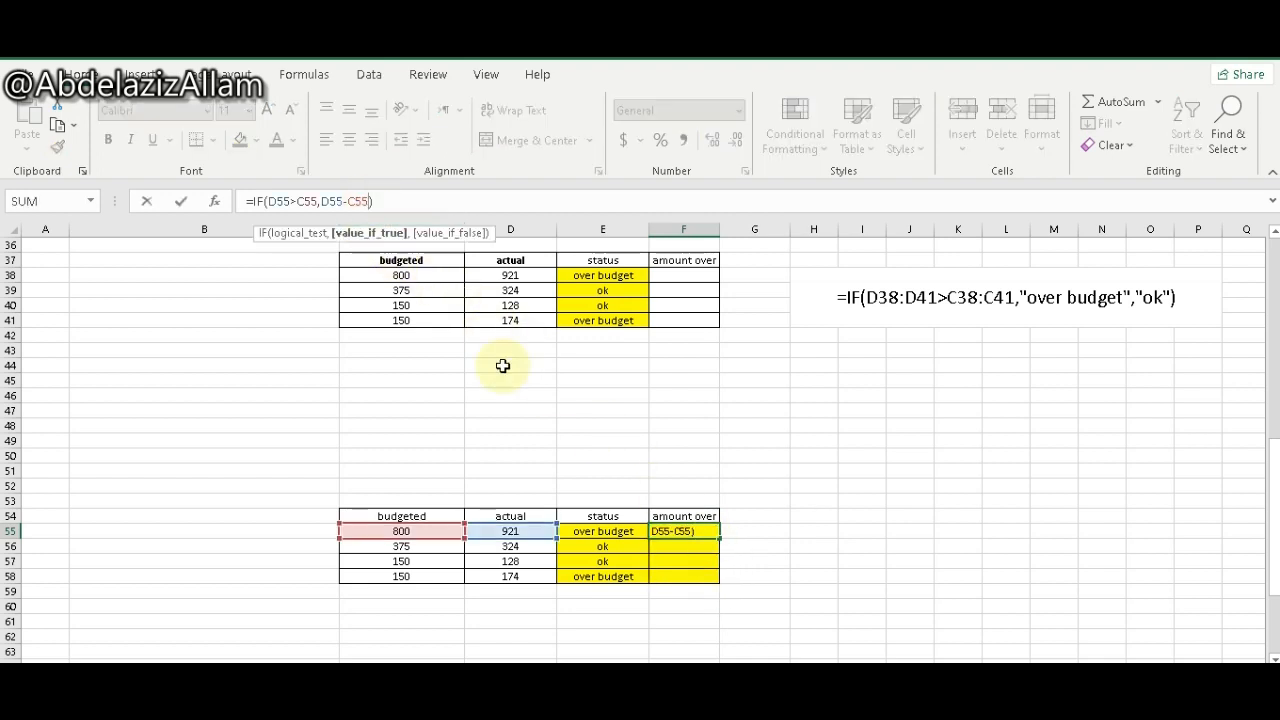
{"action": "type", "text": ",0"}
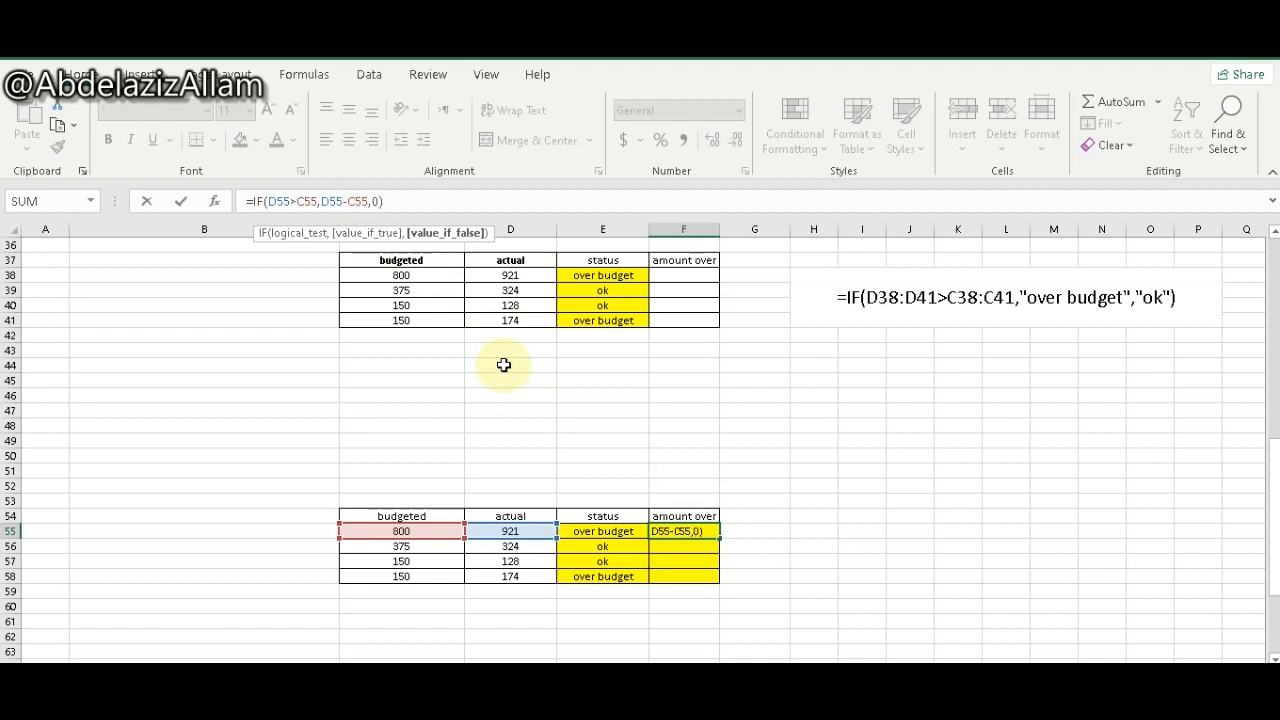
{"action": "key", "text": "Return"}
{"action": "left_click", "coordinate": [711, 531]}
{"action": "left_click_drag", "start_coordinate": [720, 537], "coordinate": [720, 580]}
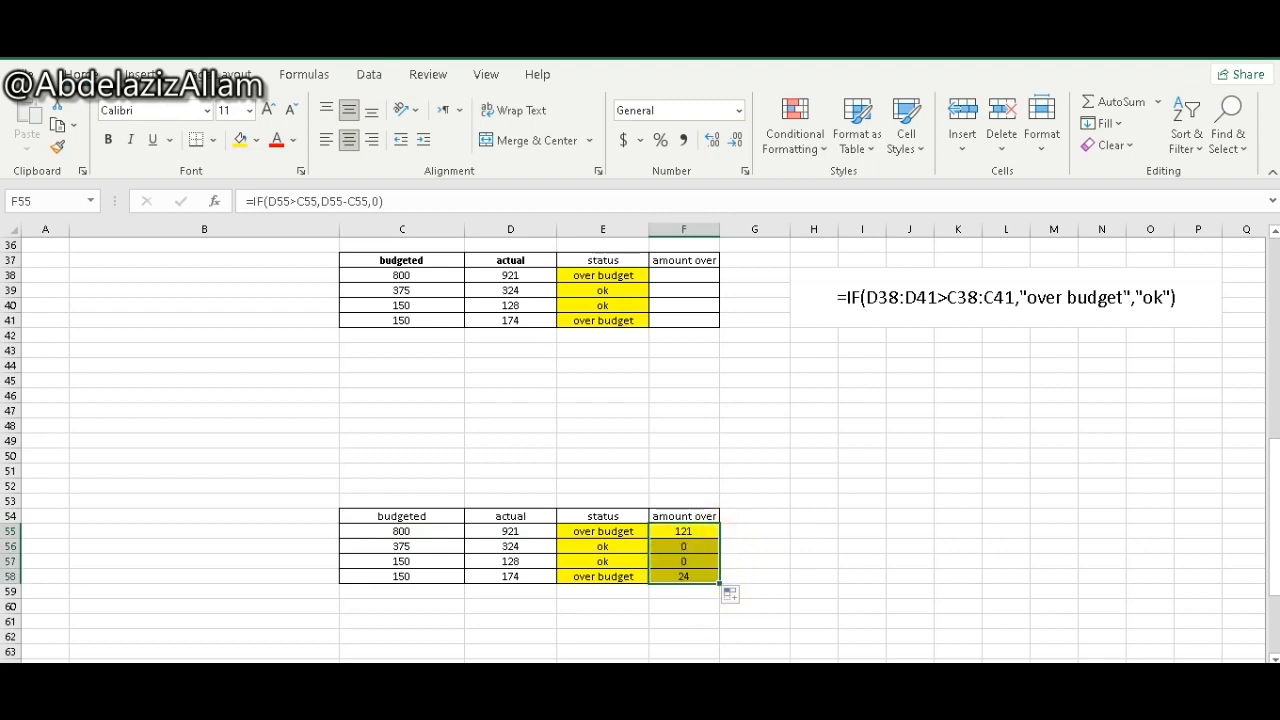
{"action": "left_click", "coordinate": [694, 530]}
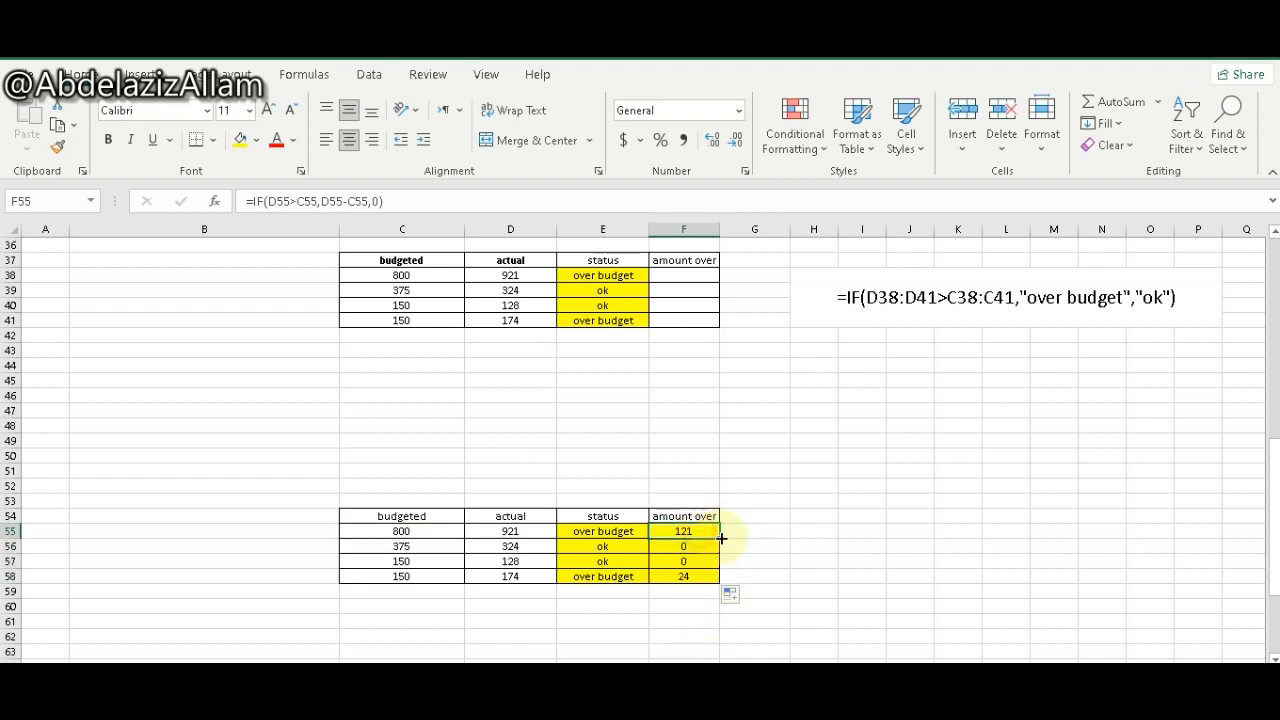
Step: Copy the merged formula display H38:P41 to I55 so that it shows the formula text of F55
{"action": "left_click", "coordinate": [915, 310]}
{"action": "key", "text": "ctrl+c"}
{"action": "left_click", "coordinate": [877, 533]}
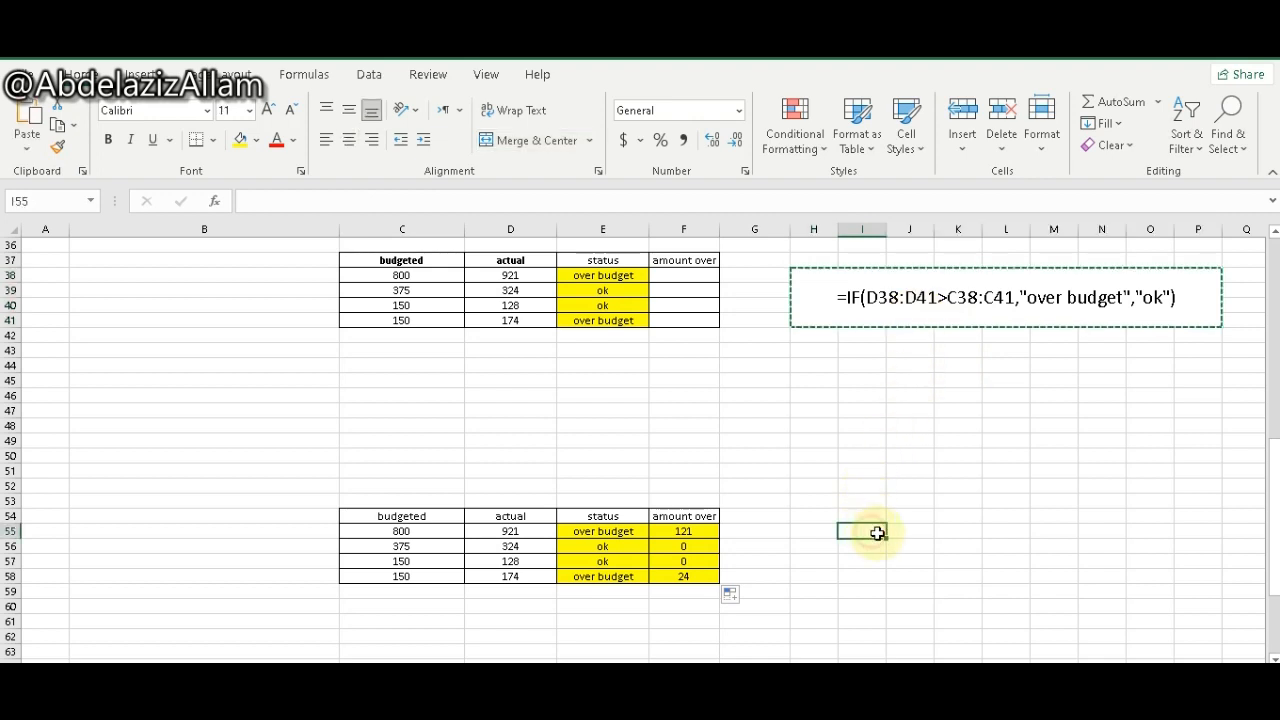
{"action": "key", "text": "ctrl+v"}
{"action": "double_click", "coordinate": [897, 551]}
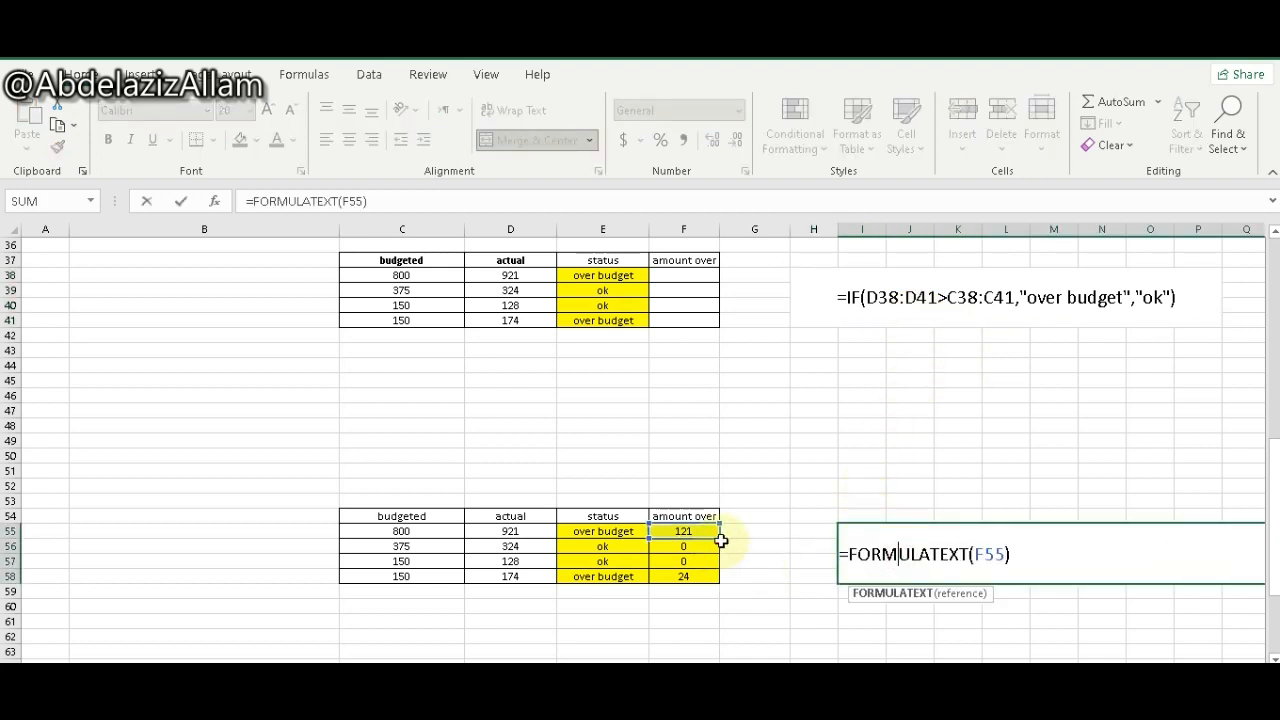
{"action": "key", "text": "Return"}
{"action": "left_click", "coordinate": [994, 560]}
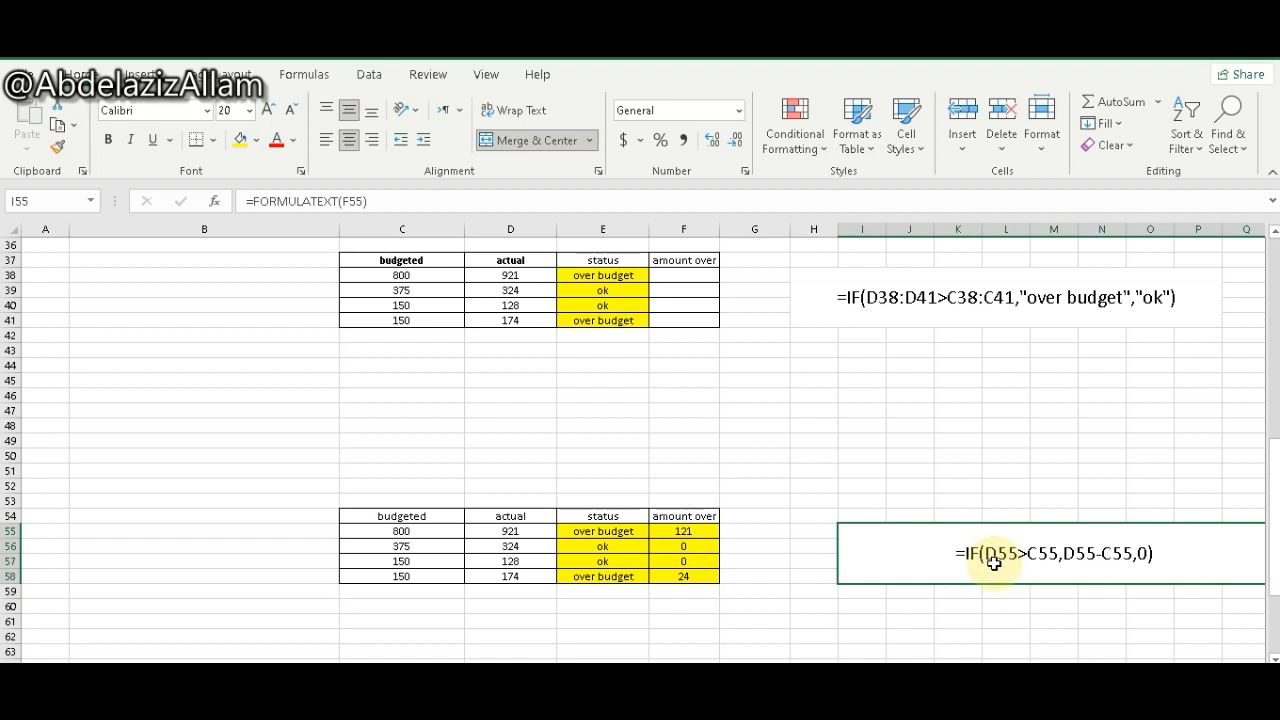
Step: Extend the logical test in the F55 formula to the ranges D55:D58>C55:C58
{"action": "left_click", "coordinate": [662, 533]}
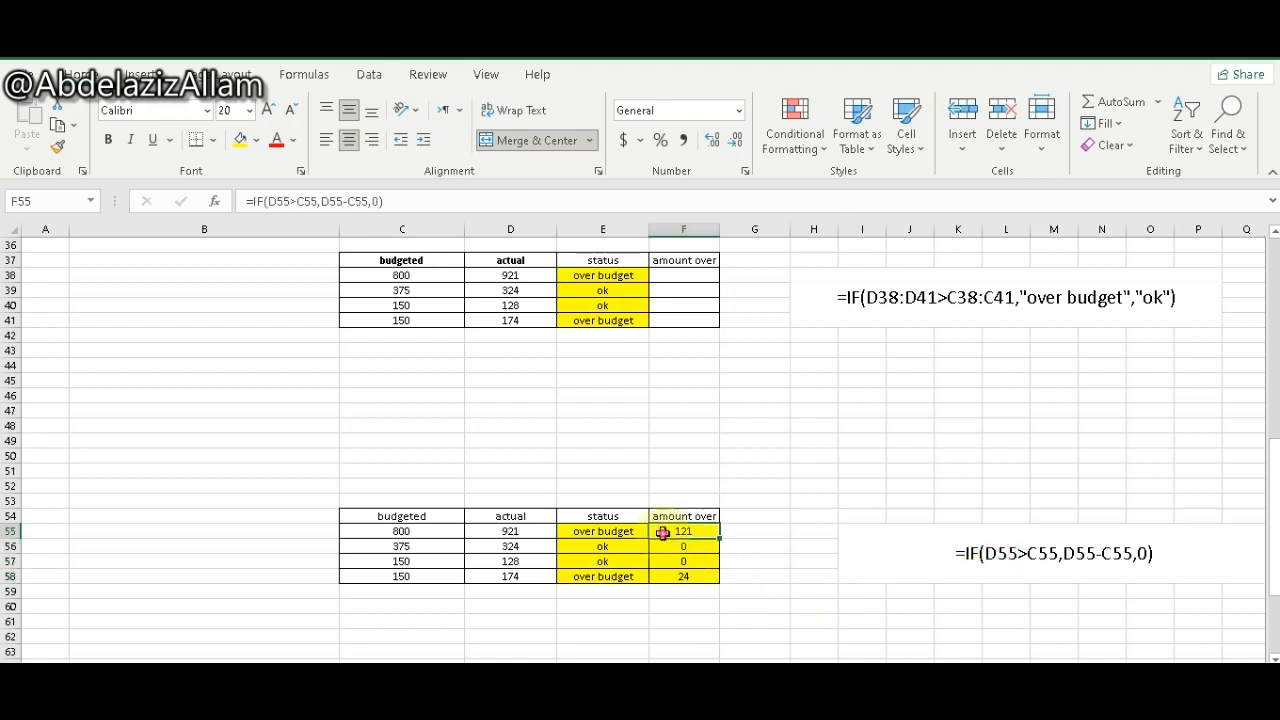
{"action": "double_click", "coordinate": [284, 202]}
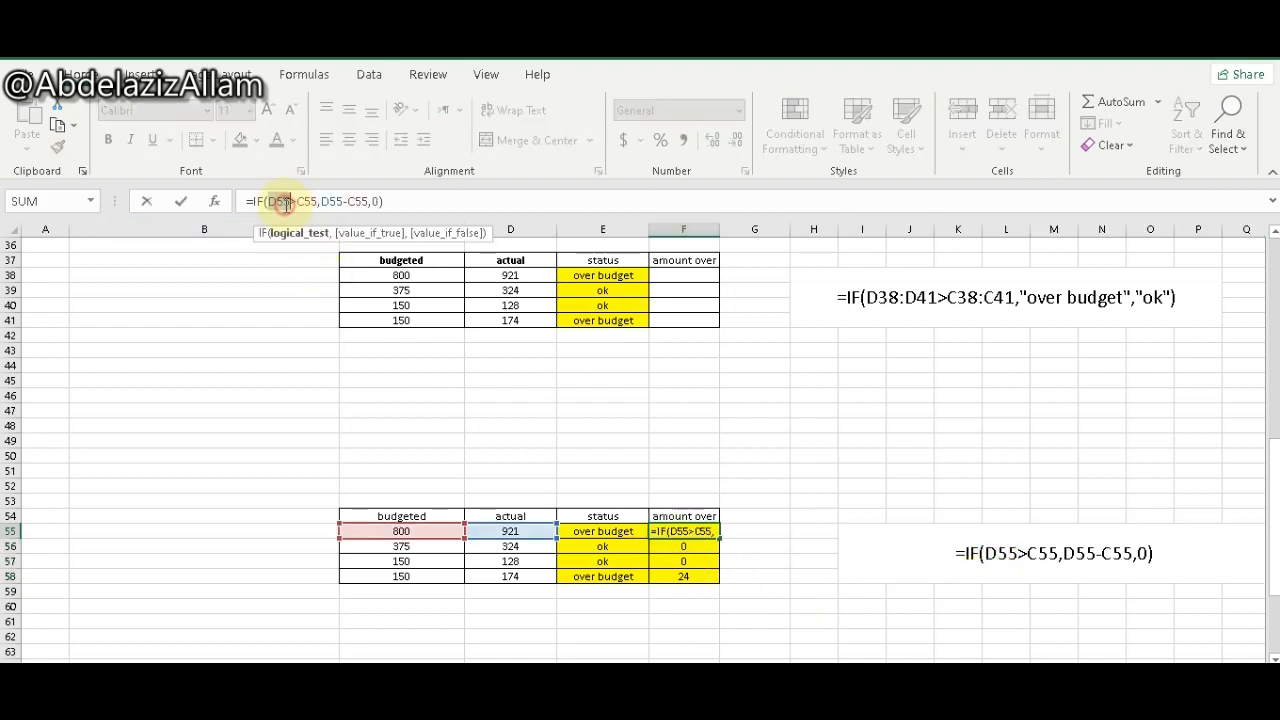
{"action": "left_click_drag", "start_coordinate": [465, 540], "coordinate": [471, 586]}
{"action": "left_click_drag", "start_coordinate": [342, 540], "coordinate": [343, 584]}
{"action": "key", "text": "Return"}
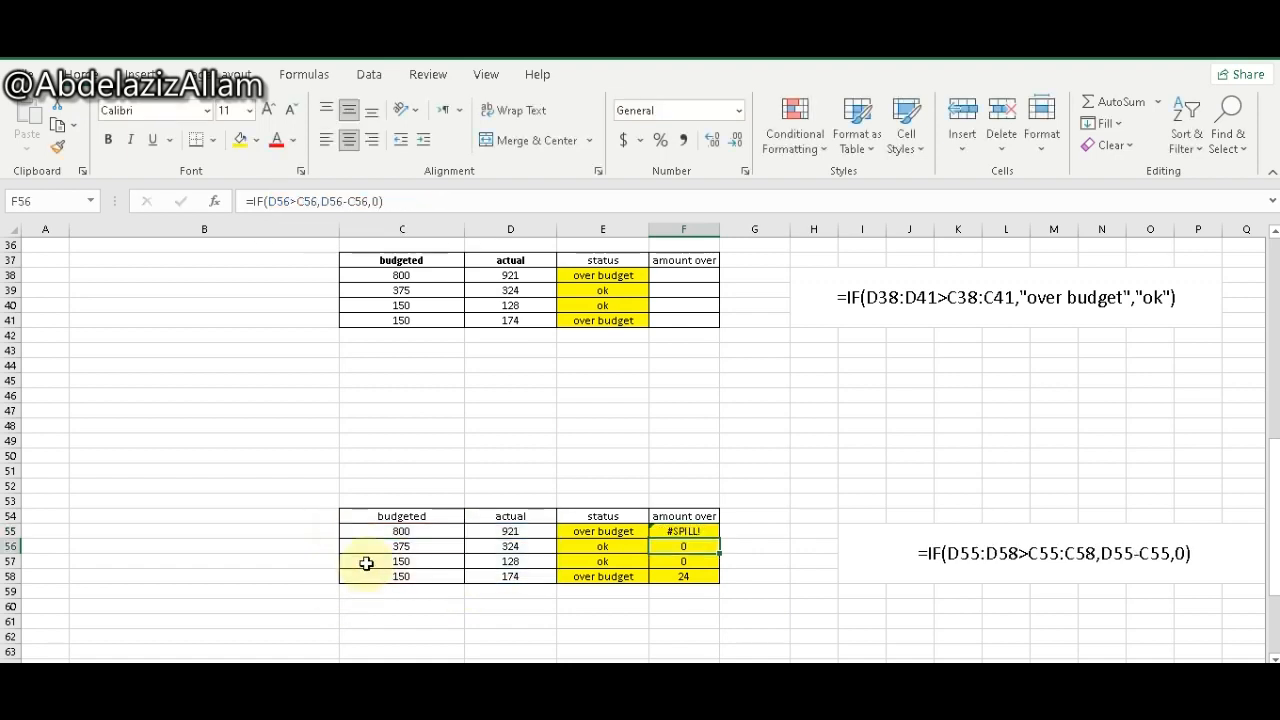
Step: Clear the filled formulas from F56:F58 to make room for the spilled results of F55
{"action": "key", "text": "shift+Down"}
{"action": "key", "text": "shift+Down"}
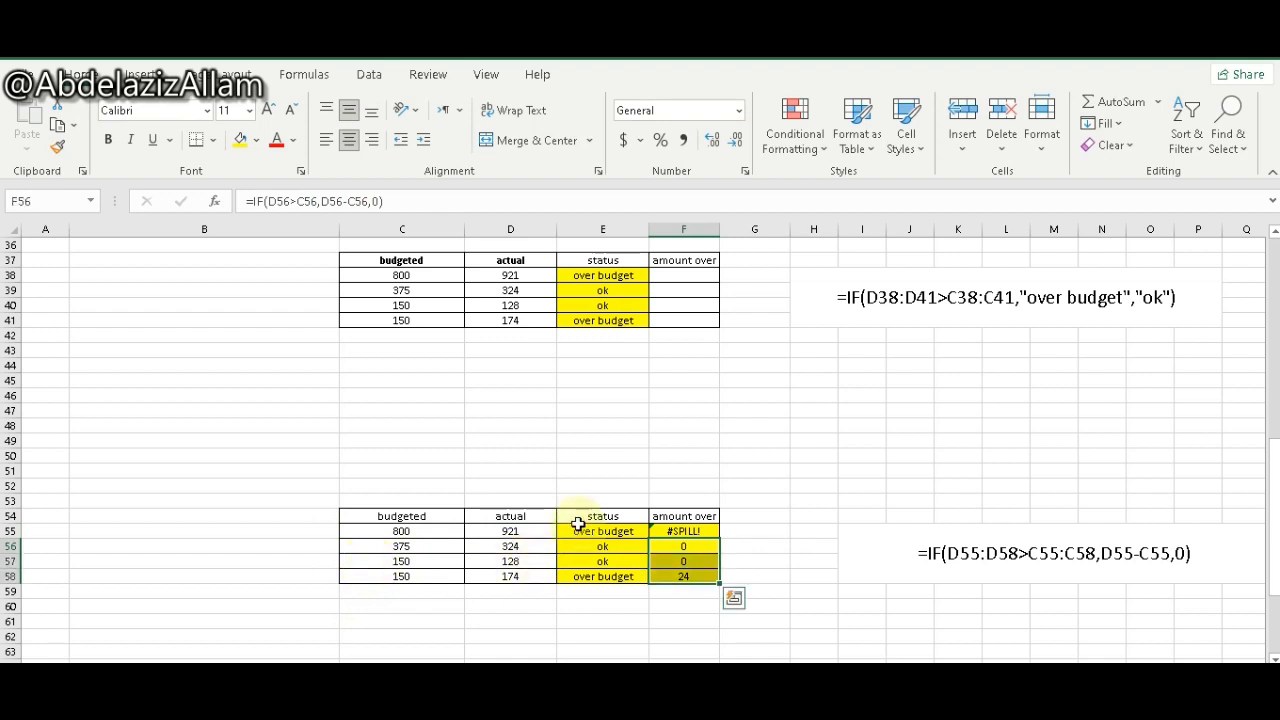
{"action": "key", "text": "Delete"}
{"action": "left_click", "coordinate": [815, 516]}
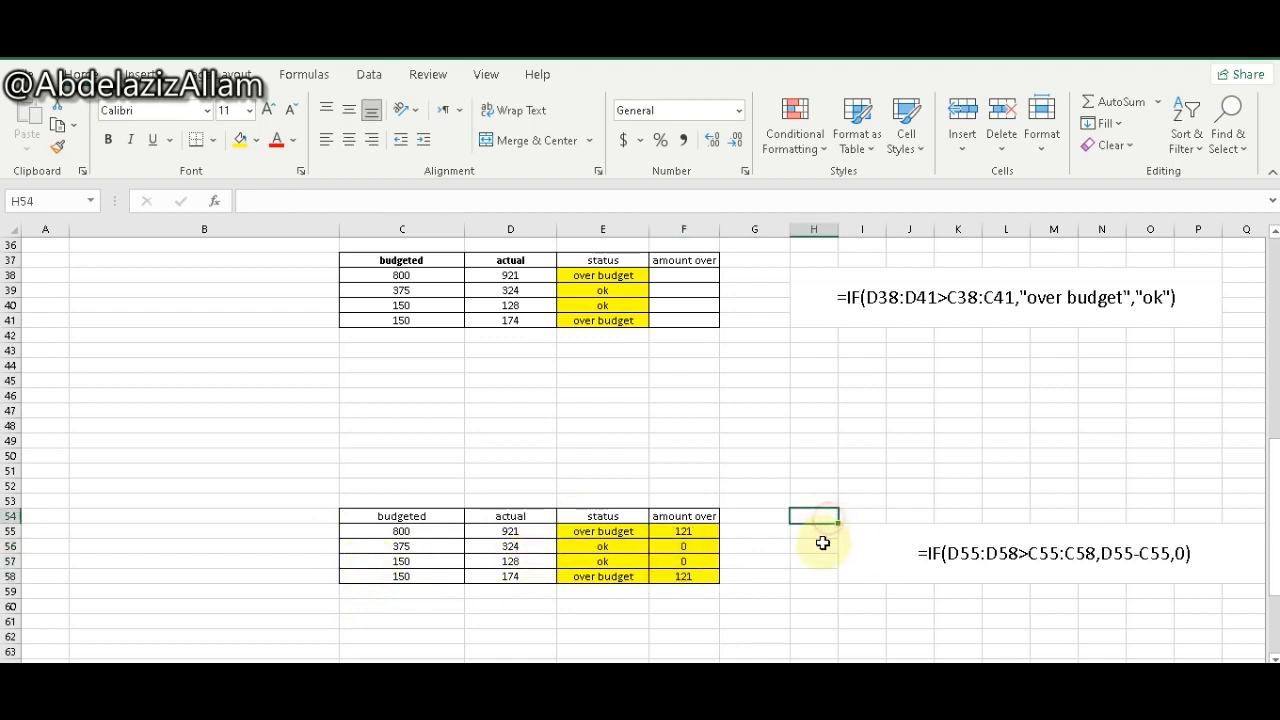
{"action": "left_click", "coordinate": [779, 575]}
Step: Examine the invoice table's items, quantities, costs and the line total formulas in F68:F69
{"action": "scroll", "coordinate": [781, 573], "scroll_direction": "down", "scroll_amount": 5}
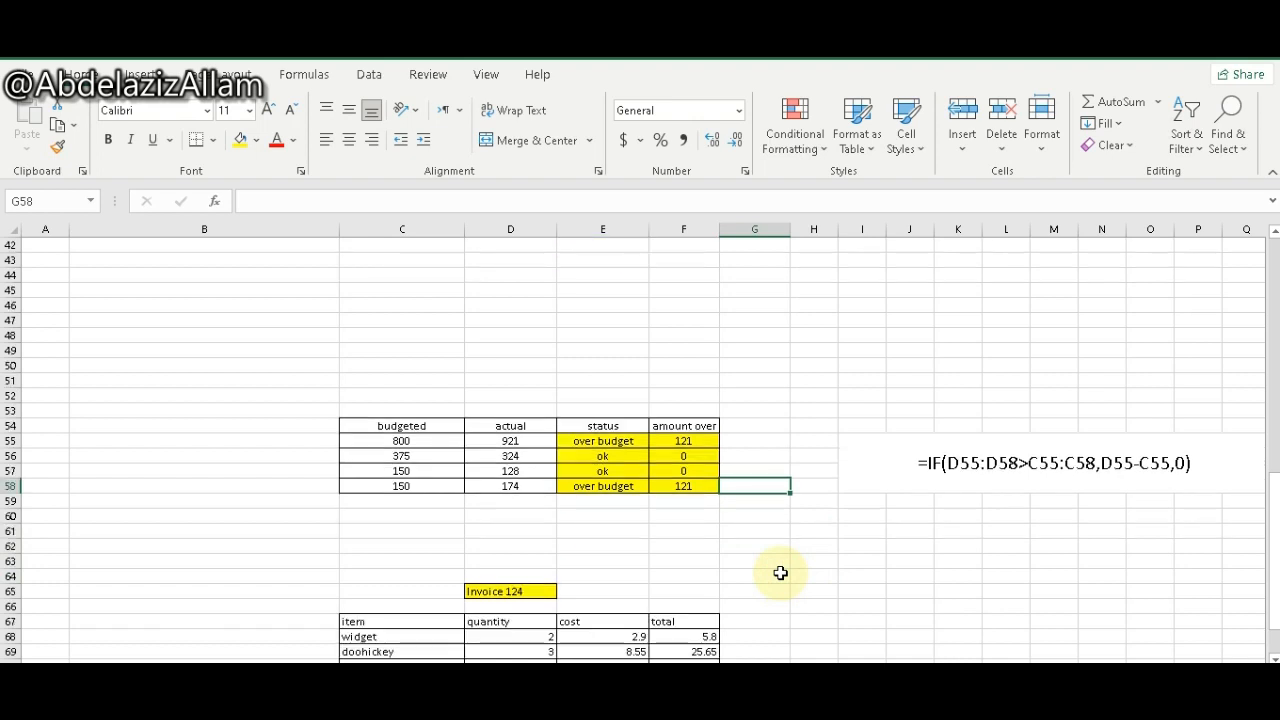
{"action": "scroll", "coordinate": [786, 538], "scroll_direction": "down", "scroll_amount": 1}
{"action": "left_click_drag", "start_coordinate": [352, 410], "coordinate": [715, 539]}
{"action": "left_click", "coordinate": [1006, 466]}
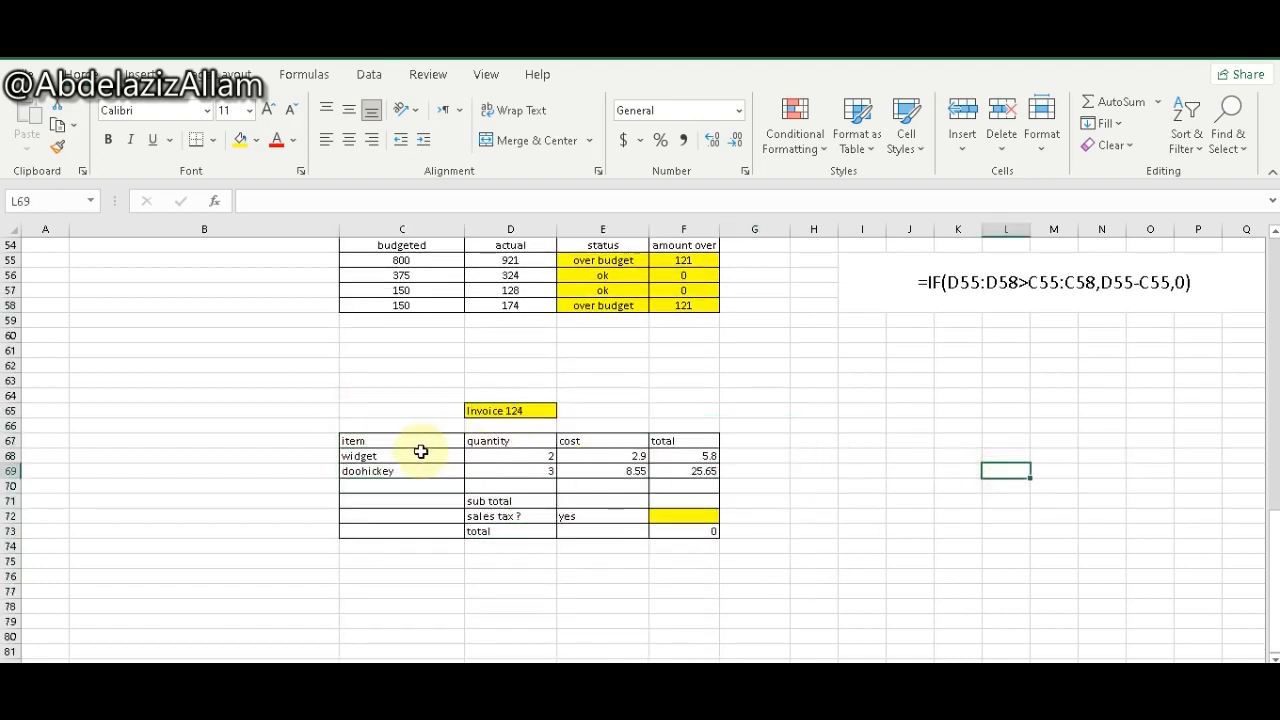
{"action": "left_click_drag", "start_coordinate": [410, 456], "coordinate": [414, 471]}
{"action": "left_click_drag", "start_coordinate": [526, 443], "coordinate": [640, 470]}
{"action": "left_click", "coordinate": [700, 444]}
{"action": "left_click", "coordinate": [686, 452]}
{"action": "key", "text": "Down"}
{"action": "double_click", "coordinate": [683, 455]}
{"action": "key", "text": "Return"}
Step: Calculate the invoice sub total in F71 with =SUM(F68:F69)
{"action": "left_click", "coordinate": [670, 502]}
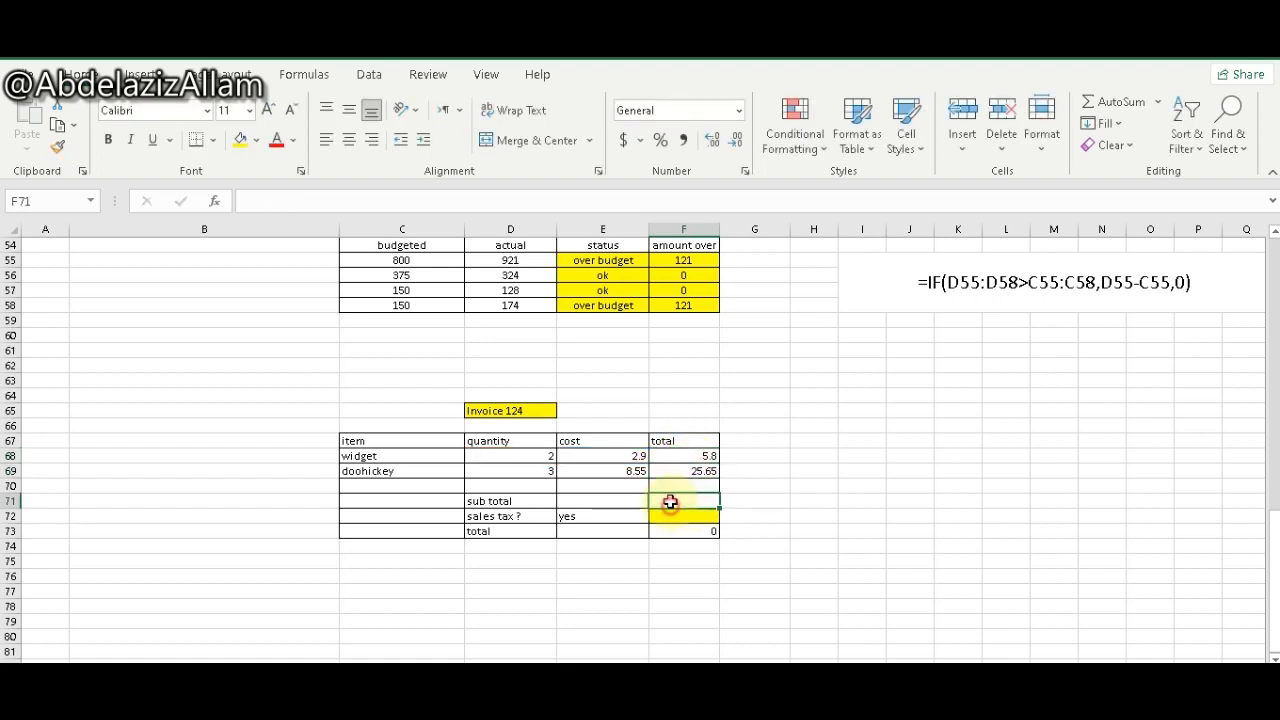
{"action": "type", "text": "=su"}
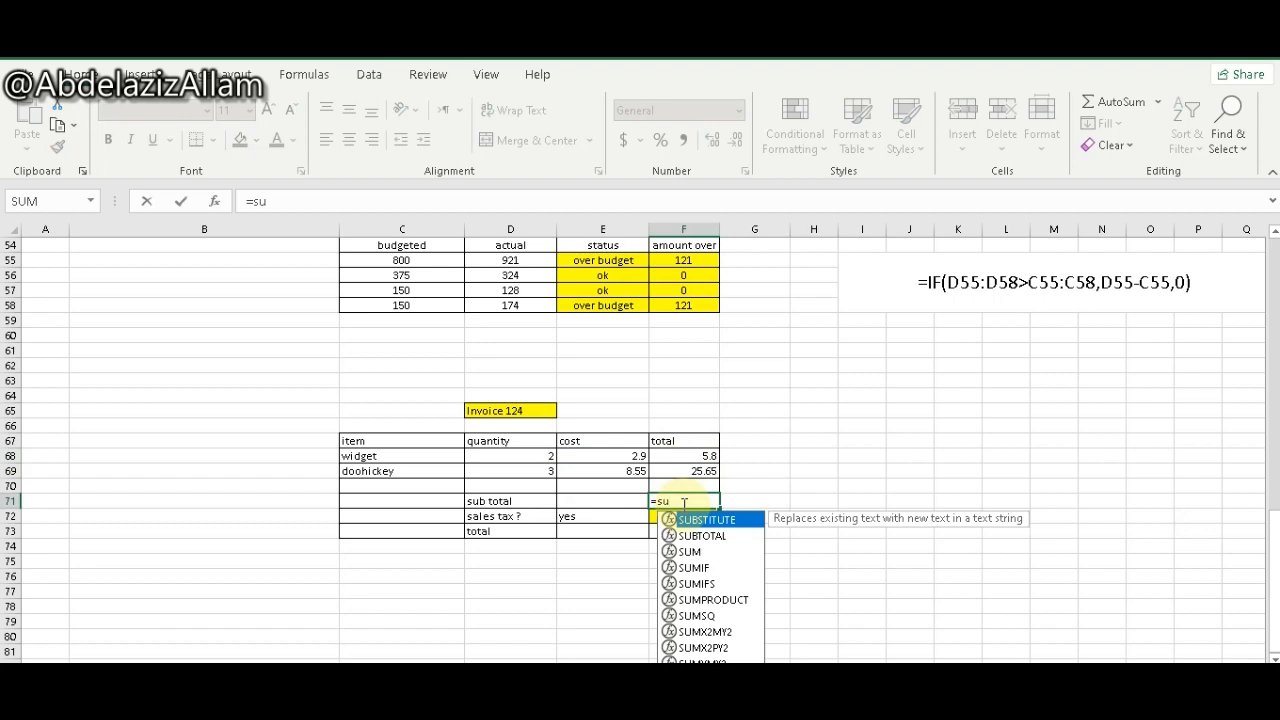
{"action": "key", "text": "Down"}
{"action": "key", "text": "Down"}
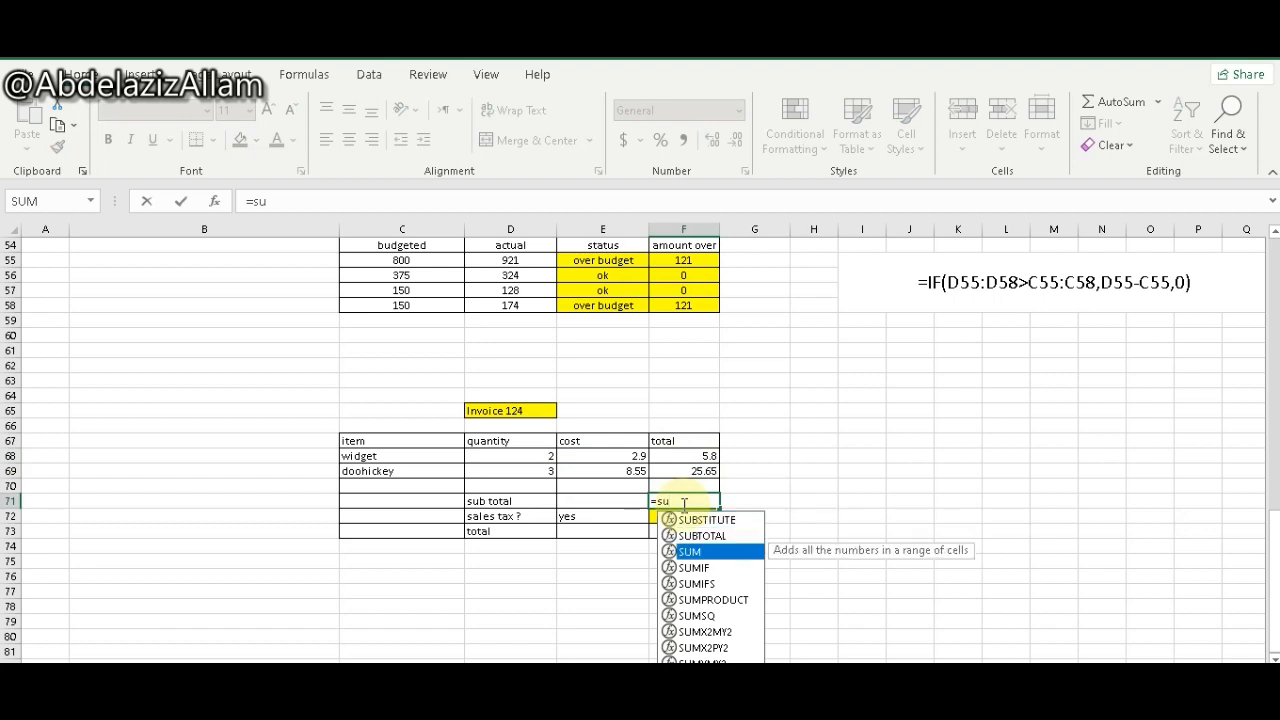
{"action": "key", "text": "Tab"}
{"action": "key", "text": "Up"}
{"action": "key", "text": "Up"}
{"action": "key", "text": "shift+Up"}
{"action": "key", "text": "Return"}
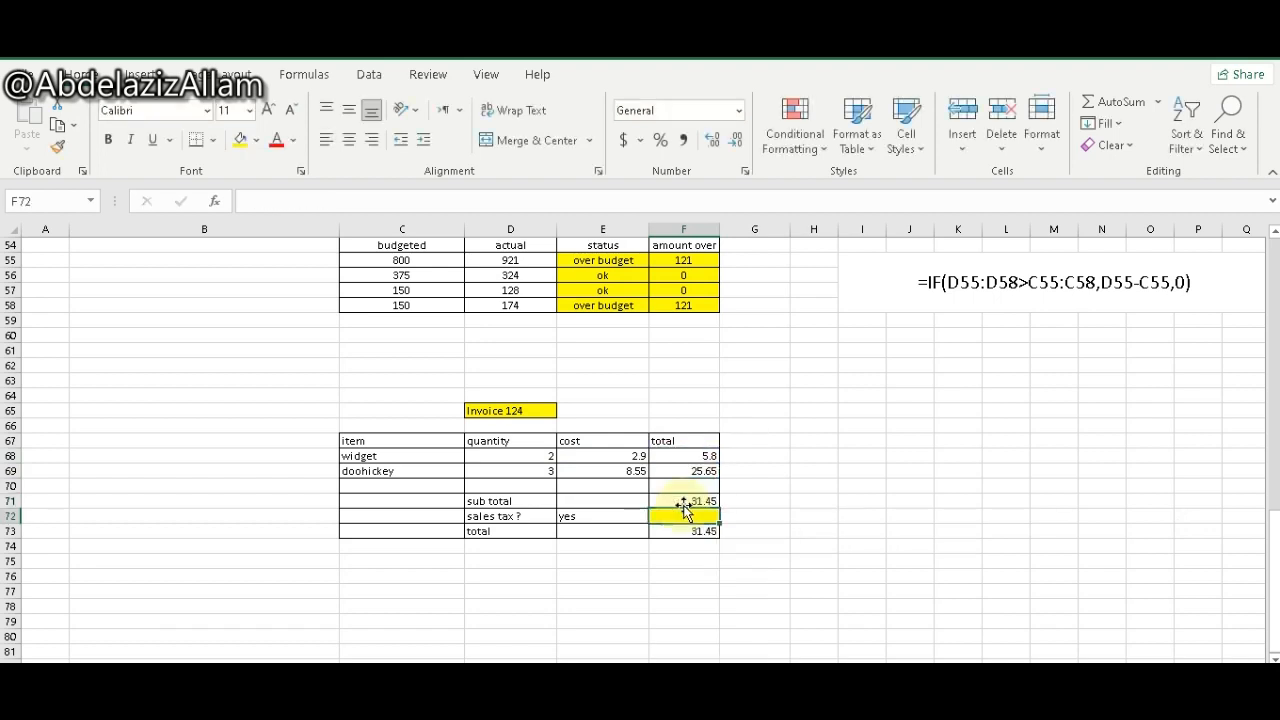
Step: Show the formula text of F71 in I71 with =FORMULATEXT(F71) and fill it down to I73
{"action": "left_click", "coordinate": [881, 497]}
{"action": "type", "text": "="}
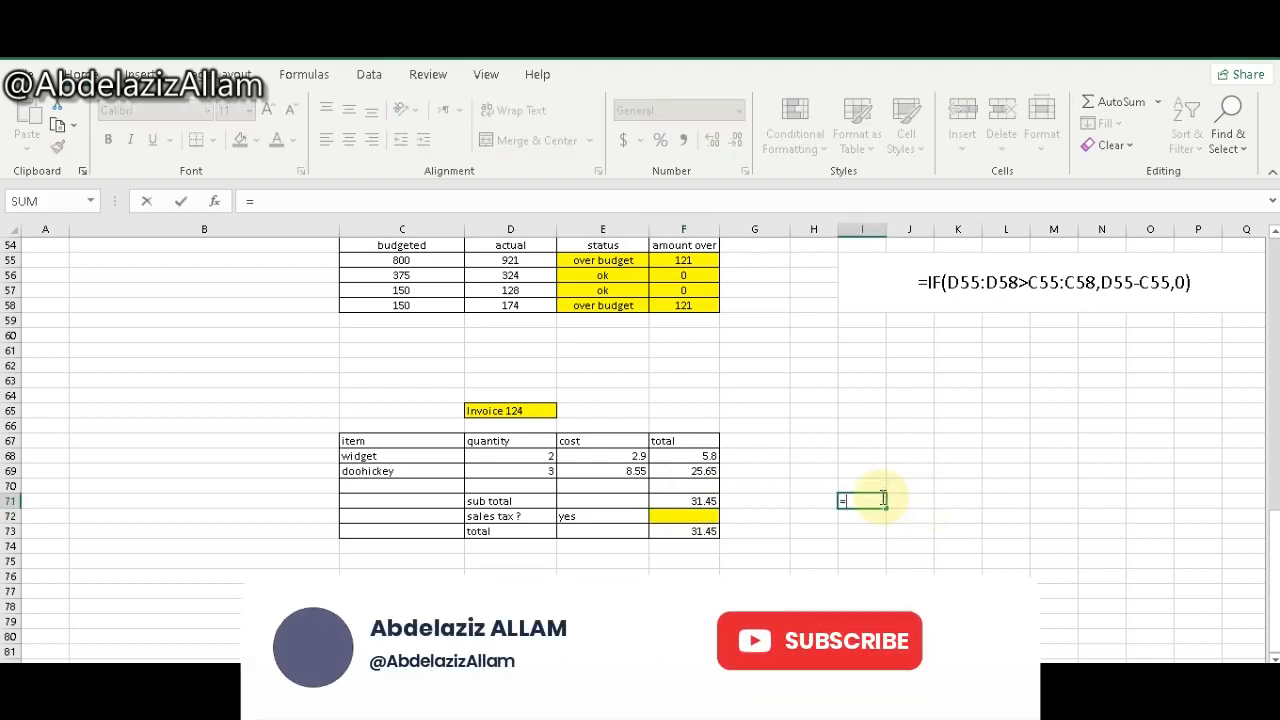
{"action": "type", "text": "fo"}
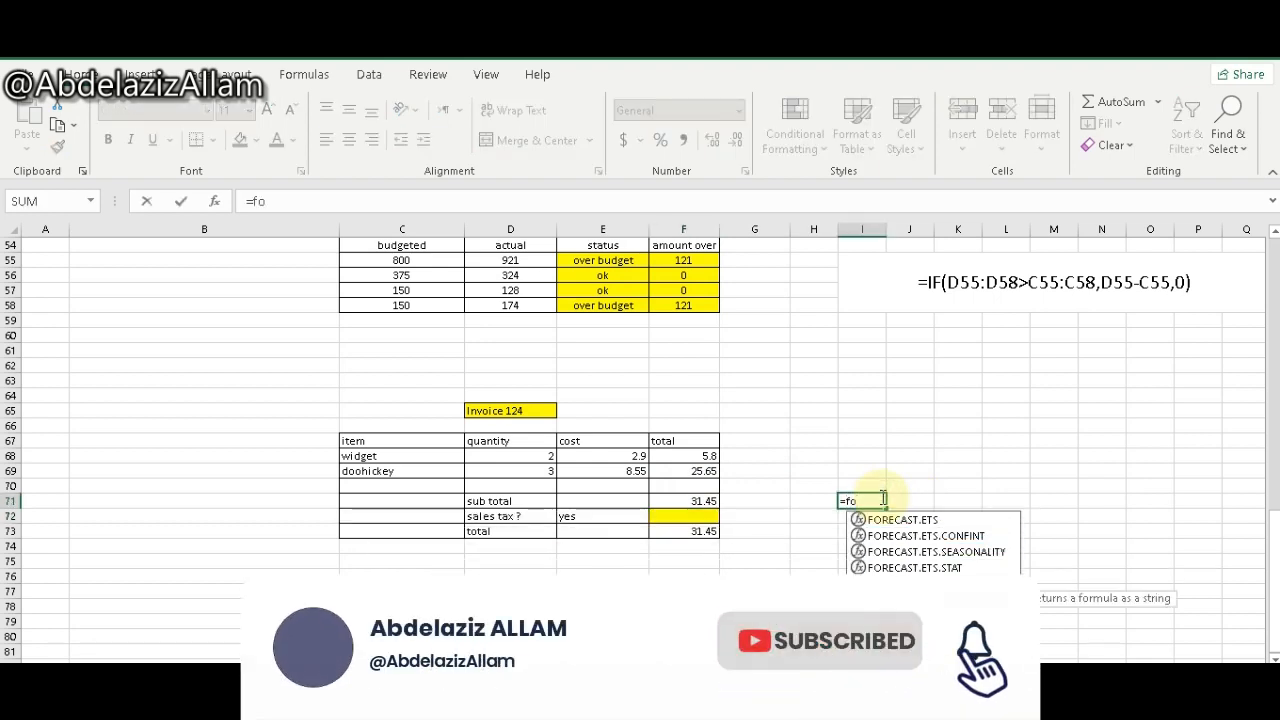
{"action": "type", "text": "rm"}
{"action": "key", "text": "Tab"}
{"action": "key", "text": "Left"}
{"action": "key", "text": "Left"}
{"action": "key", "text": "Left"}
{"action": "key", "text": "Return"}
{"action": "left_click", "coordinate": [879, 499]}
{"action": "left_click_drag", "start_coordinate": [885, 511], "coordinate": [886, 538]}
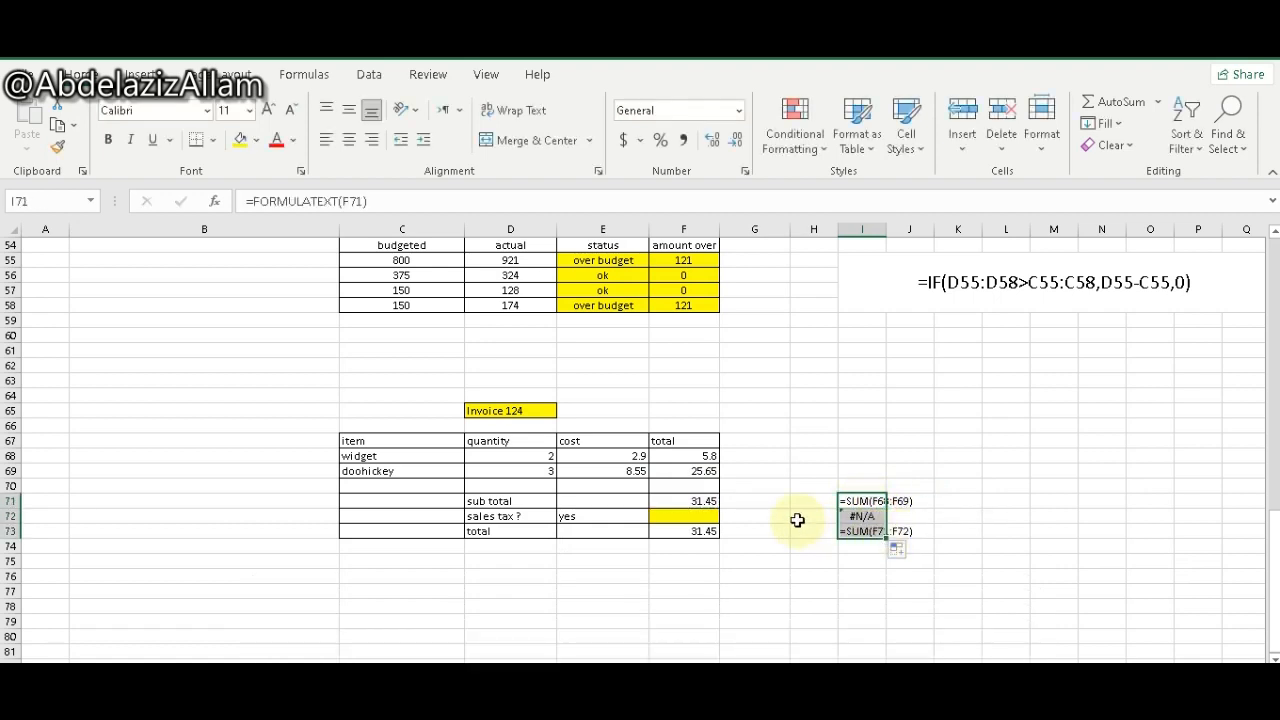
Step: Begin an IF formula in sales tax cell F72 with E72="yes" as its logical test
{"action": "left_click", "coordinate": [677, 516]}
{"action": "type", "text": "="}
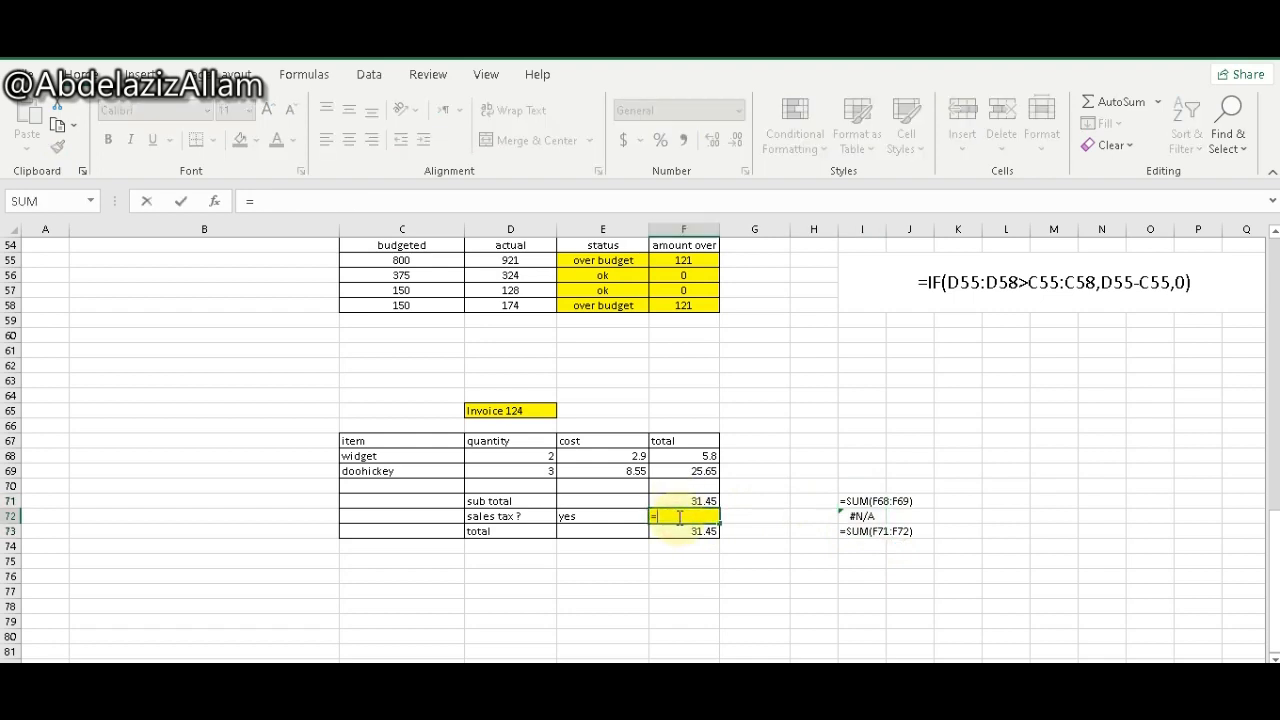
{"action": "type", "text": "if"}
{"action": "key", "text": "Tab"}
{"action": "key", "text": "Left"}
{"action": "key", "text": "Left"}
{"action": "key", "text": "Right"}
{"action": "type", "text": "="}
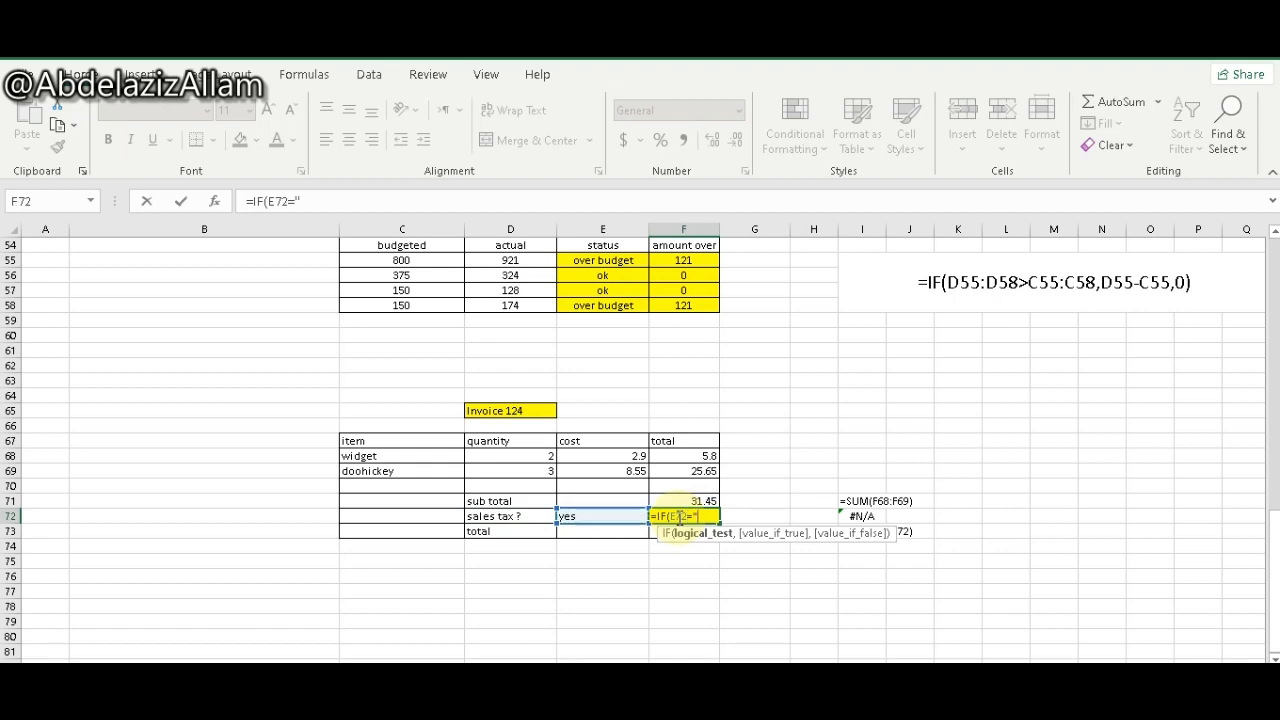
{"action": "type", "text": "\"yes\","}
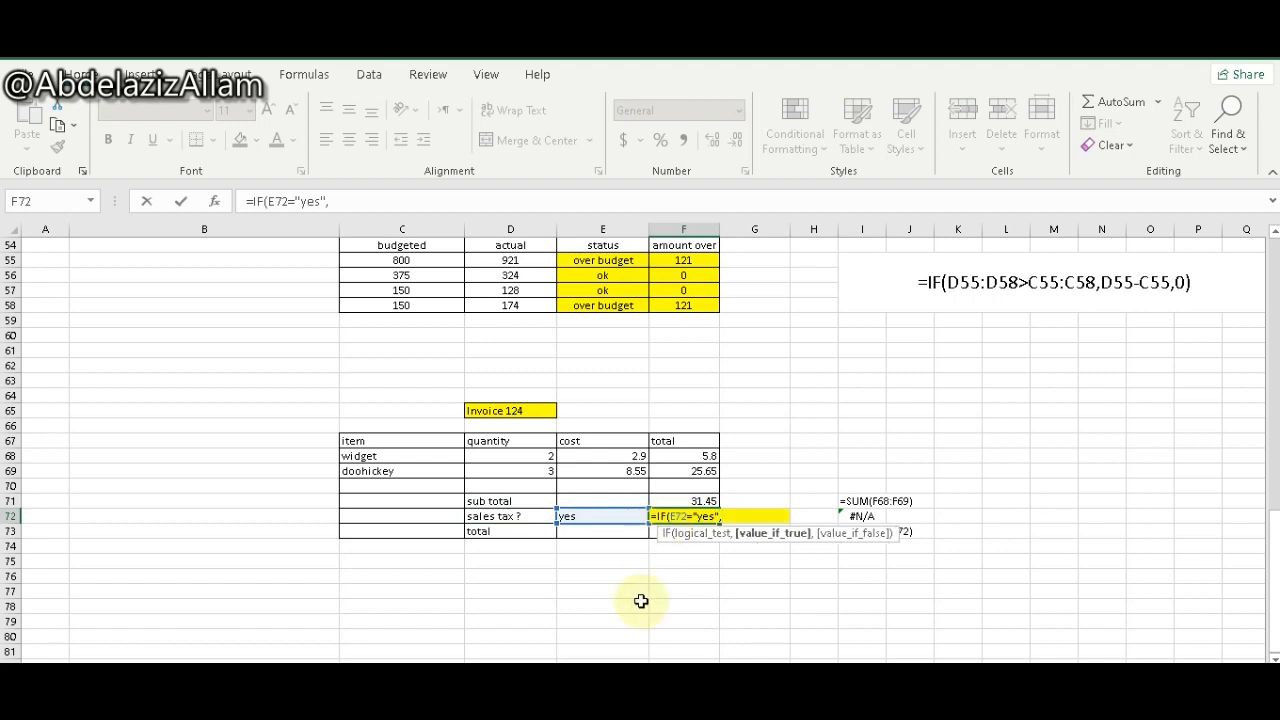
Step: Complete the F72 formula with F71*14% as the value if true and 0 as the value if false
{"action": "key", "text": "Up"}
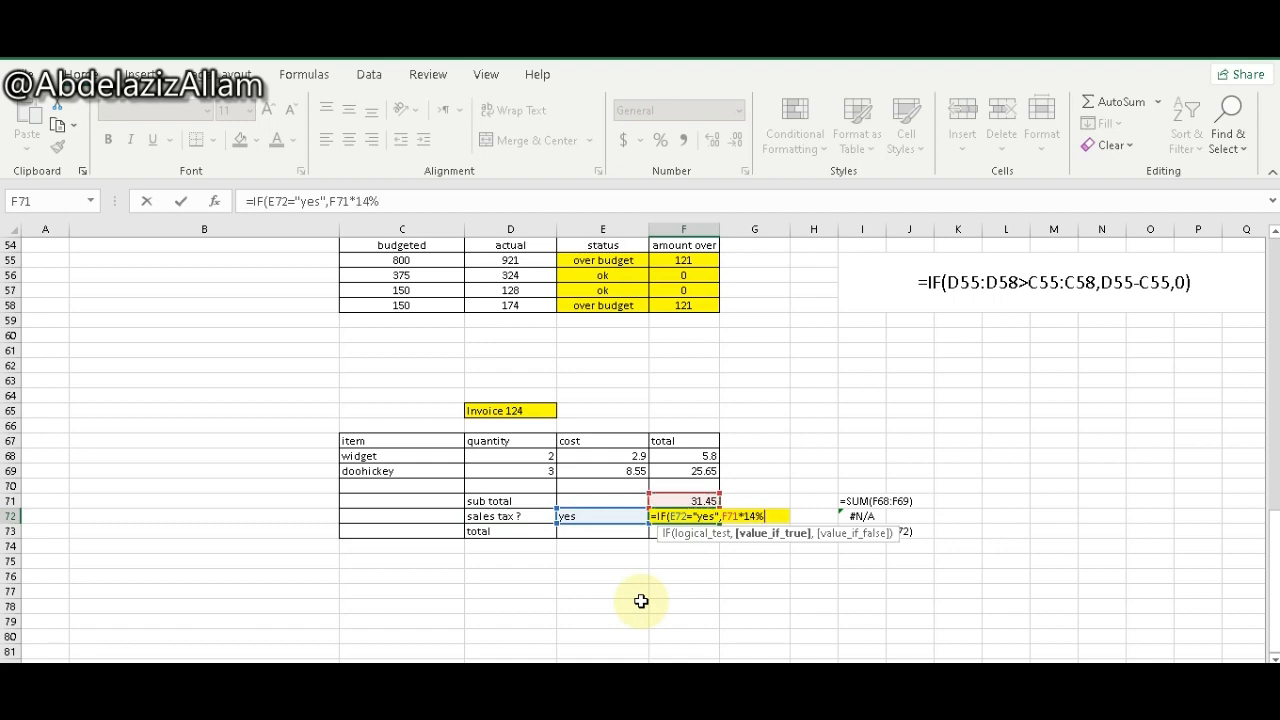
{"action": "type", "text": ","}
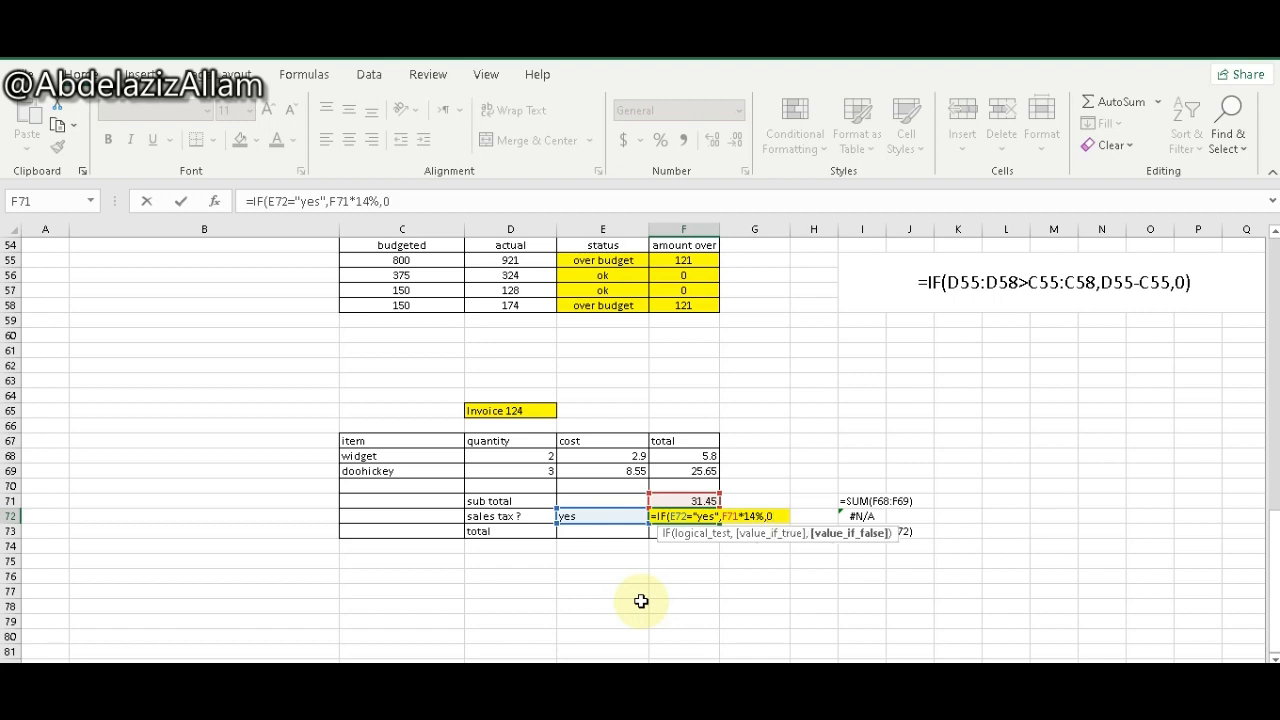
{"action": "type", "text": "0"}
{"action": "key", "text": "Return"}
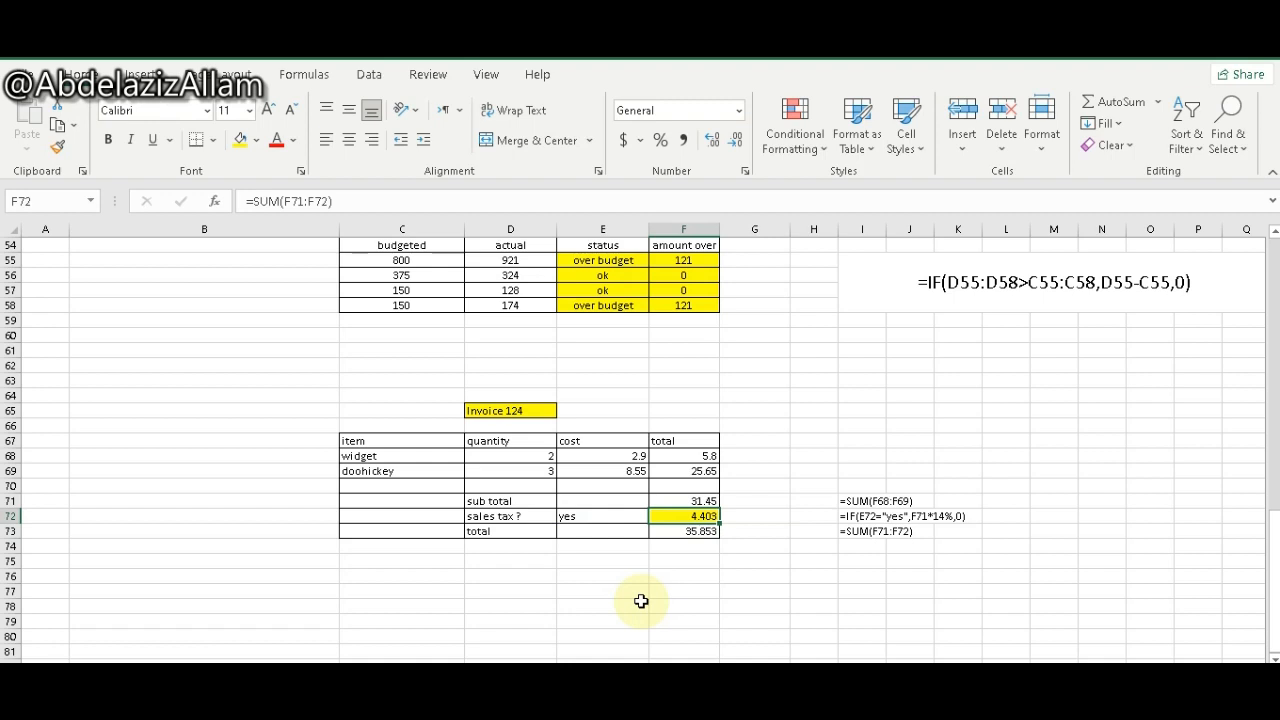
Step: Test the sales tax formula by changing E72 to no and back to yes, and check the total in F73
{"action": "key", "text": "Left"}
{"action": "type", "text": "no\\"}
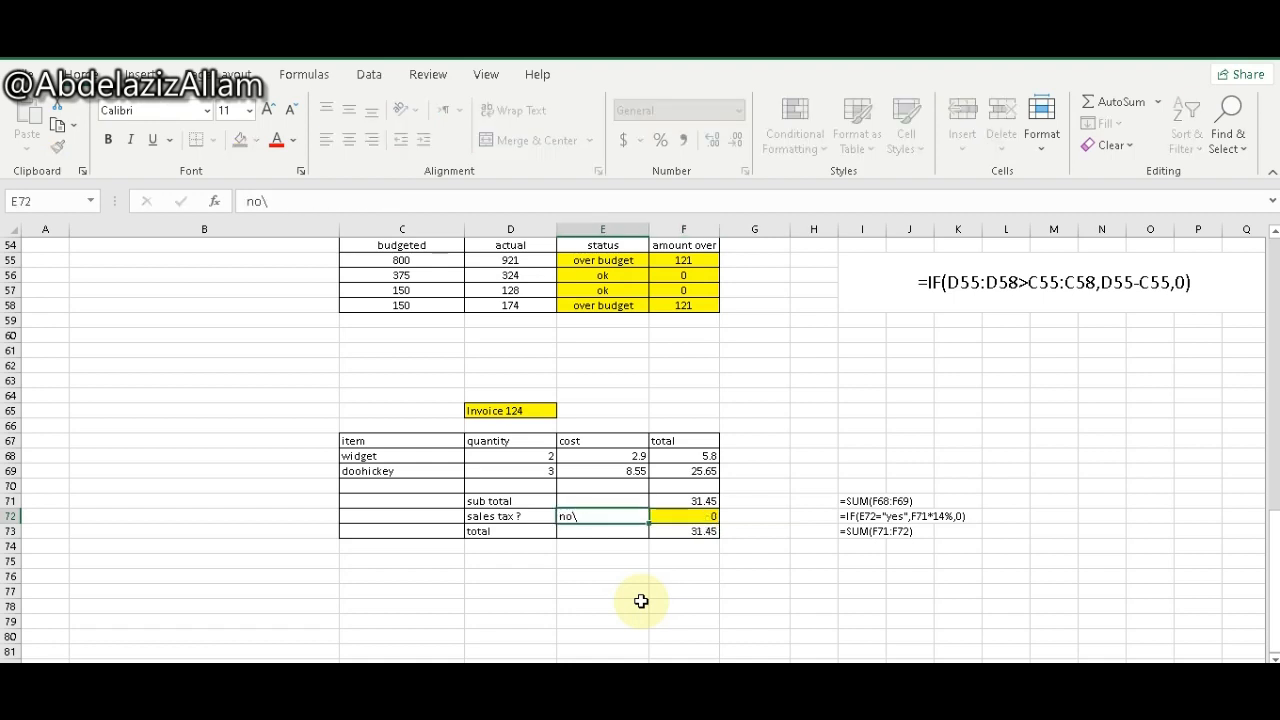
{"action": "key", "text": "Return"}
{"action": "type", "text": "yes"}
{"action": "key", "text": "Return"}
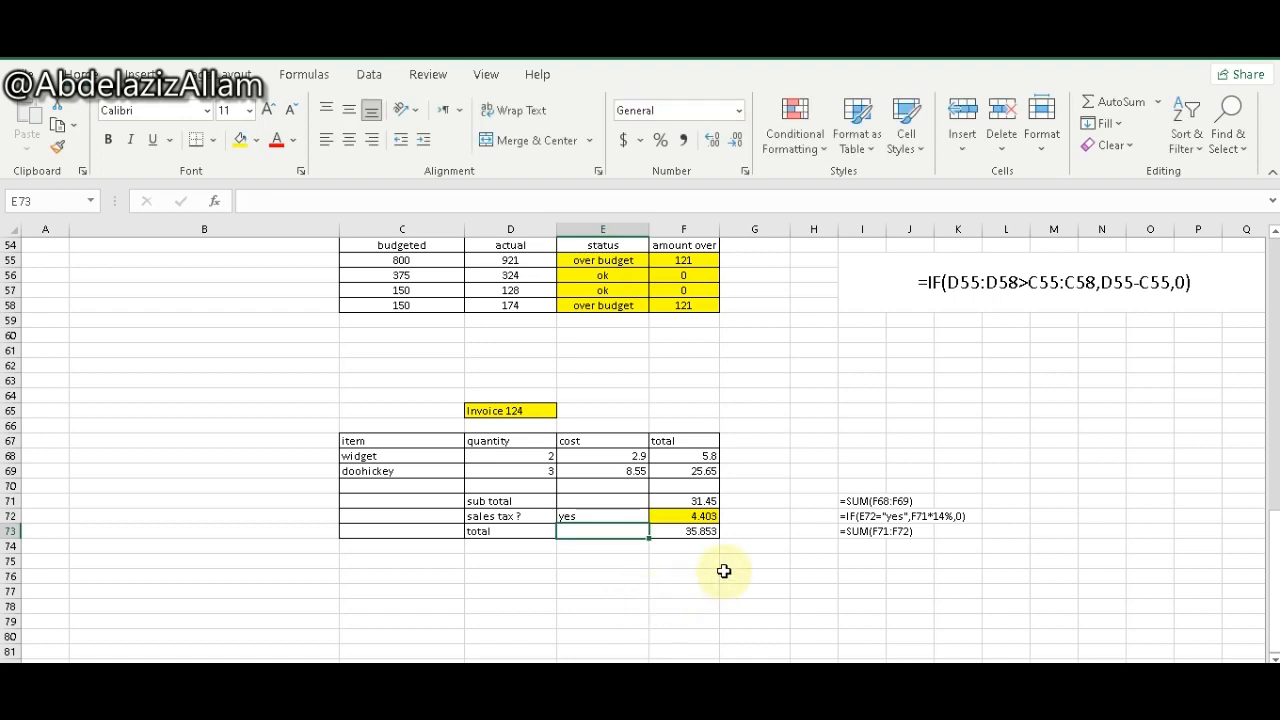
{"action": "left_click", "coordinate": [706, 537]}
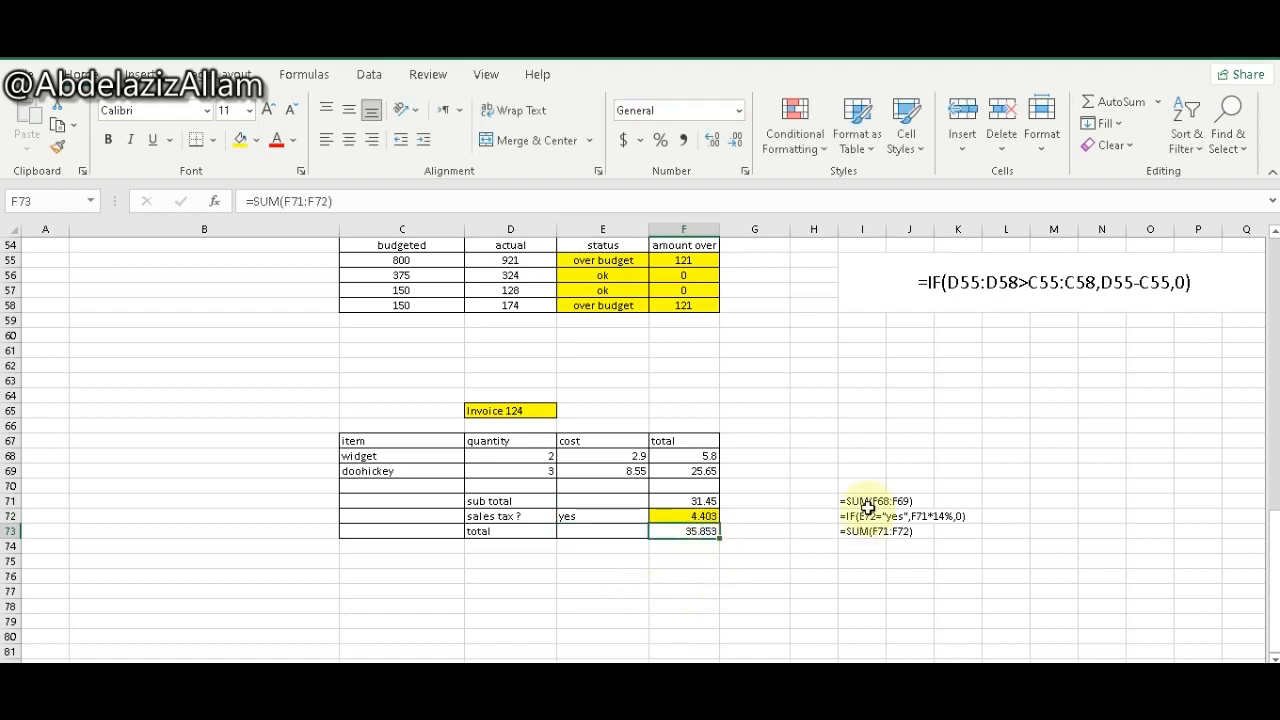